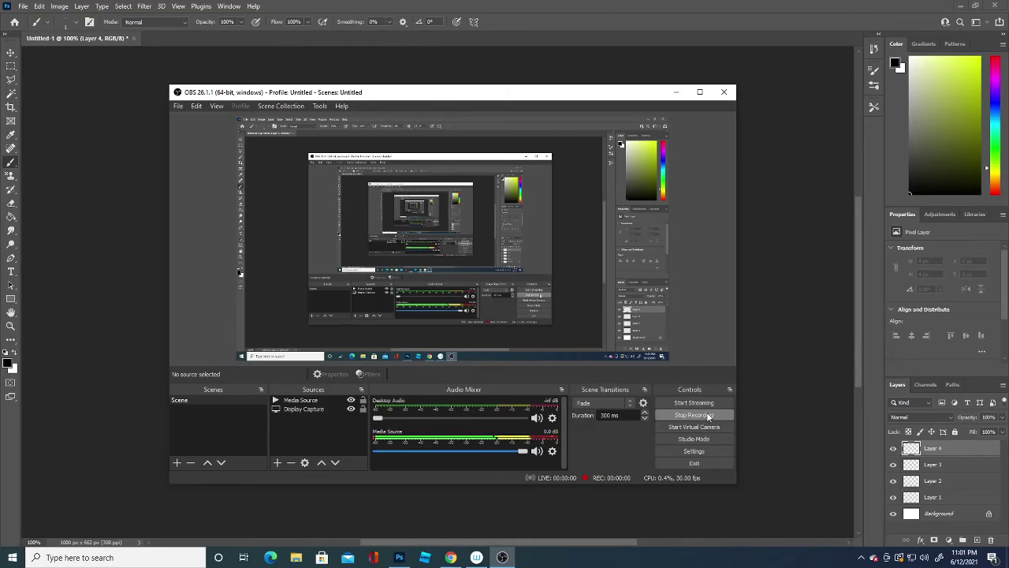
Step: Add a vertical symmetry axis on Layer 4, extend it toward the canvas top, and commit it
click(781, 327)
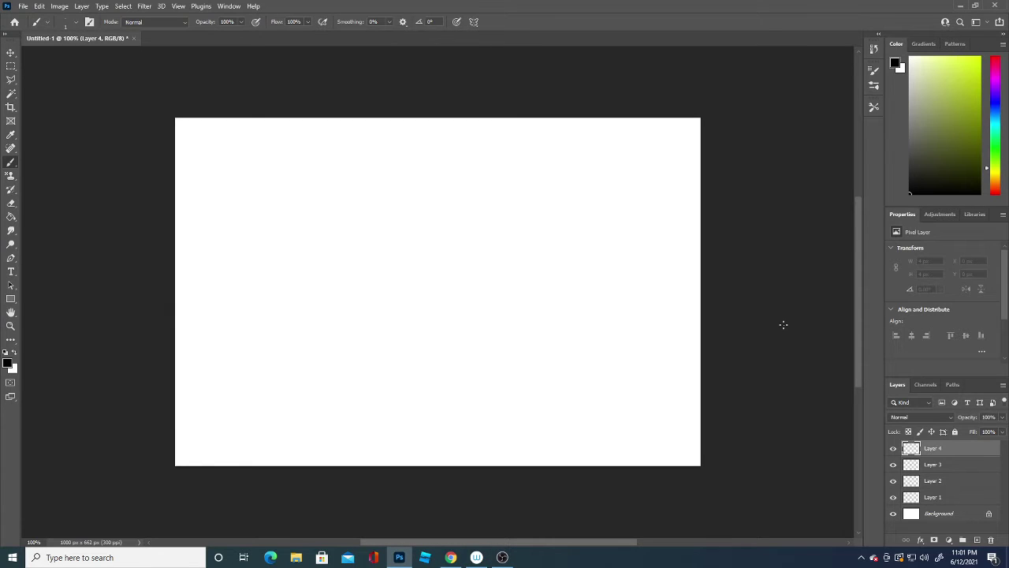
click(474, 22)
click(509, 63)
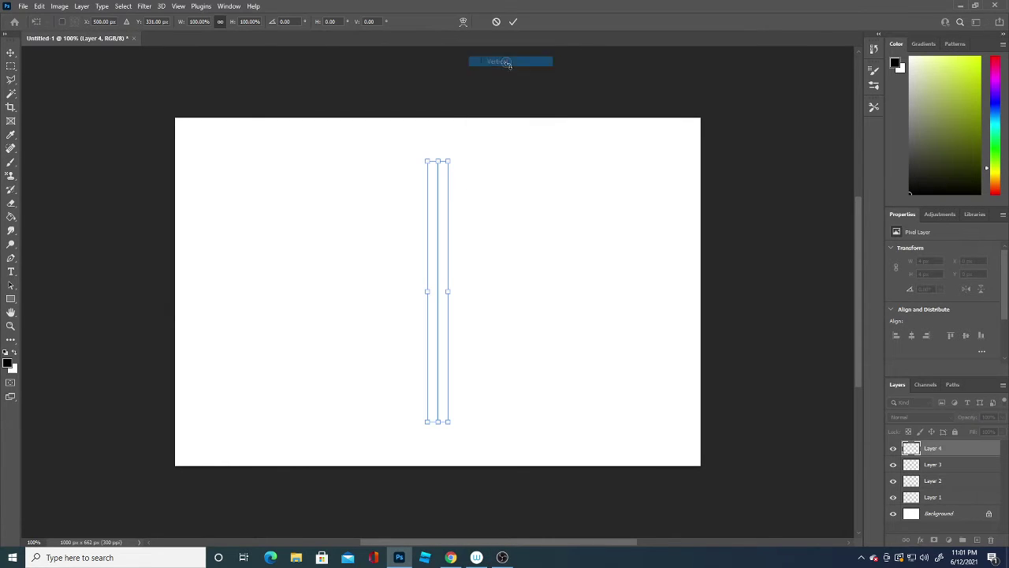
drag(438, 161, 437, 141)
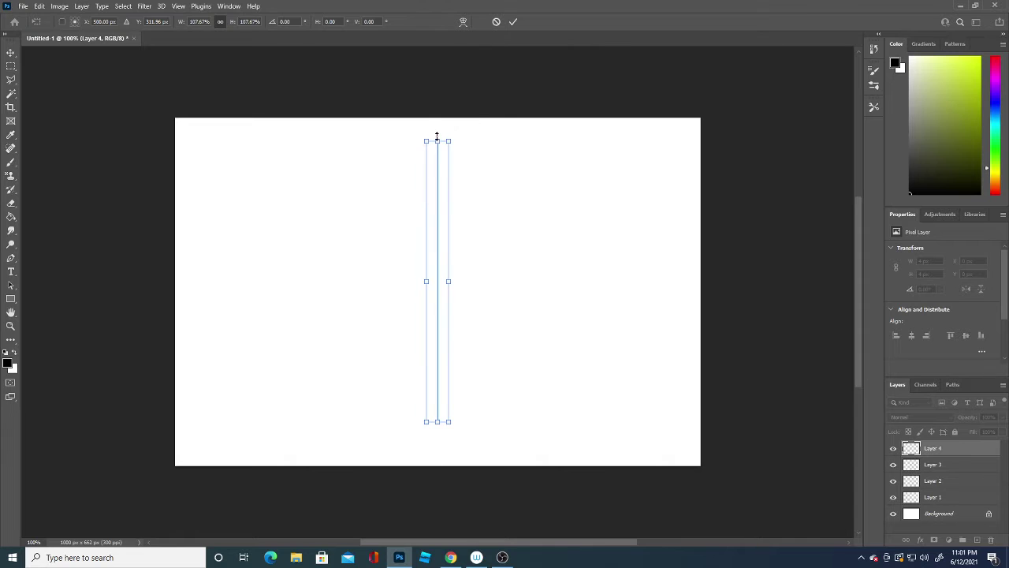
click(10, 163)
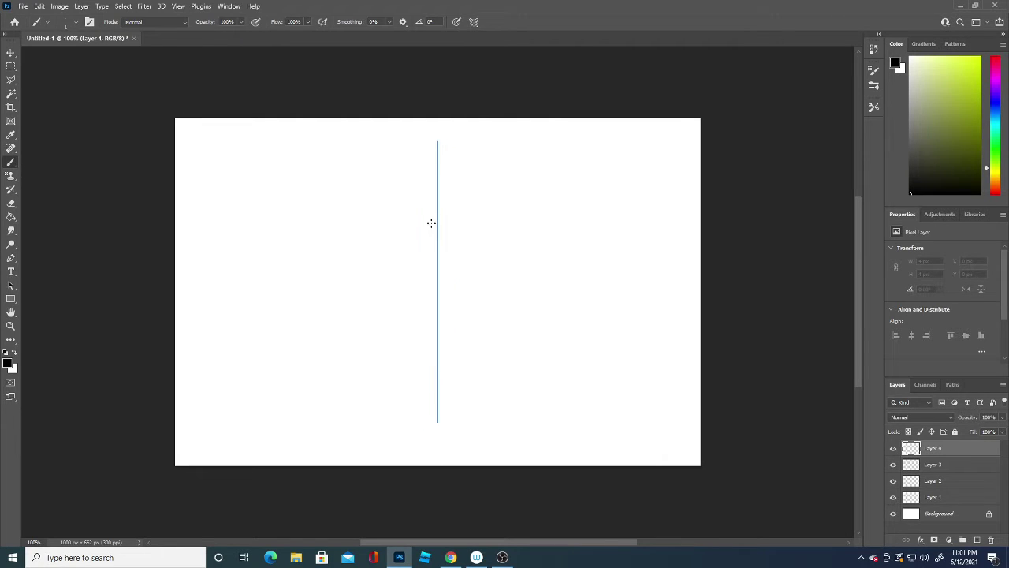
Step: Paint mirrored eyebrows and lower eyelids, then thicken the eyebrows
mouse_move(401, 228)
mouse_down()
mouse_move(431, 232)
mouse_move(479, 215)
mouse_up()
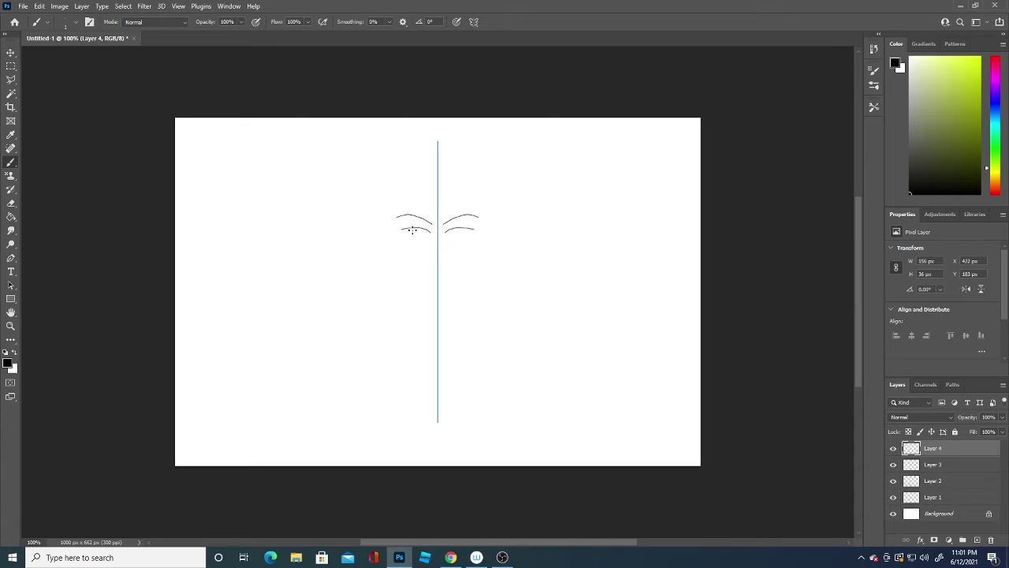
drag(400, 229, 422, 233)
drag(444, 223, 468, 212)
Step: Draw the nose curve and short nose-bridge strokes below the eyes, redoing both once
drag(432, 265, 444, 268)
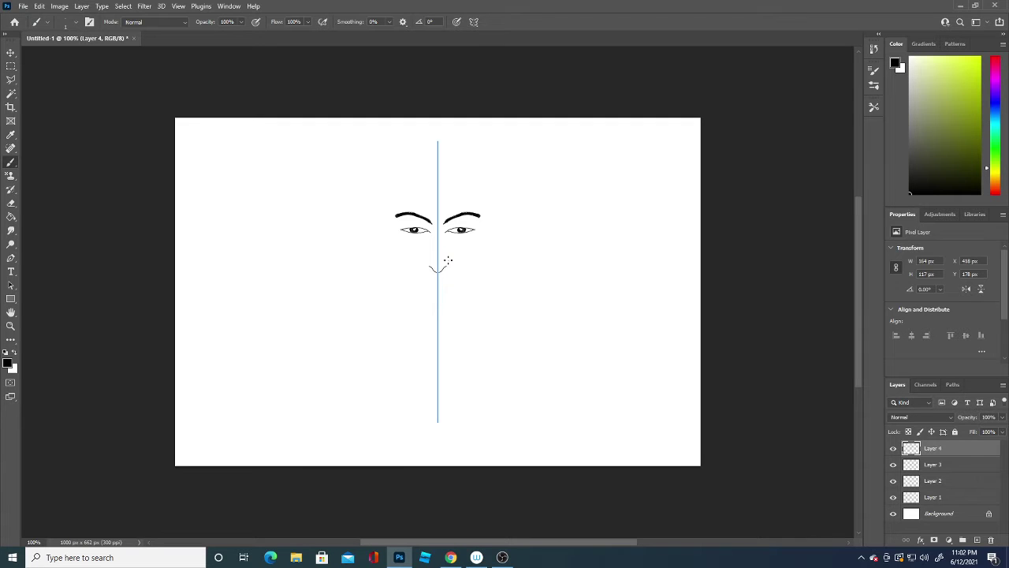
key(ctrl+z)
drag(429, 267, 447, 265)
drag(431, 230, 433, 245)
key(ctrl+z)
drag(431, 232, 433, 243)
Step: Draw the mouth line and a lengthened upper lip
click(423, 282)
drag(422, 282, 439, 281)
click(428, 279)
drag(428, 282, 438, 287)
Step: Draw the cheek-and-jaw outline down to the chin, redoing it until it looks right
mouse_move(389, 213)
mouse_down()
mouse_move(400, 290)
mouse_move(434, 311)
mouse_up()
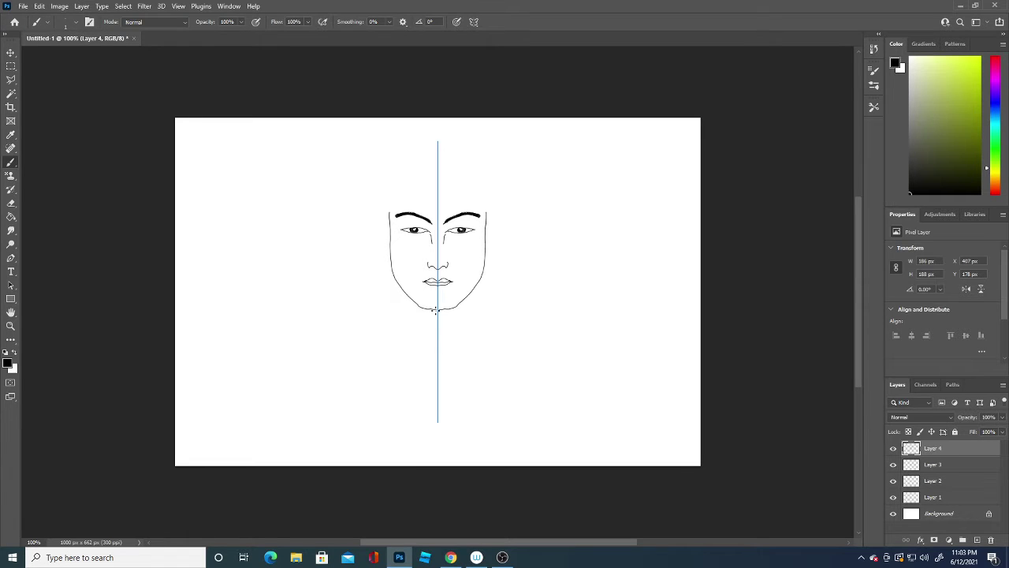
key(ctrl+z)
mouse_move(391, 211)
mouse_down()
mouse_move(399, 273)
mouse_move(414, 299)
mouse_move(435, 305)
mouse_up()
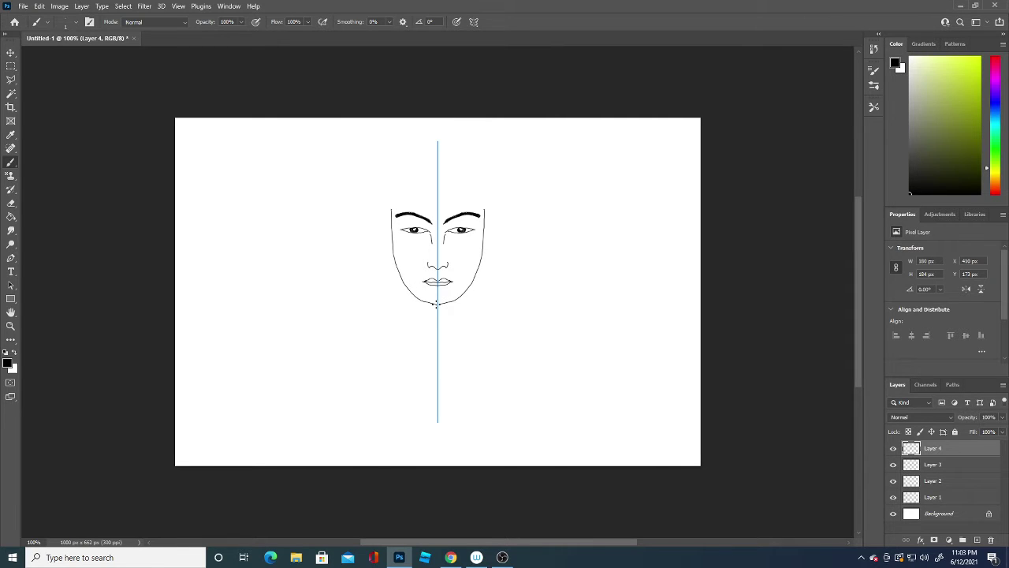
key(ctrl+z)
mouse_move(395, 249)
mouse_down()
mouse_move(417, 298)
mouse_move(437, 311)
mouse_up()
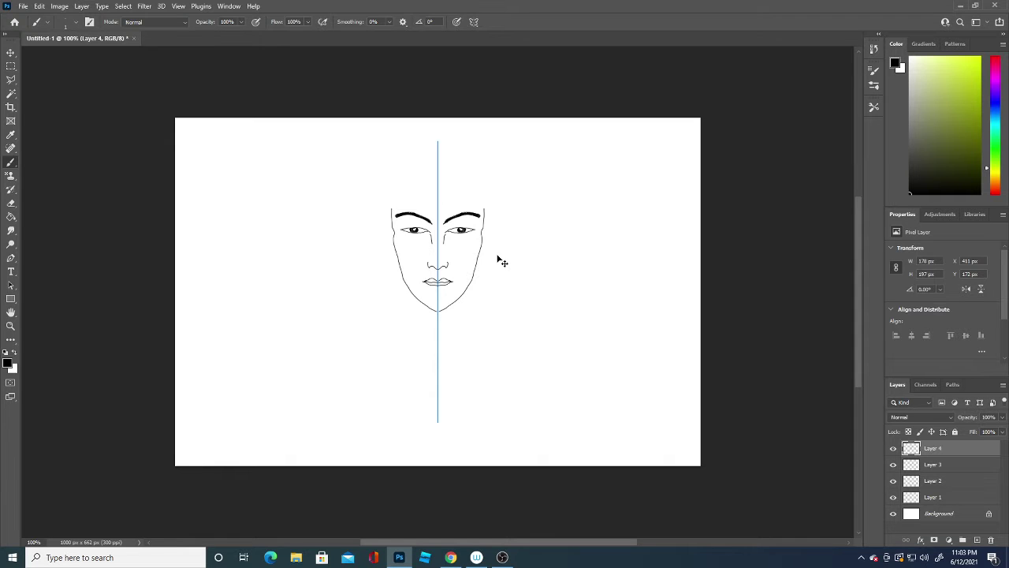
key(ctrl+z)
mouse_move(389, 208)
mouse_down()
mouse_move(400, 280)
mouse_move(436, 308)
mouse_up()
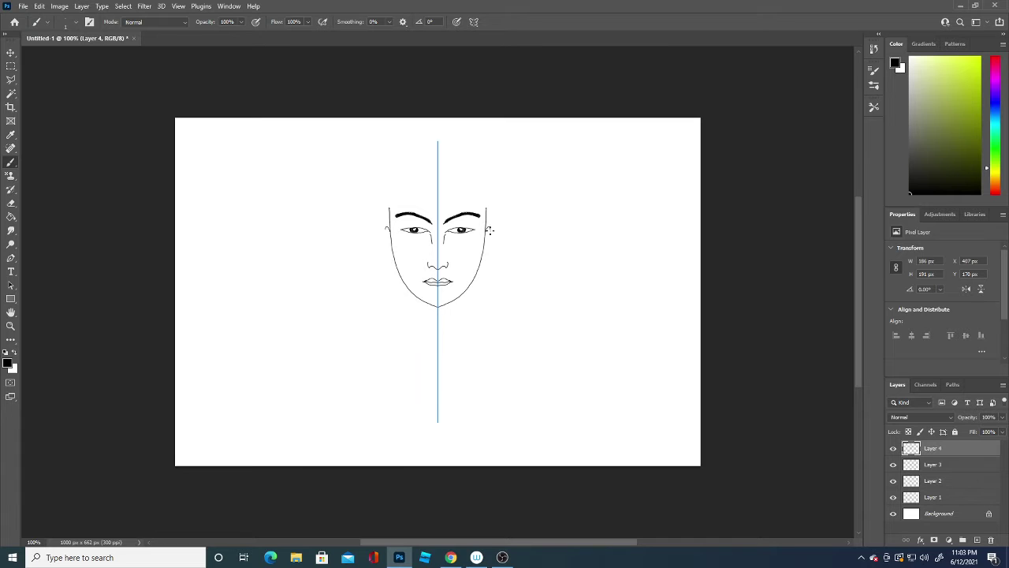
Step: Add ears, a chin stroke, and a widening fringe of strands on the forehead
drag(486, 227, 485, 249)
mouse_move(436, 305)
mouse_down()
mouse_move(424, 301)
mouse_move(447, 304)
mouse_up()
drag(438, 177, 433, 200)
drag(440, 180, 449, 202)
mouse_move(432, 181)
mouse_down()
mouse_move(425, 200)
mouse_move(455, 200)
mouse_up()
mouse_move(421, 186)
mouse_down()
mouse_move(418, 201)
mouse_move(485, 200)
mouse_move(498, 225)
mouse_up()
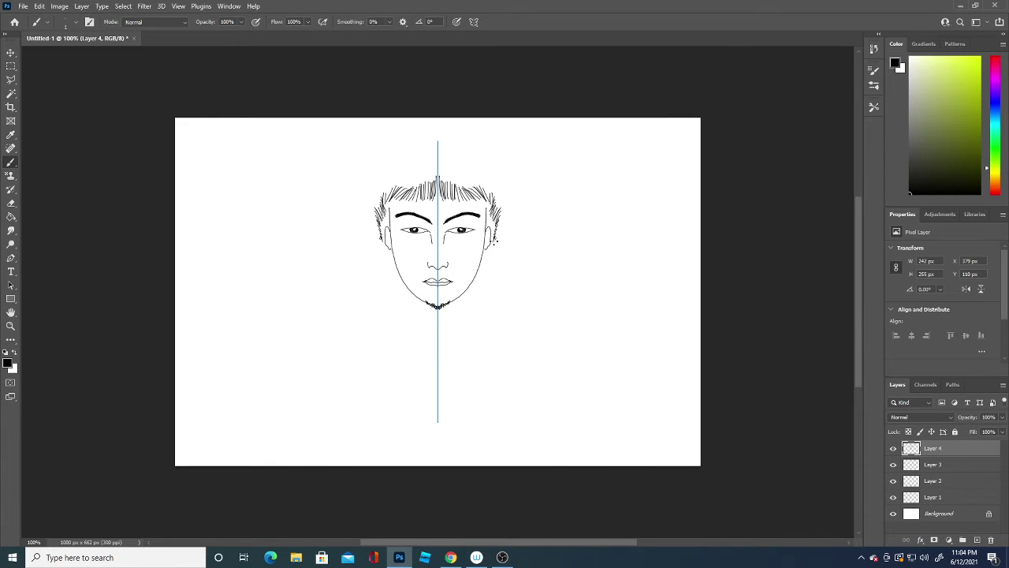
Step: Add long hair strands at the temples and down the sides of the head
mouse_move(505, 208)
mouse_down()
mouse_move(488, 154)
mouse_move(439, 128)
mouse_up()
mouse_move(390, 193)
mouse_down()
mouse_move(382, 234)
mouse_move(385, 218)
mouse_up()
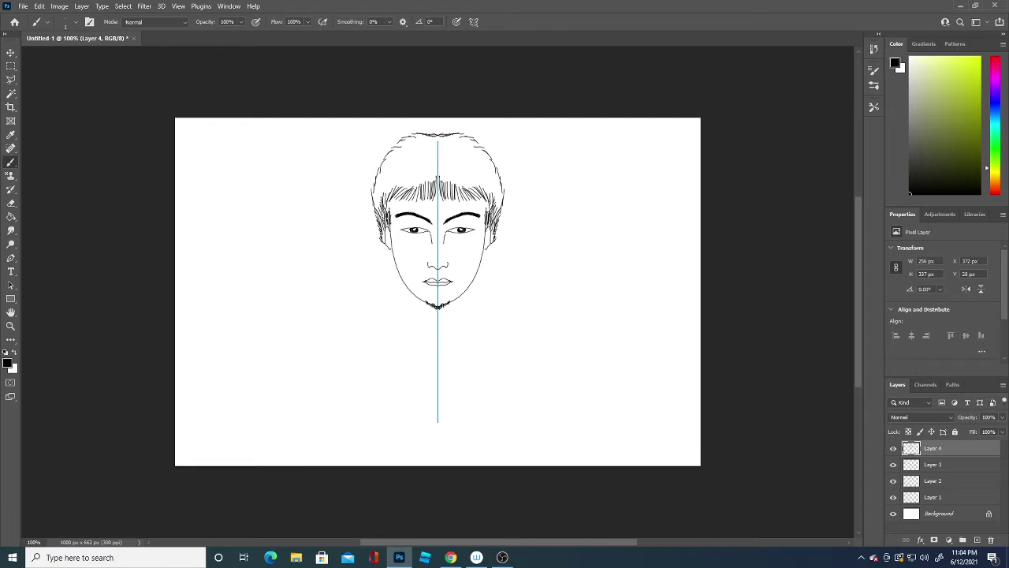
drag(387, 227, 381, 242)
drag(498, 197, 495, 213)
mouse_move(380, 189)
mouse_down()
mouse_move(377, 207)
mouse_move(387, 191)
mouse_up()
Step: Fill the upper hairline and top of the head with more hair strands
mouse_move(473, 178)
mouse_down()
mouse_move(490, 187)
mouse_move(451, 183)
mouse_move(464, 183)
mouse_move(443, 192)
mouse_move(475, 168)
mouse_up()
mouse_move(495, 158)
mouse_down()
mouse_move(480, 175)
mouse_move(488, 181)
mouse_up()
drag(502, 164, 481, 189)
drag(396, 157, 410, 186)
mouse_move(410, 160)
mouse_down()
mouse_move(421, 183)
mouse_move(446, 164)
mouse_up()
mouse_move(446, 164)
mouse_down()
mouse_move(479, 151)
mouse_move(444, 158)
mouse_move(467, 147)
mouse_move(446, 142)
mouse_move(470, 137)
mouse_move(494, 164)
mouse_move(466, 179)
mouse_move(490, 209)
mouse_up()
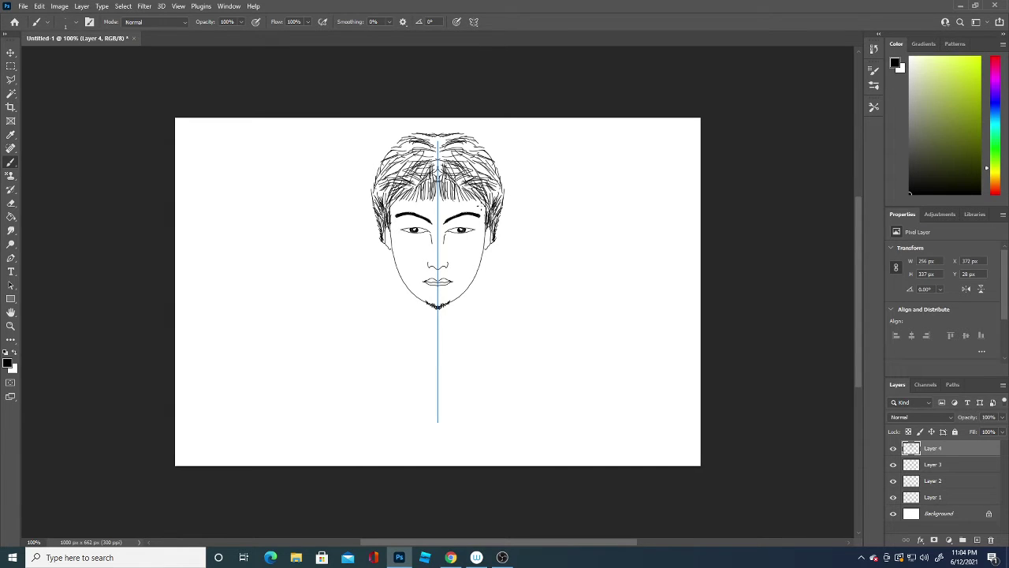
Step: Set the foreground to yellow-green, add new Layer 5, and paint a first hair stroke
click(8, 363)
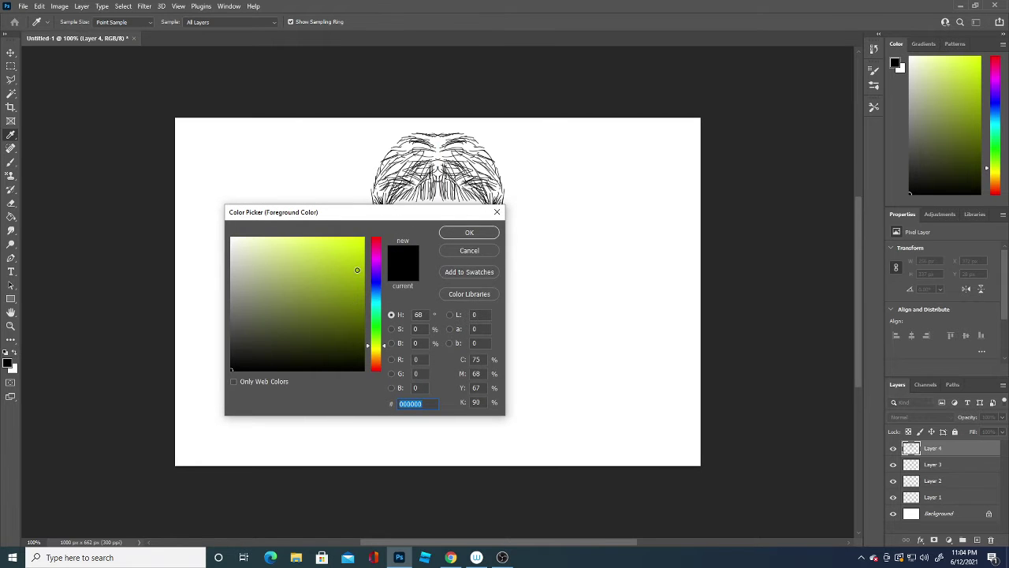
click(355, 270)
click(469, 232)
click(977, 539)
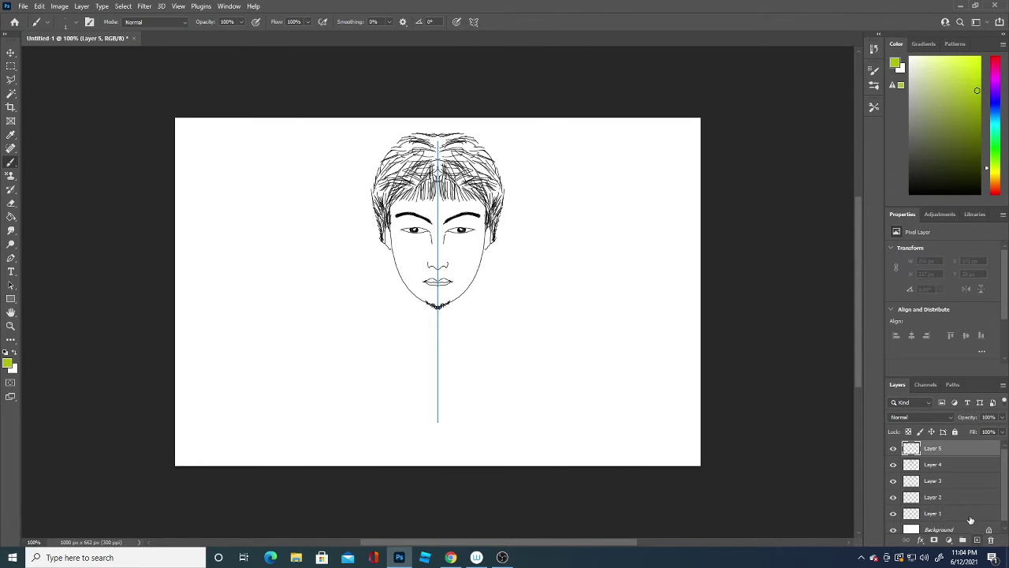
drag(446, 172, 460, 169)
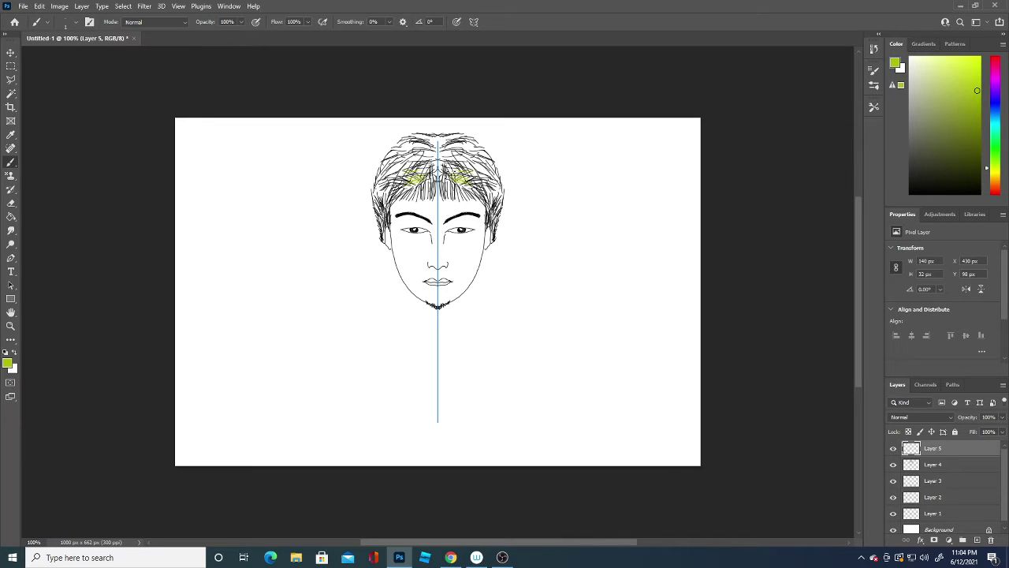
Step: Enlarge the brush to 7 px and paint yellow-green across the front of the hair
click(75, 22)
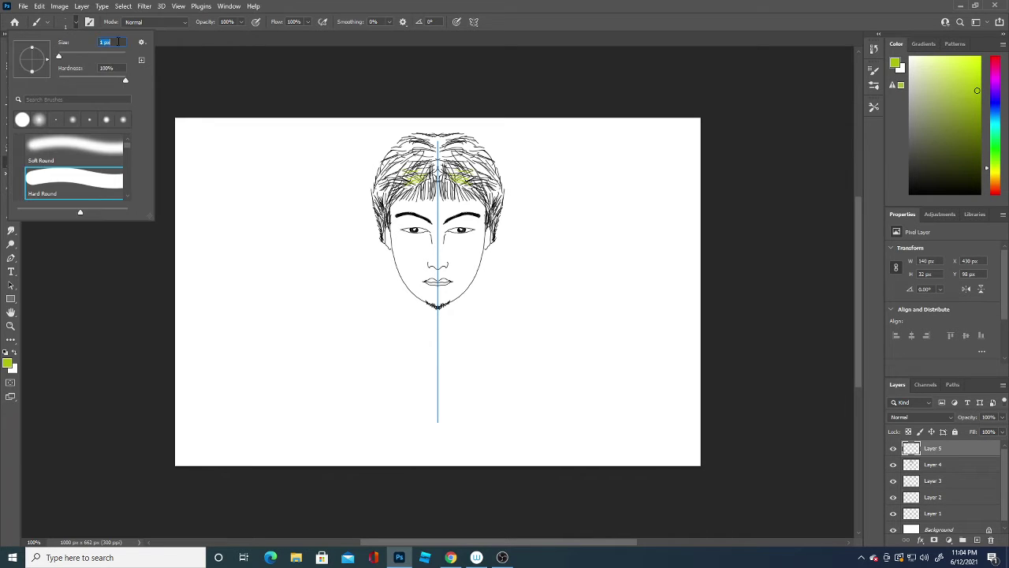
drag(59, 56, 60, 56)
key(Return)
mouse_move(455, 187)
mouse_down()
mouse_move(477, 168)
mouse_move(464, 172)
mouse_move(489, 206)
mouse_move(475, 192)
mouse_up()
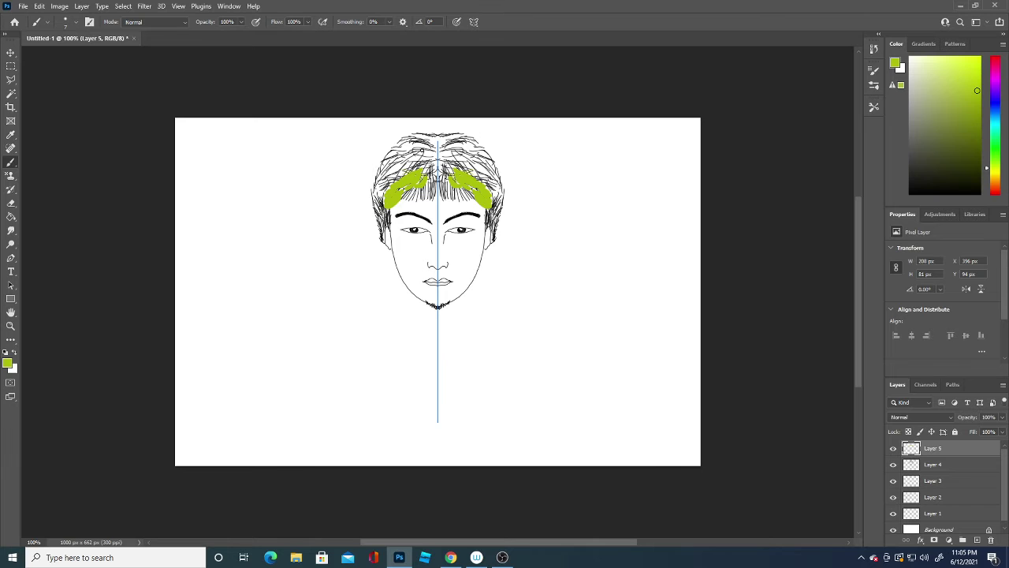
click(8, 364)
Step: Paint darker olive 5d690f strokes into the hair on Layer 5
click(344, 315)
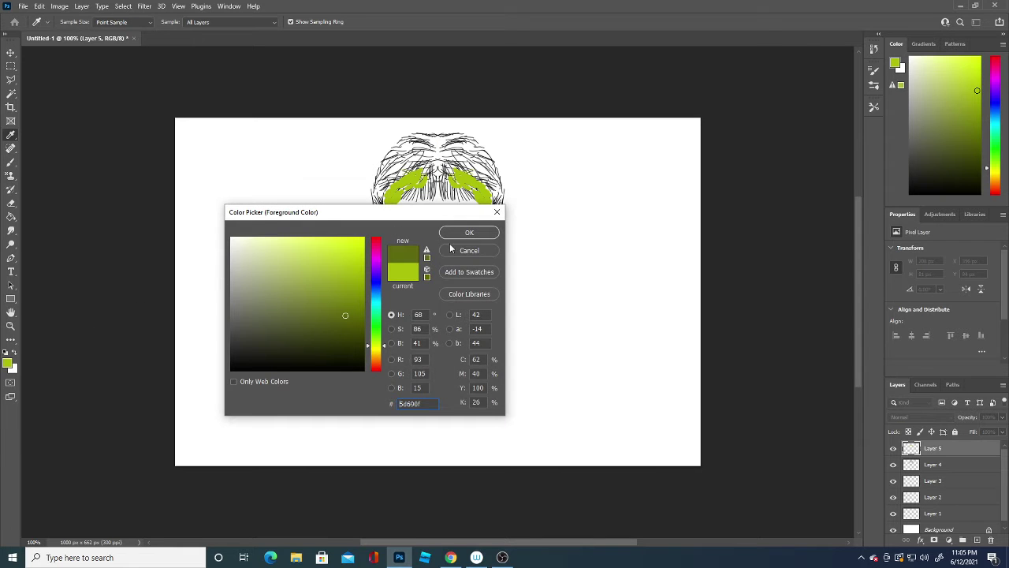
click(470, 232)
mouse_move(478, 175)
mouse_down()
mouse_move(482, 193)
mouse_move(489, 177)
mouse_move(494, 192)
mouse_move(497, 168)
mouse_move(442, 174)
mouse_move(497, 198)
mouse_up()
Step: Use another olive shade to darken the hair top, outer edges and centre gap
click(11, 366)
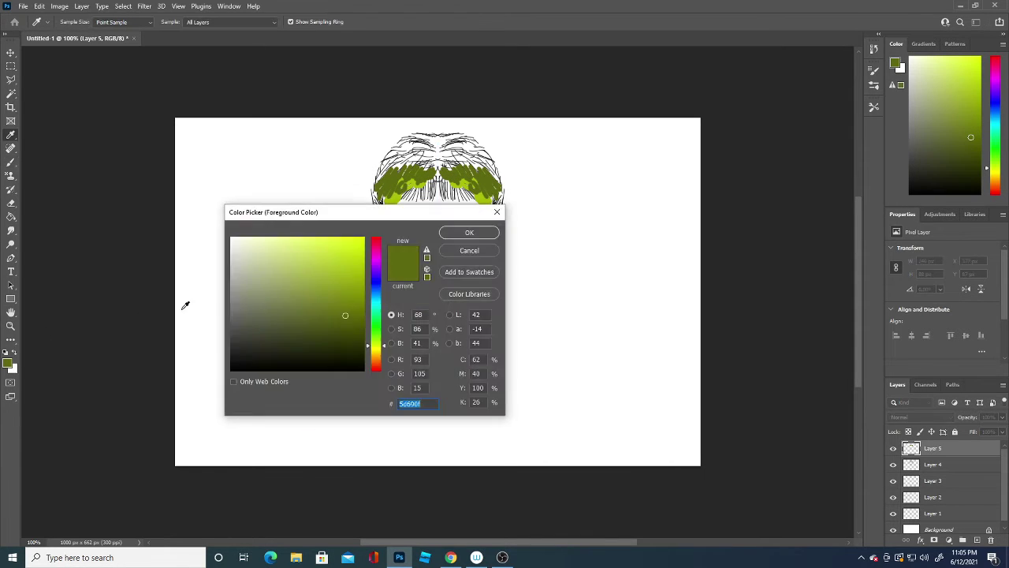
click(354, 301)
click(465, 236)
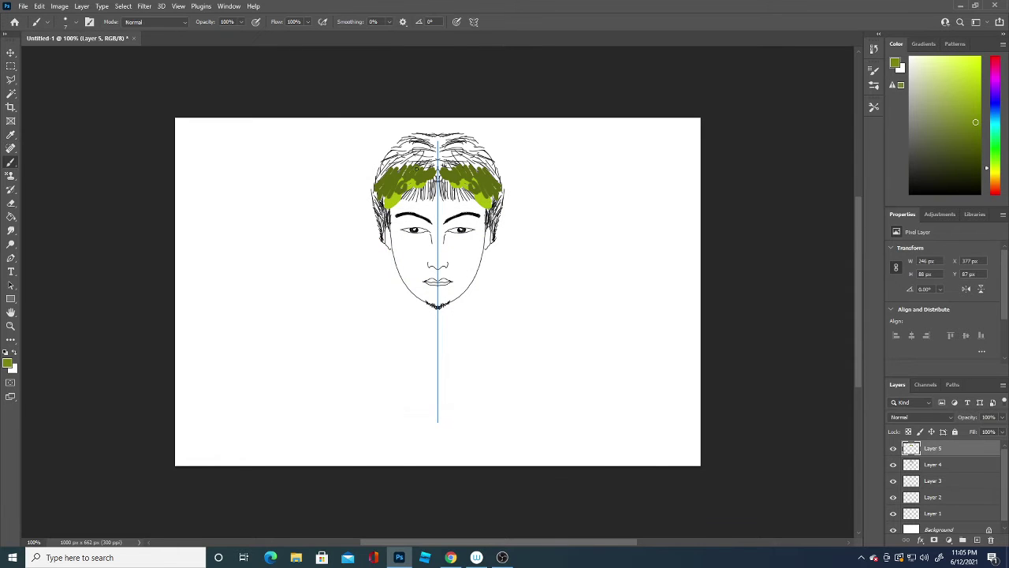
mouse_move(453, 166)
mouse_down()
mouse_move(446, 158)
mouse_move(478, 157)
mouse_move(494, 175)
mouse_move(465, 163)
mouse_move(436, 167)
mouse_up()
drag(502, 187, 495, 201)
mouse_move(494, 167)
mouse_down()
mouse_move(498, 186)
mouse_move(474, 175)
mouse_up()
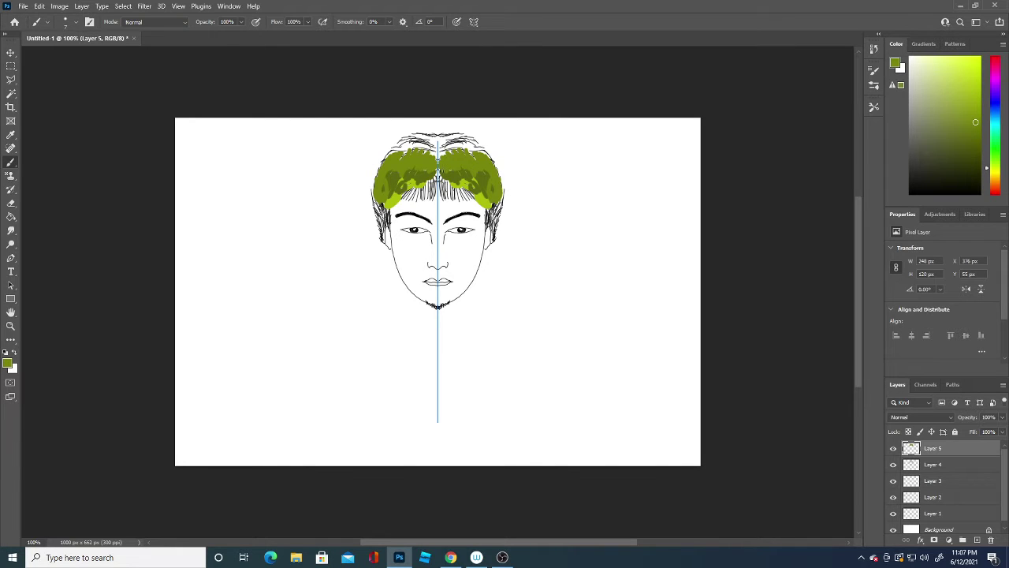
drag(438, 172, 455, 169)
Step: Choose an olive-green and fill the crown, upper hair and both sides with mirrored strokes
click(7, 362)
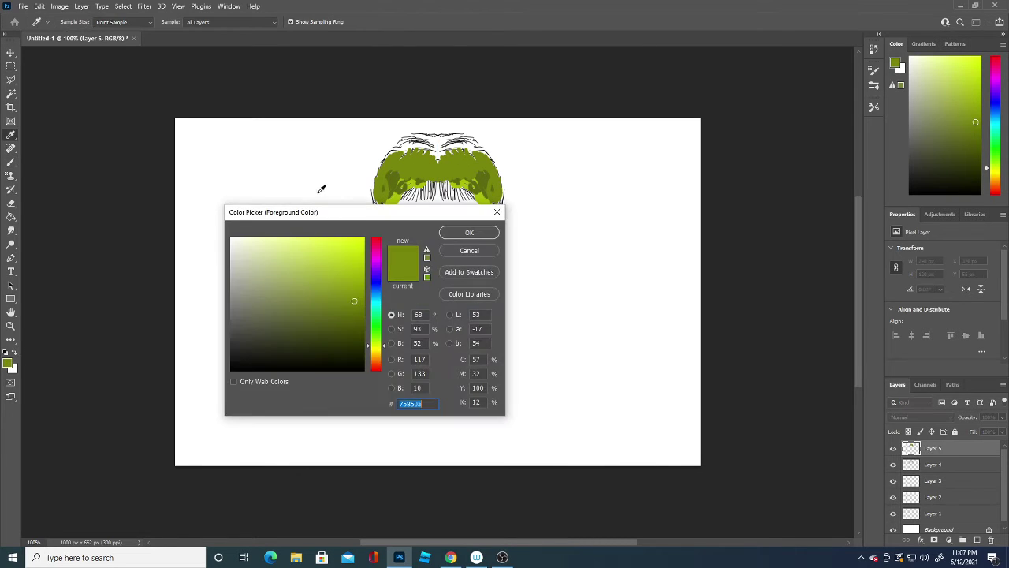
click(349, 285)
click(469, 232)
key(b)
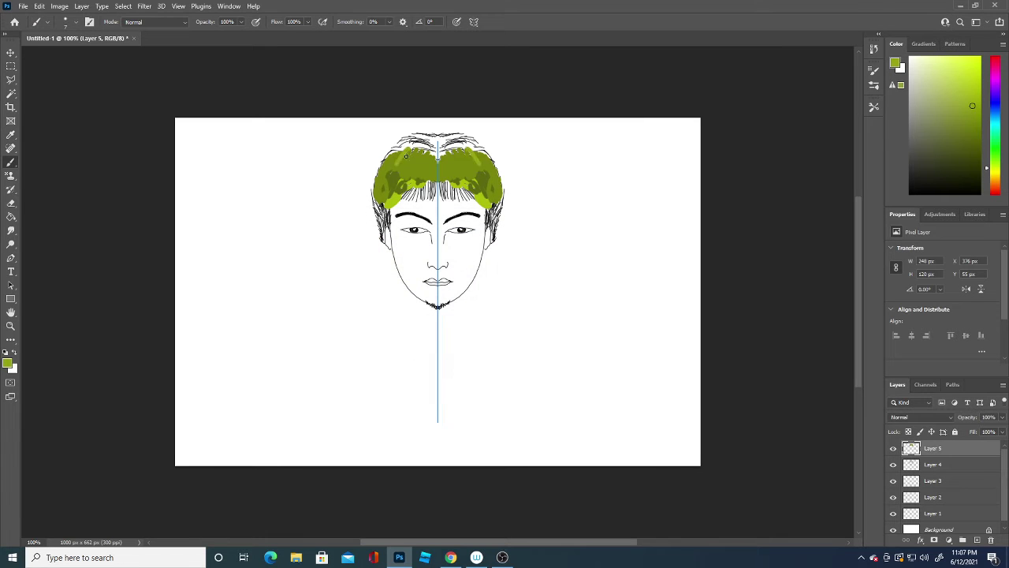
drag(470, 153, 485, 155)
mouse_move(385, 154)
mouse_down()
mouse_move(378, 177)
mouse_move(421, 149)
mouse_move(436, 159)
mouse_up()
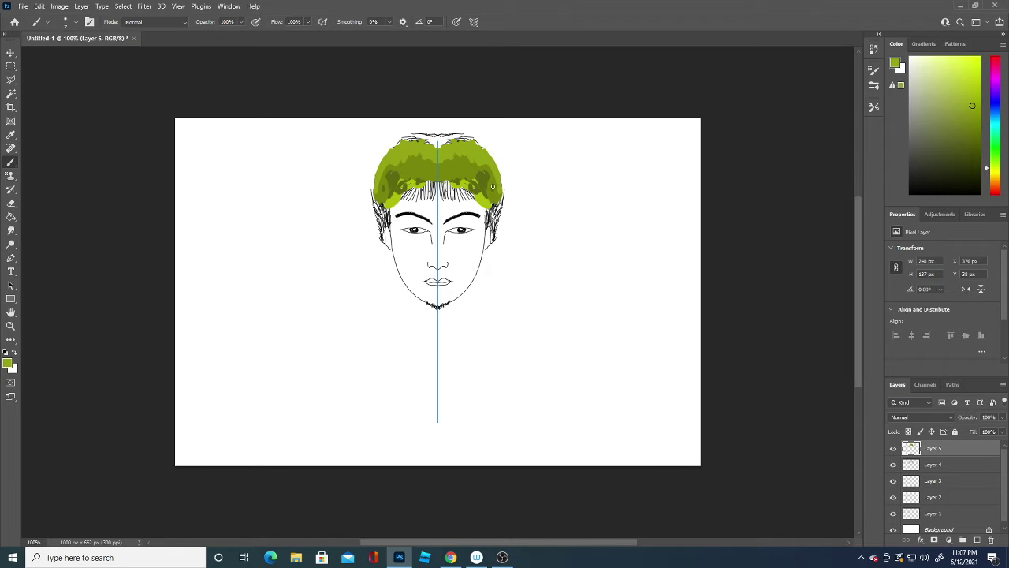
mouse_move(492, 197)
mouse_down()
mouse_move(494, 241)
mouse_move(500, 203)
mouse_up()
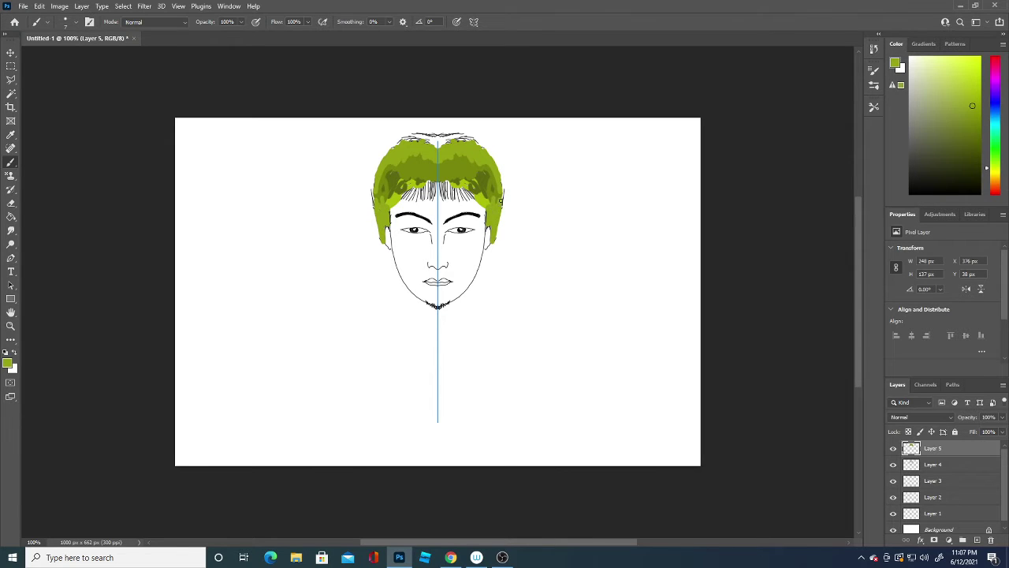
mouse_move(502, 202)
mouse_down()
mouse_move(495, 161)
mouse_move(471, 134)
mouse_move(443, 129)
mouse_move(399, 142)
mouse_move(438, 142)
mouse_move(419, 129)
mouse_move(473, 136)
mouse_up()
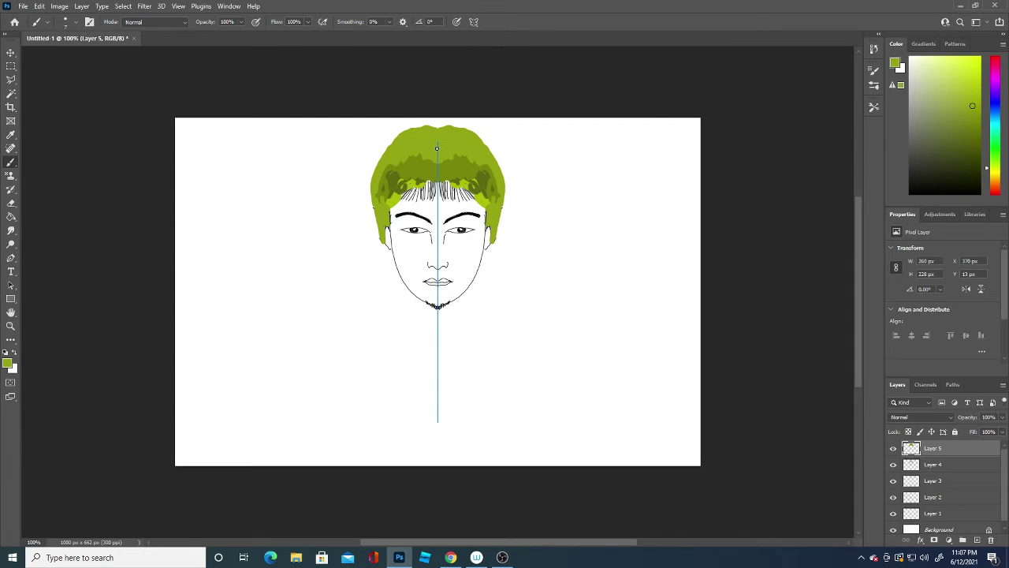
mouse_move(451, 151)
mouse_down()
mouse_move(483, 171)
mouse_move(486, 211)
mouse_up()
Step: Shade both sides and the top-centre of the hair with a darker green
click(8, 362)
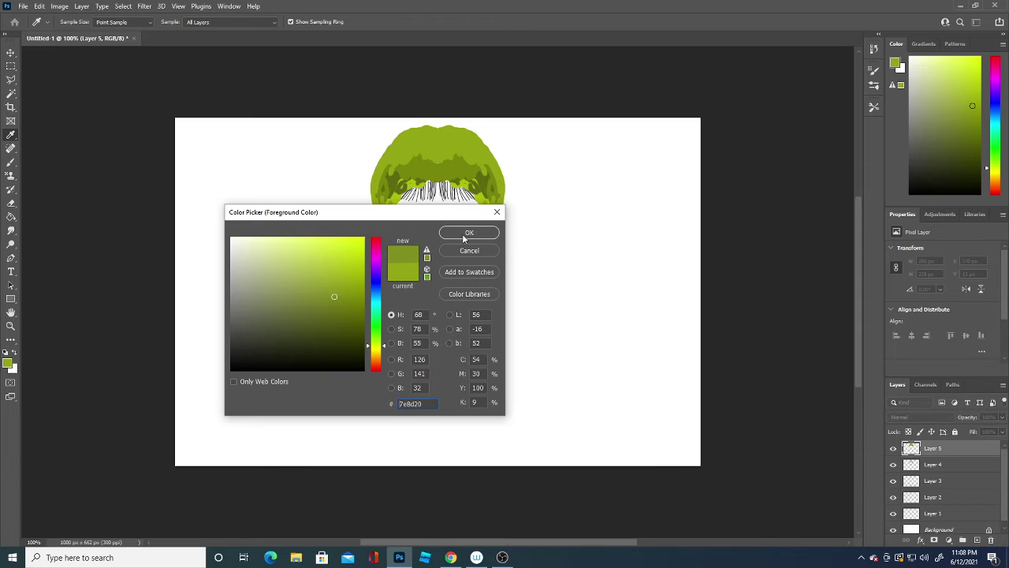
click(470, 232)
key(b)
mouse_move(390, 183)
mouse_down()
mouse_move(390, 142)
mouse_move(383, 159)
mouse_up()
drag(391, 149, 397, 143)
mouse_move(459, 146)
mouse_down()
mouse_move(450, 162)
mouse_move(440, 157)
mouse_up()
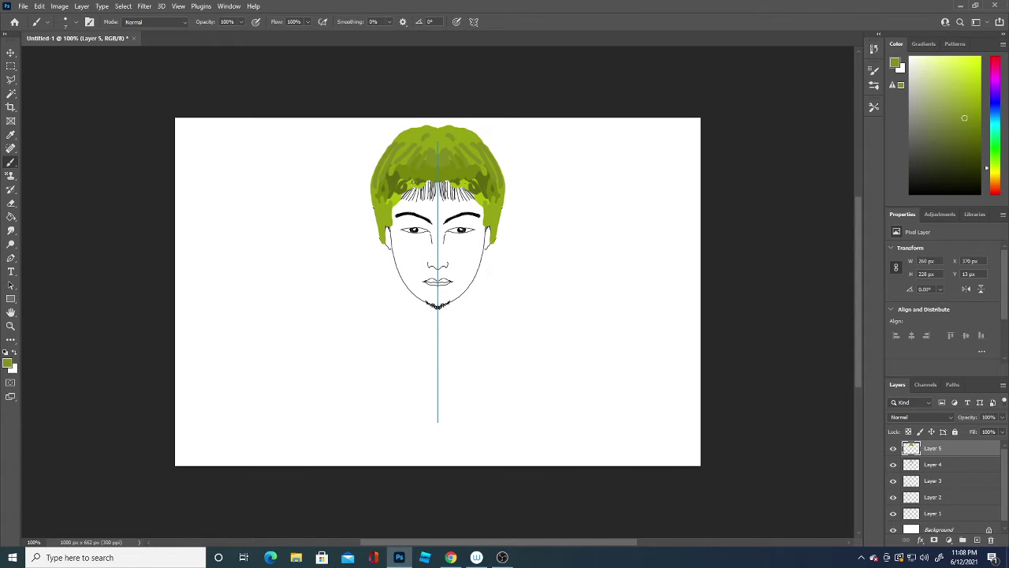
Step: Paint green over the bangs and upper hair, then shift the foreground toward green 248911
drag(413, 182, 436, 184)
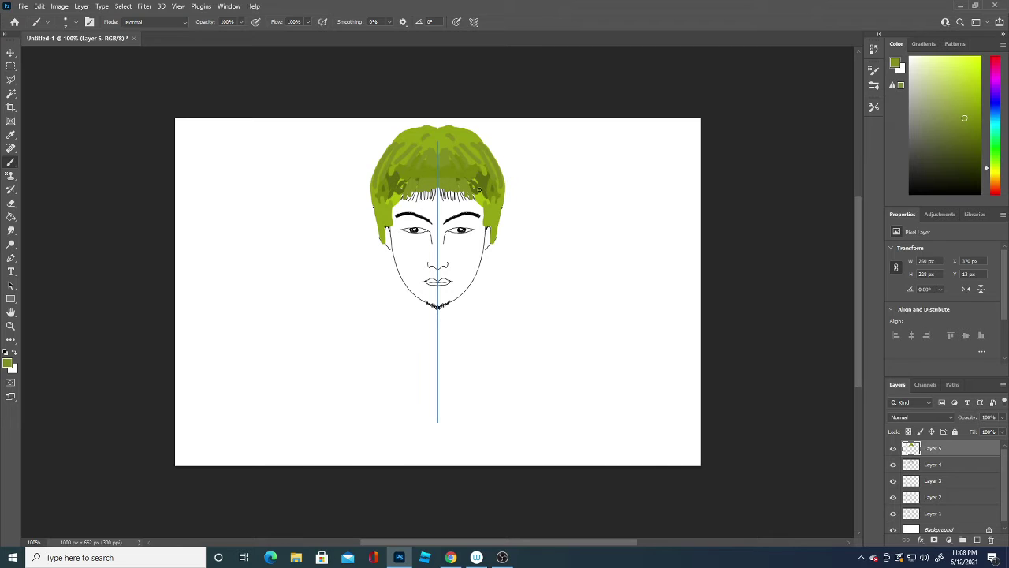
drag(479, 189, 476, 193)
drag(416, 141, 395, 152)
click(8, 362)
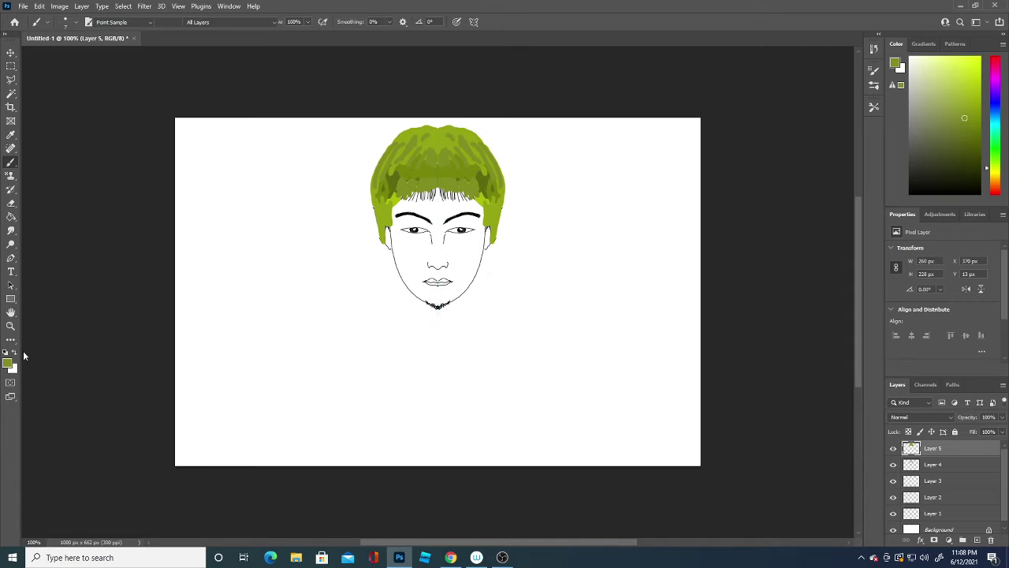
drag(377, 346, 371, 329)
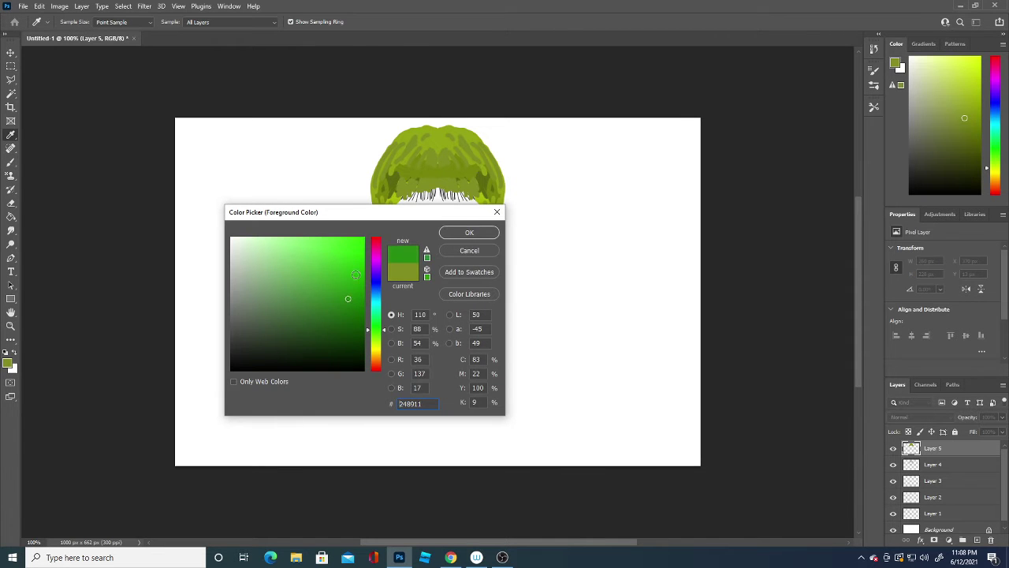
Step: Pick a brighter green and paint mirrored streaks fanning across the crown
click(352, 272)
click(469, 232)
mouse_move(400, 167)
mouse_down()
mouse_move(444, 133)
mouse_move(459, 172)
mouse_move(441, 167)
mouse_move(458, 185)
mouse_up()
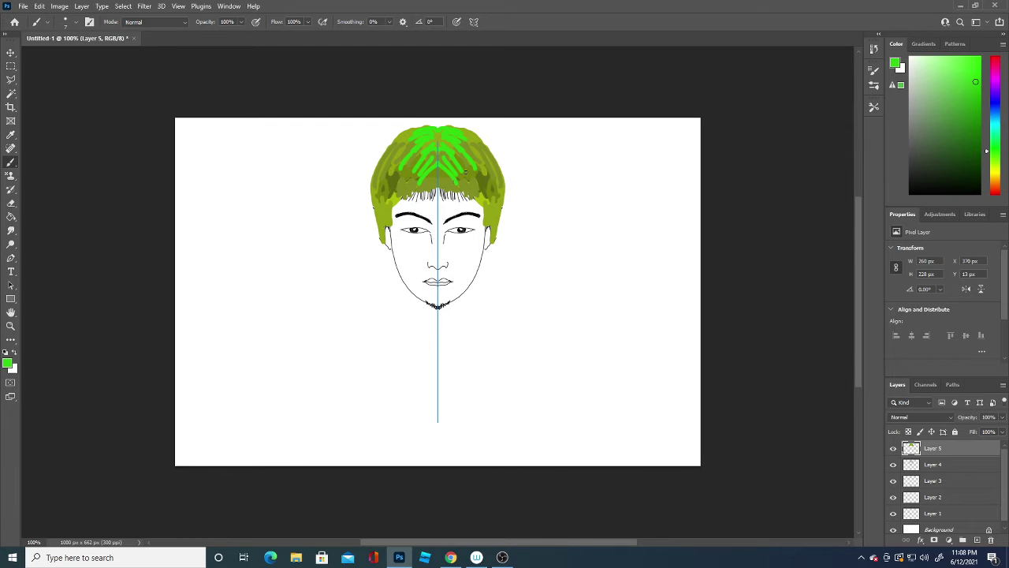
click(8, 362)
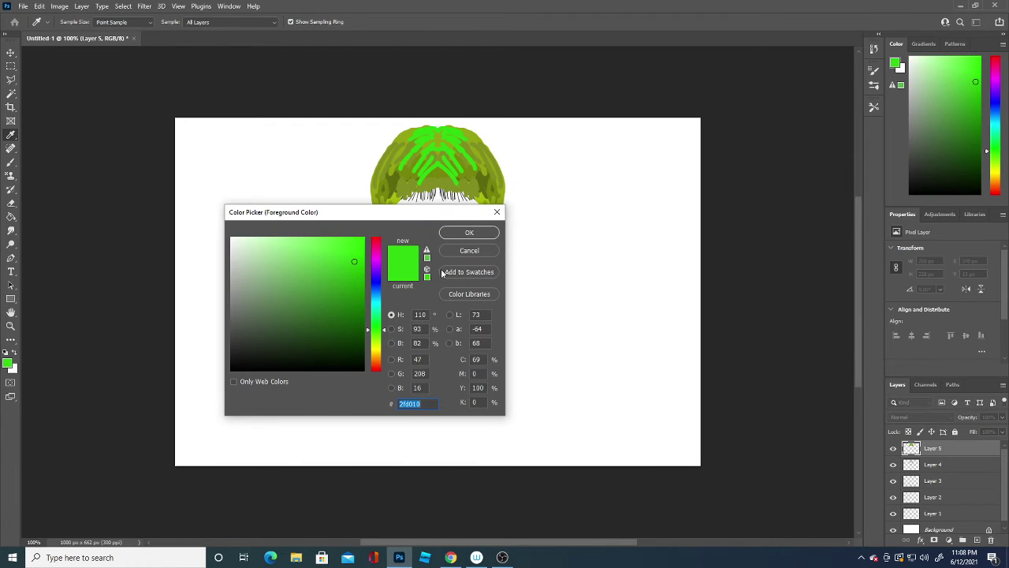
click(469, 232)
Step: Set the brush size to 1 px and the foreground colour to black 000000
click(66, 22)
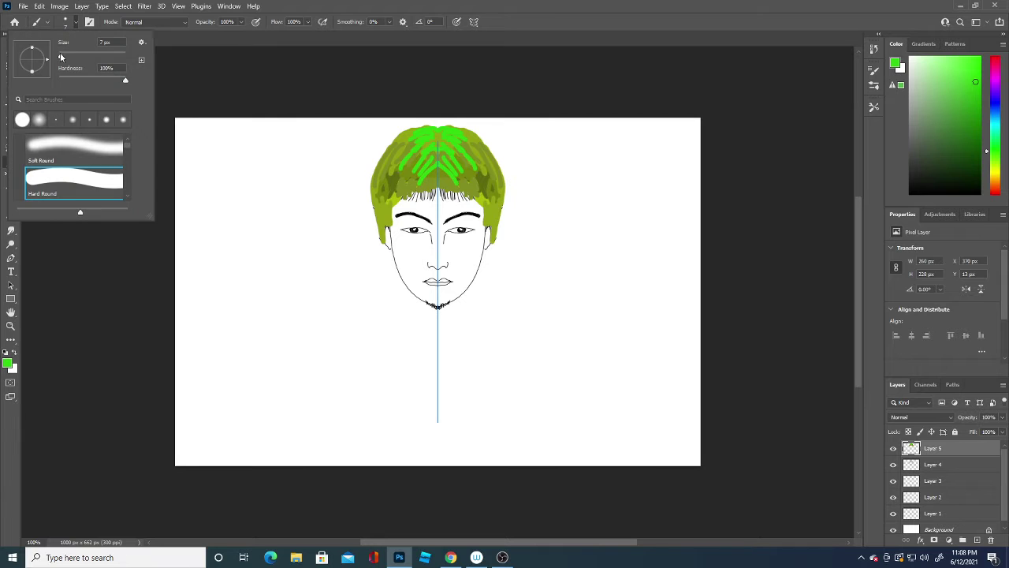
drag(61, 56, 57, 57)
click(8, 365)
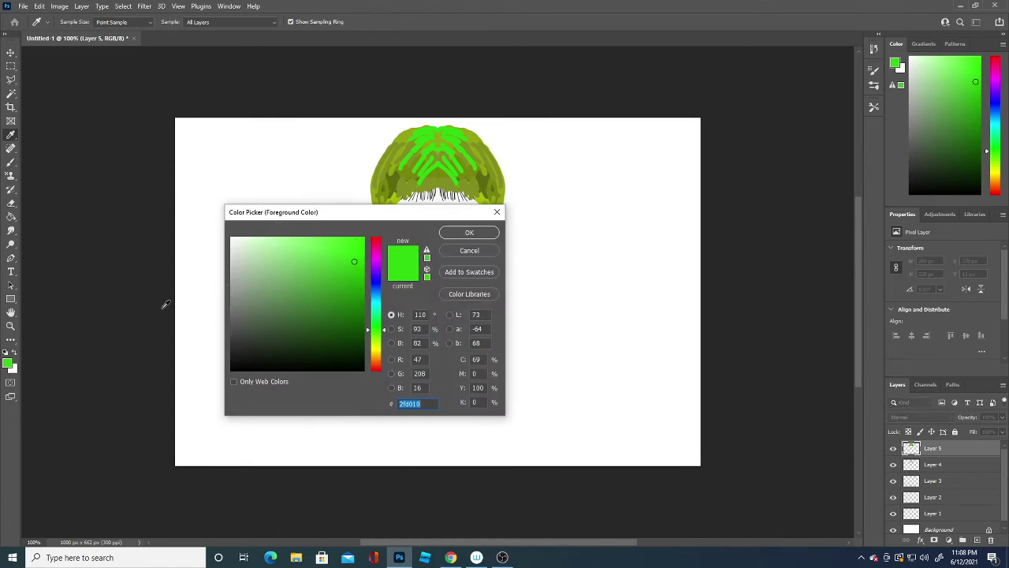
click(232, 369)
click(470, 232)
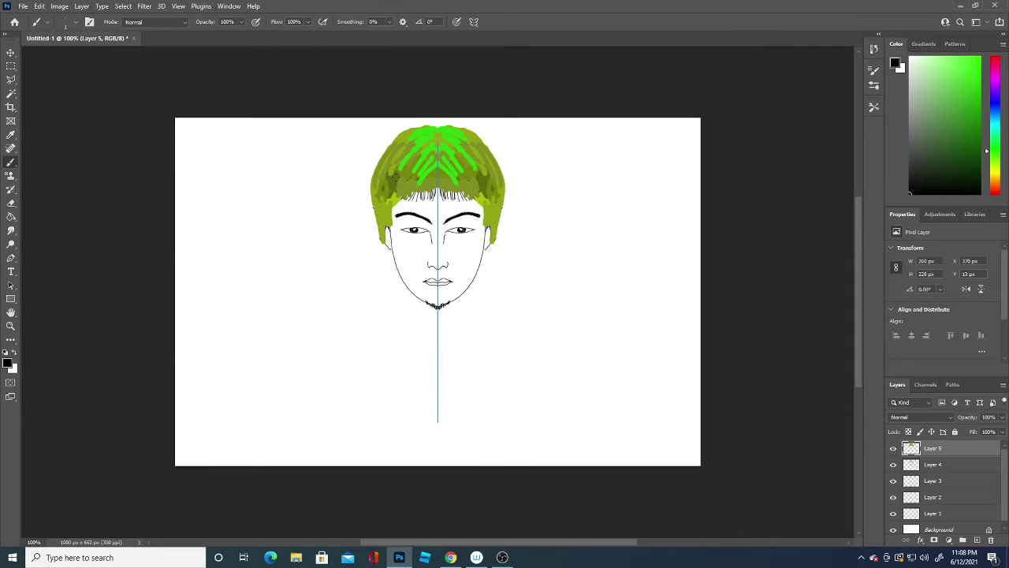
Step: Paint thin mirrored strands over the fringe, hair sides, centre parting and crown
drag(426, 177, 391, 197)
drag(430, 159, 385, 206)
mouse_move(383, 172)
mouse_down()
mouse_move(377, 227)
mouse_move(390, 224)
mouse_up()
mouse_move(454, 178)
mouse_down()
mouse_move(455, 196)
mouse_move(491, 215)
mouse_move(498, 237)
mouse_up()
drag(491, 225, 497, 241)
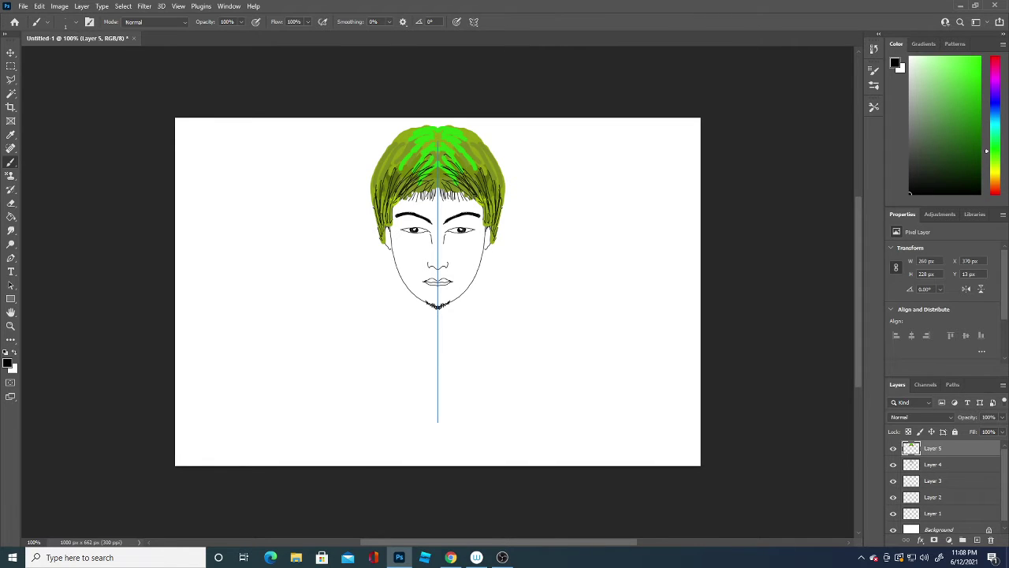
mouse_move(455, 155)
mouse_down()
mouse_move(467, 177)
mouse_move(471, 152)
mouse_move(483, 156)
mouse_move(467, 140)
mouse_move(459, 137)
mouse_move(494, 175)
mouse_up()
drag(481, 164, 496, 183)
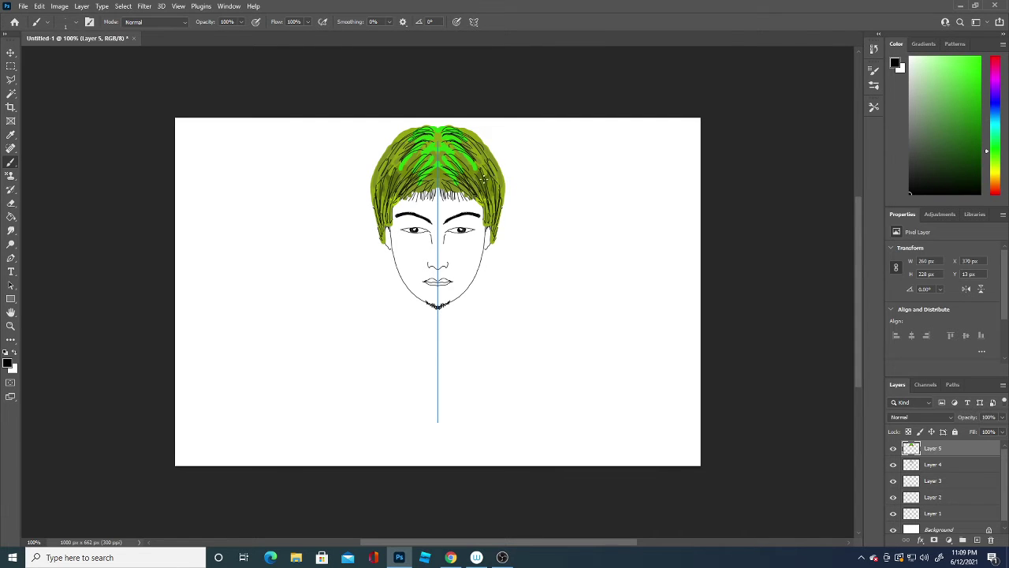
Step: Try olive, then yellow-green 9aae15, and settle on a slightly darker olive foreground colour
click(8, 363)
click(444, 169)
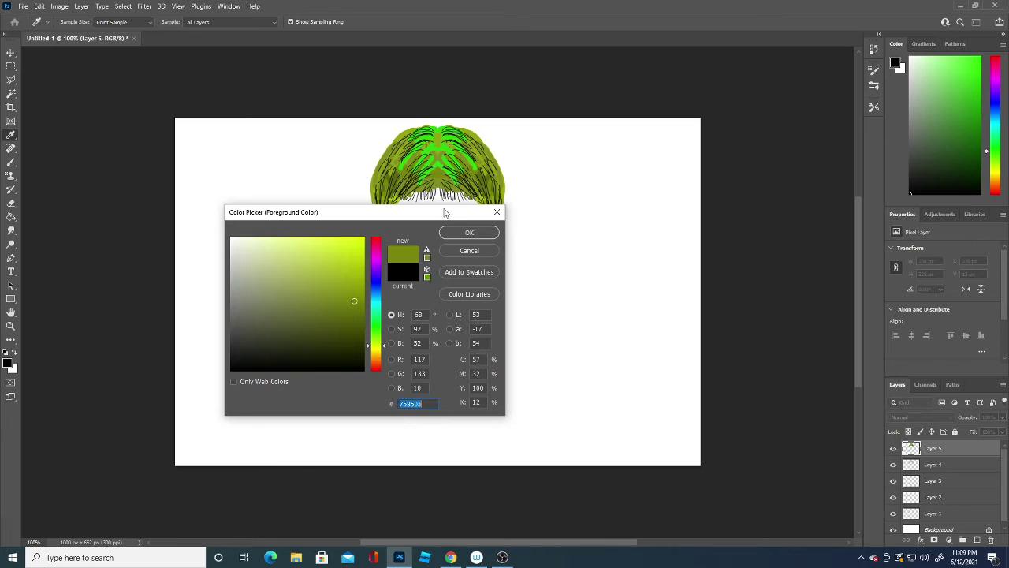
click(463, 234)
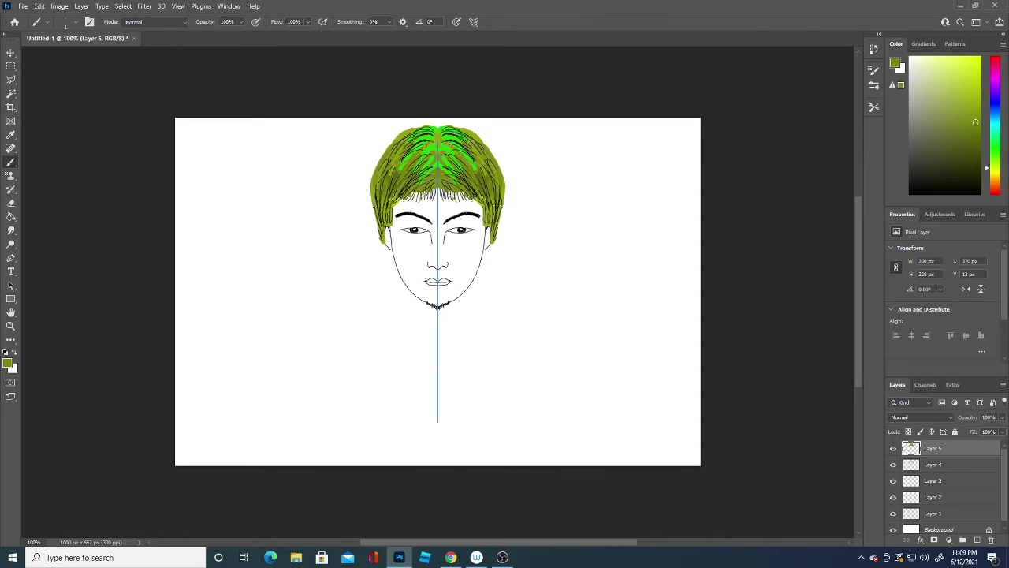
click(7, 362)
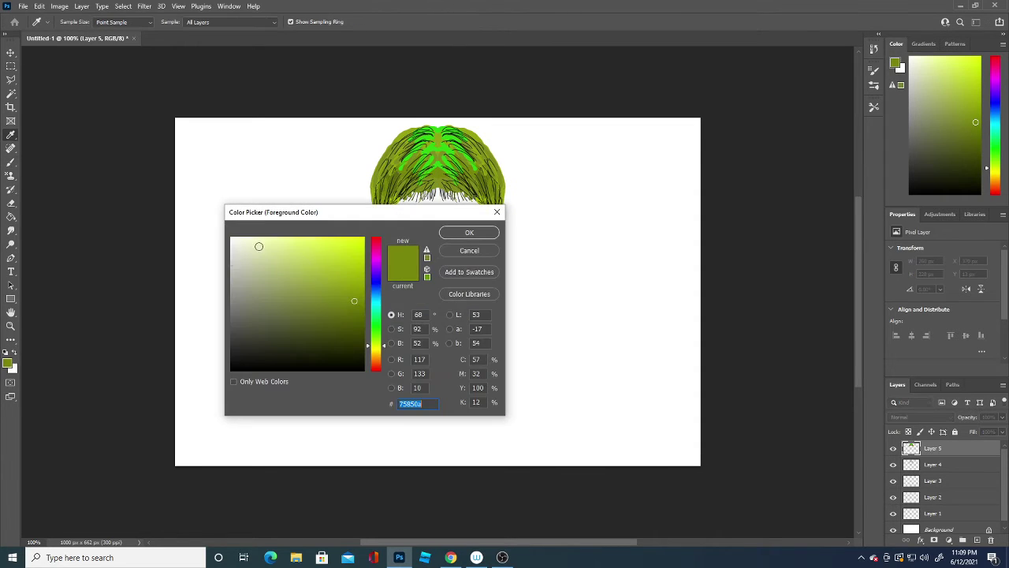
click(348, 280)
click(469, 232)
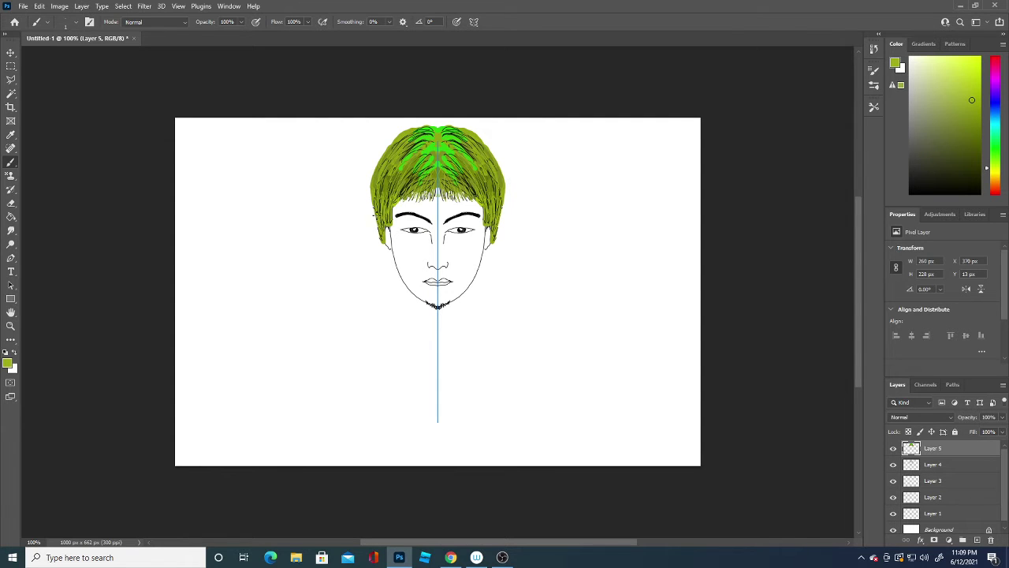
click(8, 363)
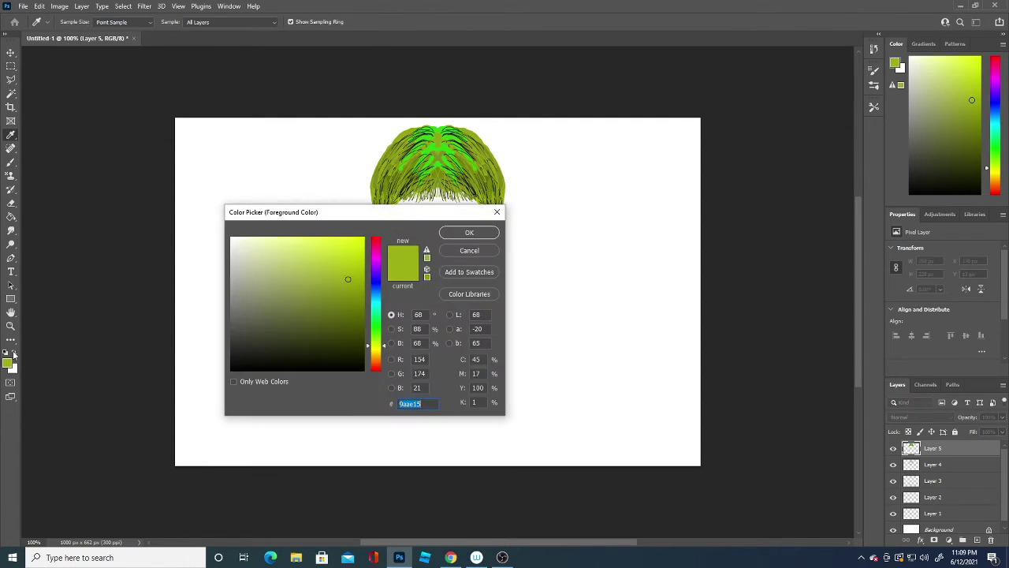
click(355, 297)
click(469, 233)
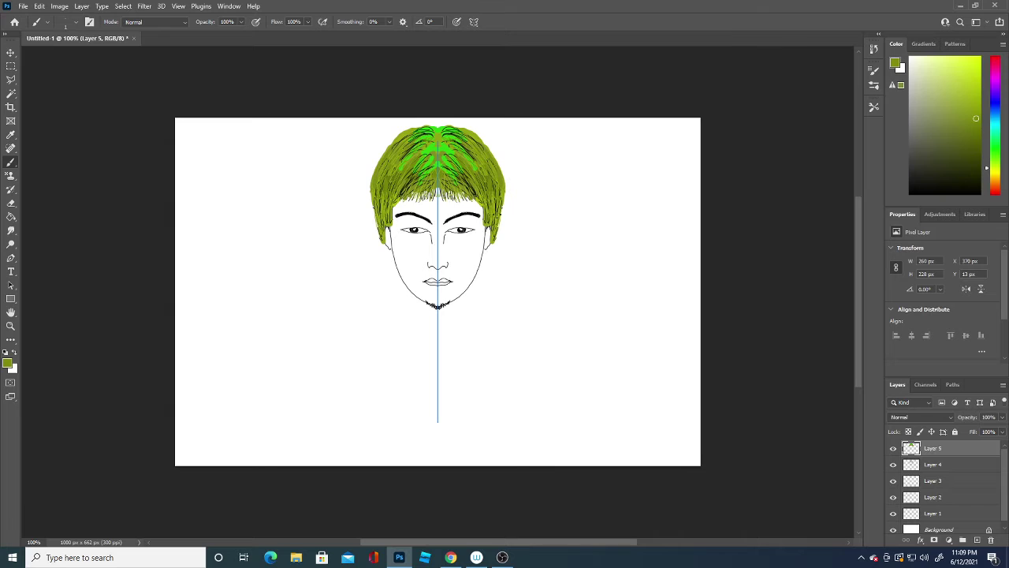
Step: Paint olive strands along the hair edges and top right, then hide Layer 5 to compare
mouse_move(498, 195)
mouse_down()
mouse_move(503, 225)
mouse_move(505, 210)
mouse_move(486, 213)
mouse_up()
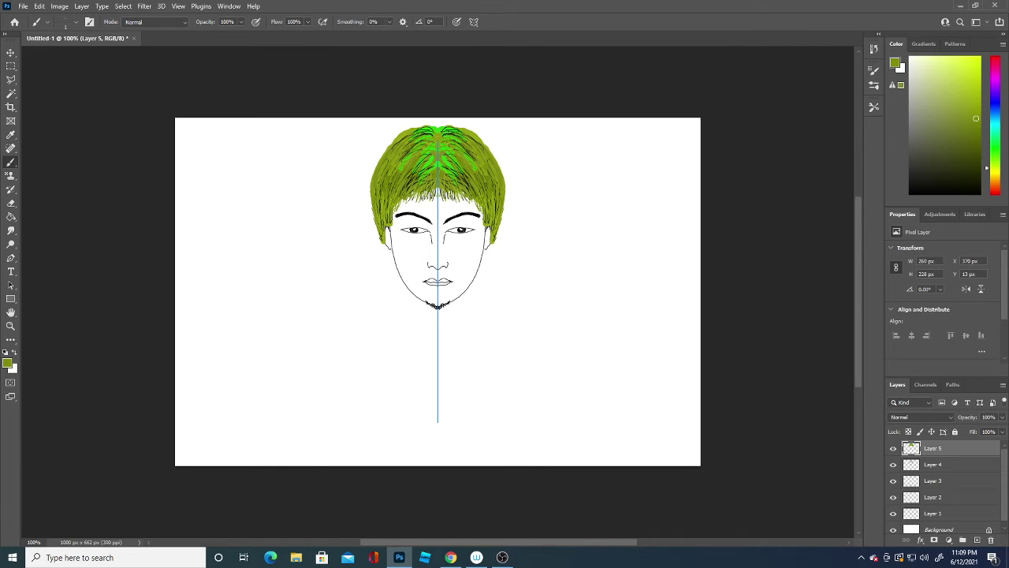
drag(449, 127, 462, 136)
click(8, 364)
click(463, 235)
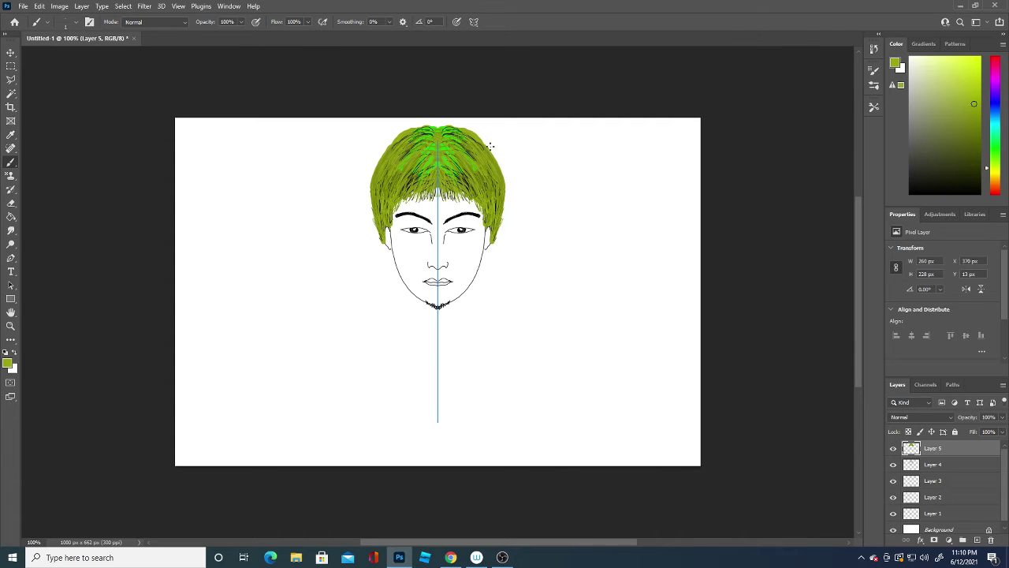
click(893, 448)
Step: Show Layer 5 again and smudge the upper-left and left-edge hair strands at 24% strength
click(893, 449)
click(15, 232)
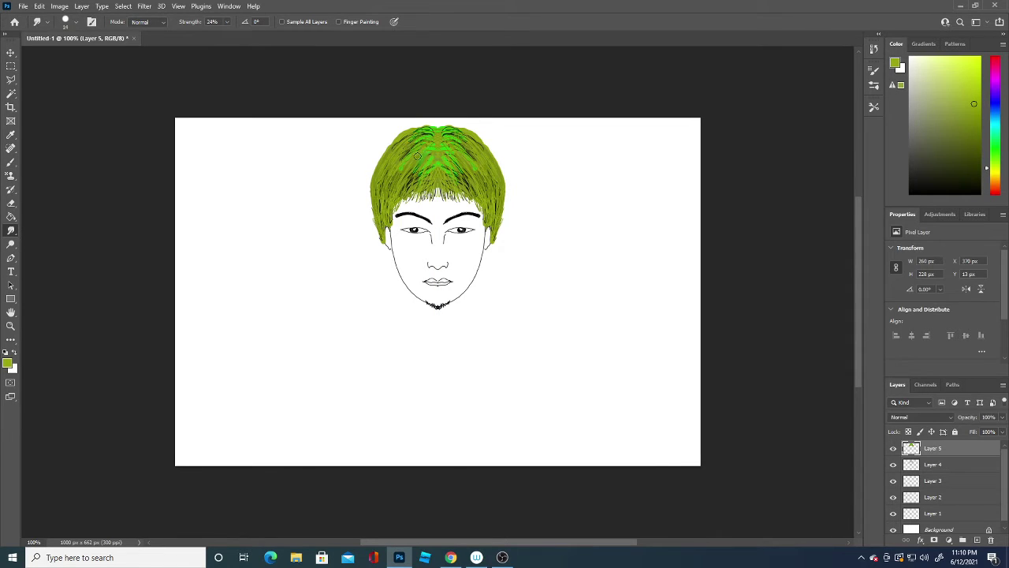
drag(407, 157, 386, 182)
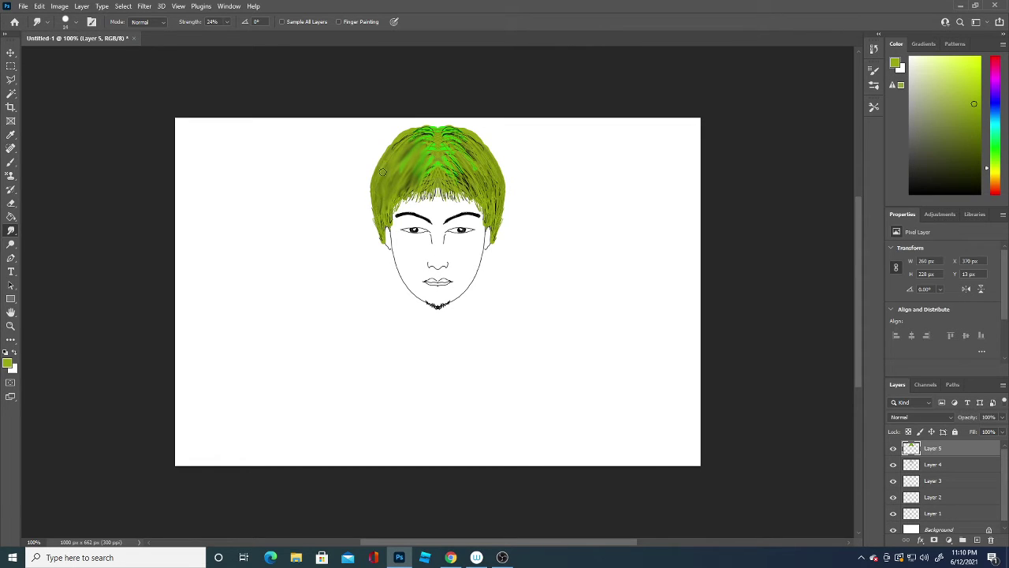
mouse_move(387, 182)
mouse_down()
mouse_move(400, 142)
mouse_move(469, 174)
mouse_move(448, 131)
mouse_move(480, 170)
mouse_move(490, 209)
mouse_move(490, 170)
mouse_move(465, 135)
mouse_move(471, 178)
mouse_move(436, 171)
mouse_move(428, 181)
mouse_move(445, 180)
mouse_move(499, 224)
mouse_move(497, 179)
mouse_move(472, 158)
mouse_move(430, 151)
mouse_move(424, 178)
mouse_move(403, 186)
mouse_move(404, 167)
mouse_move(383, 206)
mouse_move(403, 171)
mouse_move(446, 173)
mouse_move(472, 160)
mouse_move(487, 185)
mouse_move(479, 194)
mouse_move(424, 180)
mouse_move(394, 203)
mouse_move(394, 189)
mouse_up()
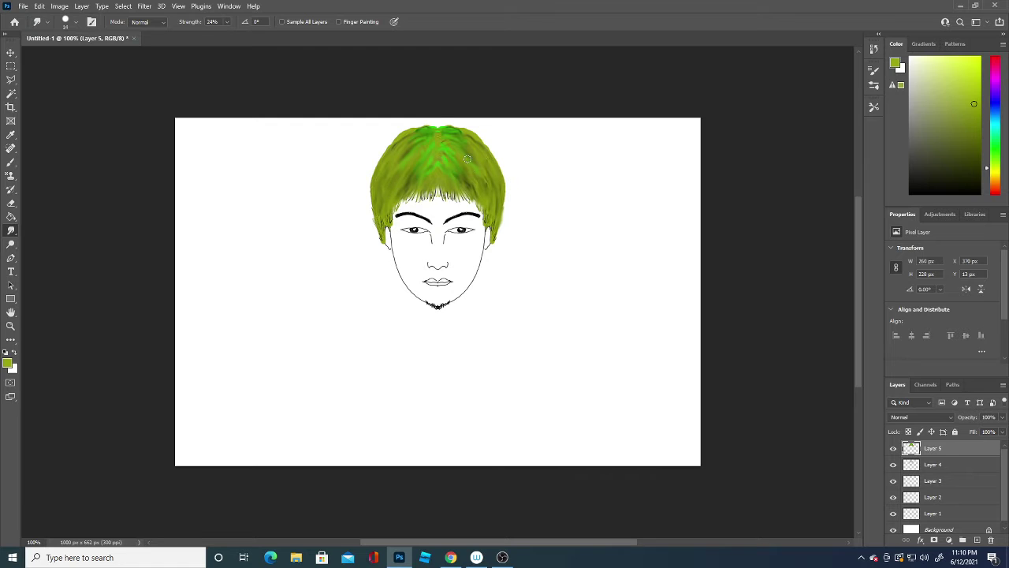
Step: Set the foreground to olive 495403 and shrink the smudge brush to 1 px
key(i)
click(9, 359)
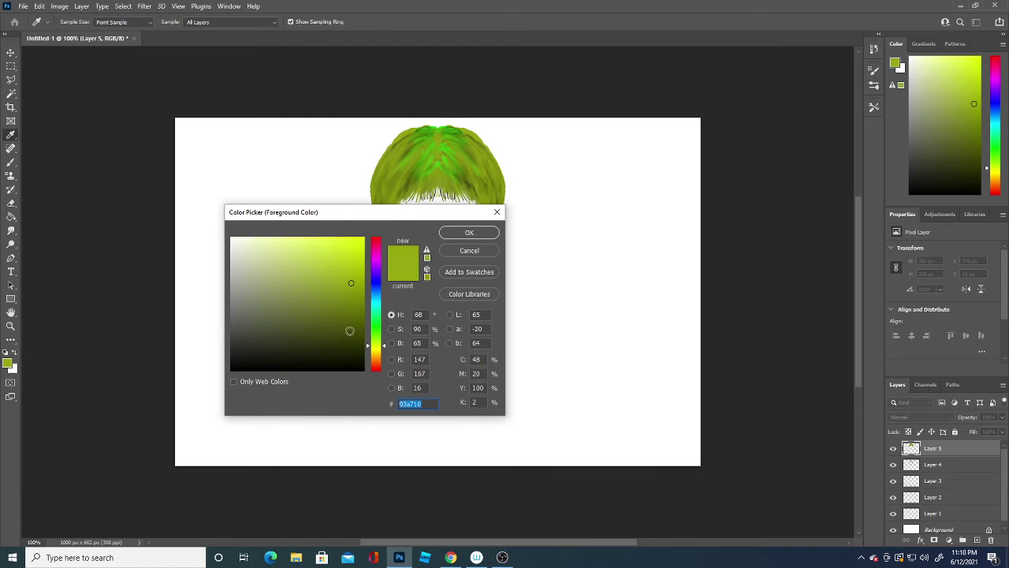
click(357, 350)
drag(358, 351, 357, 337)
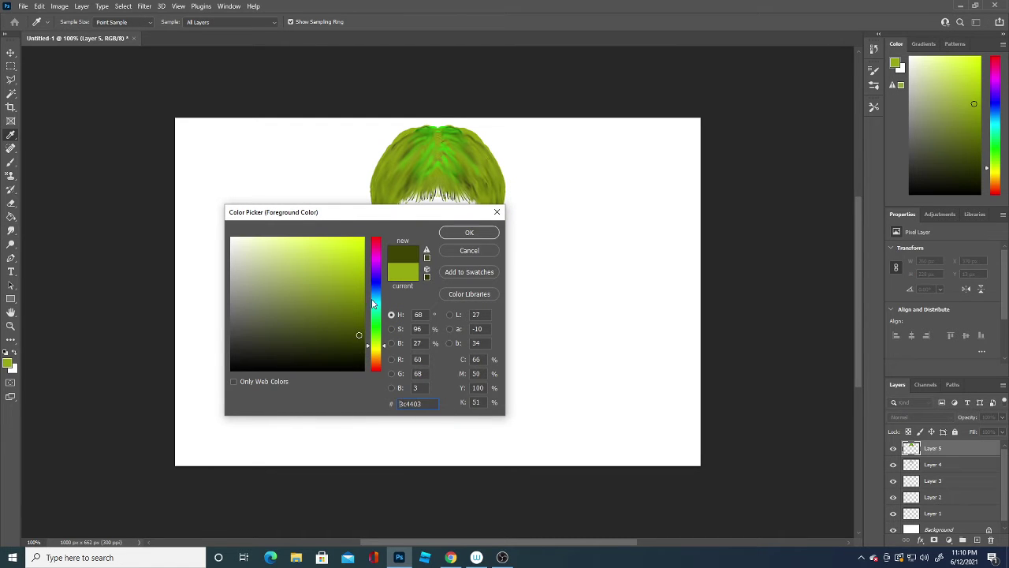
click(358, 327)
click(470, 233)
key(r)
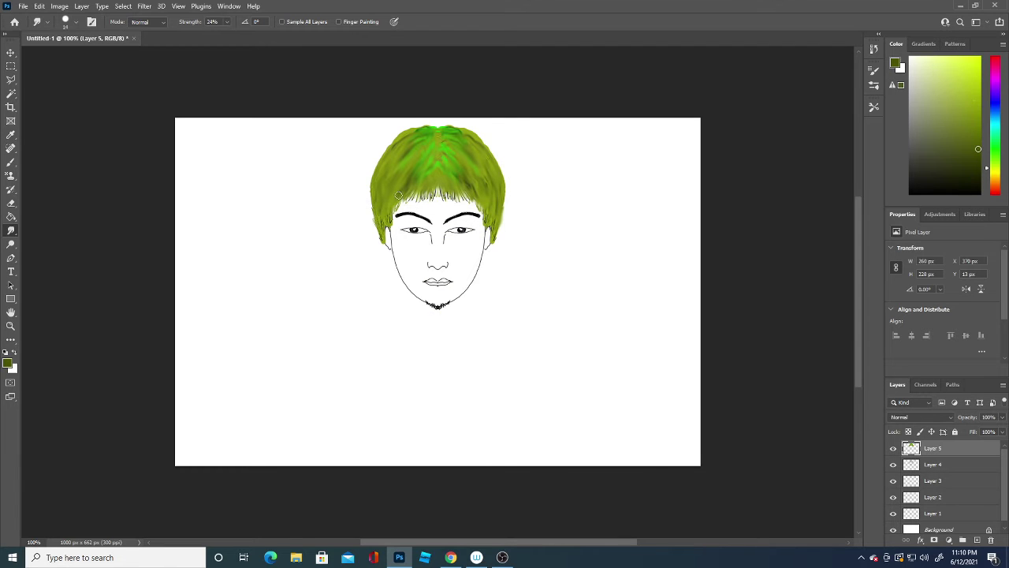
click(76, 22)
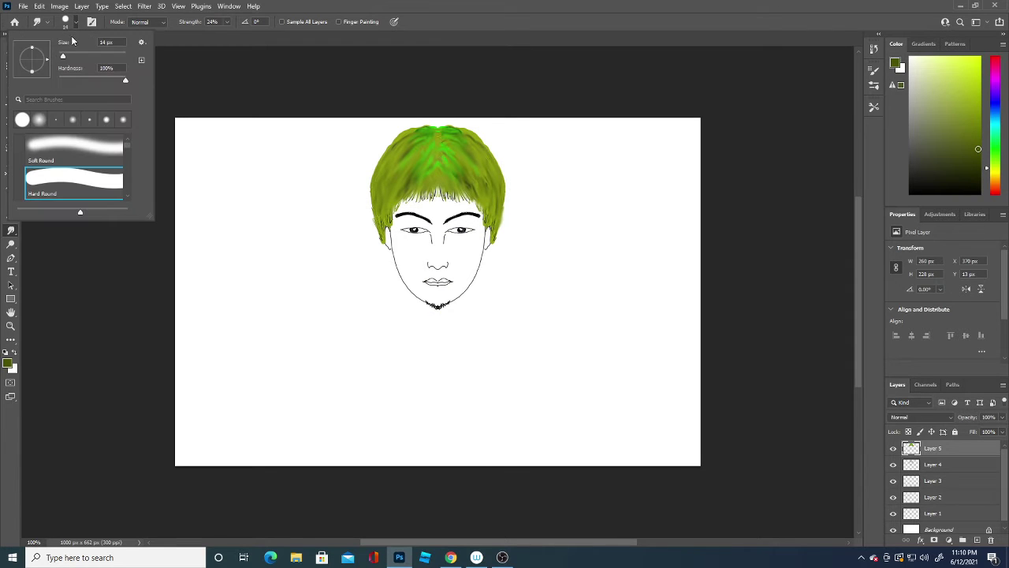
drag(66, 54, 57, 54)
key(Return)
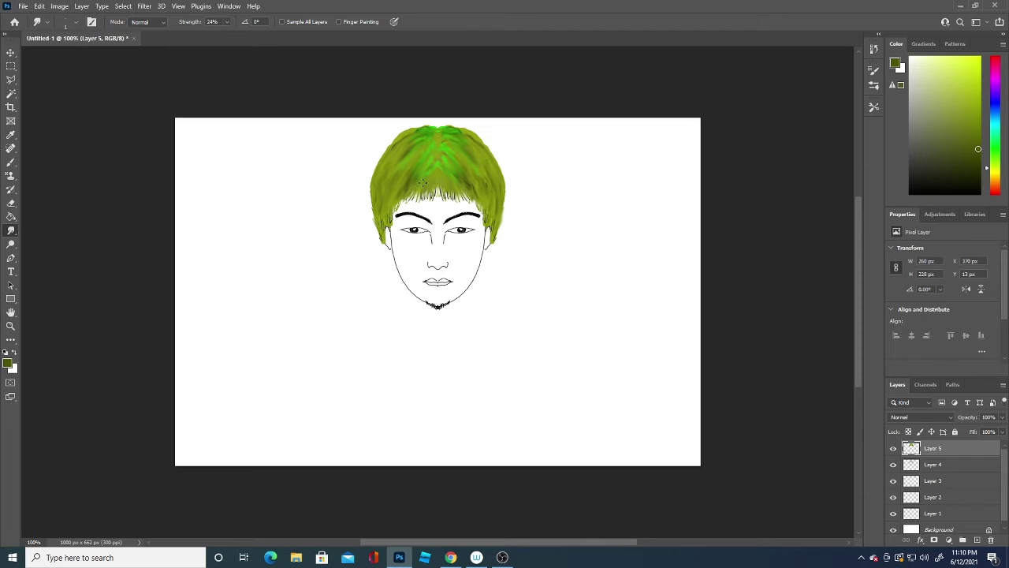
Step: Set the foreground to bright yellow-green adc50b and add an empty Layer 6 above Layer 5
click(8, 363)
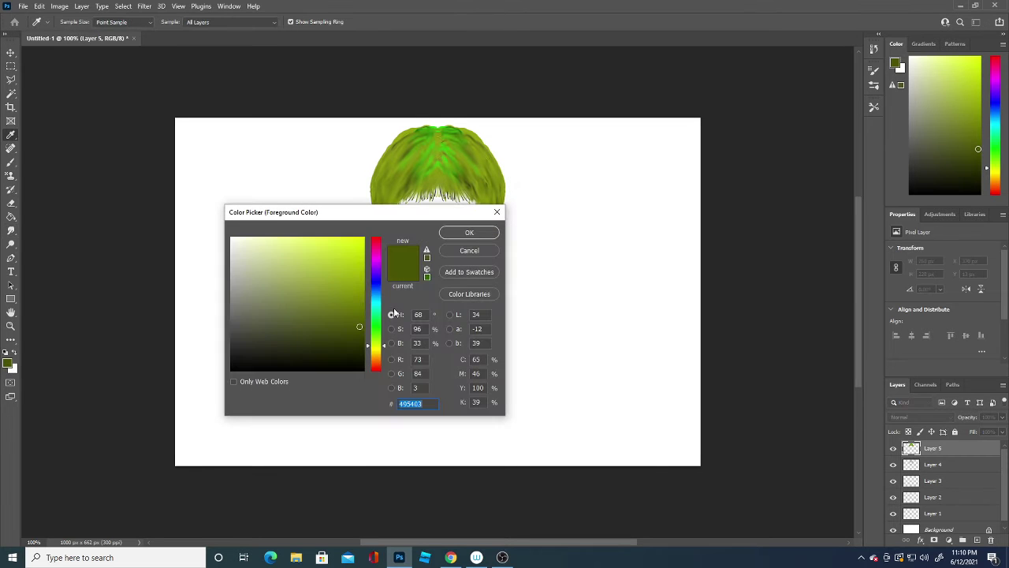
click(355, 306)
click(355, 268)
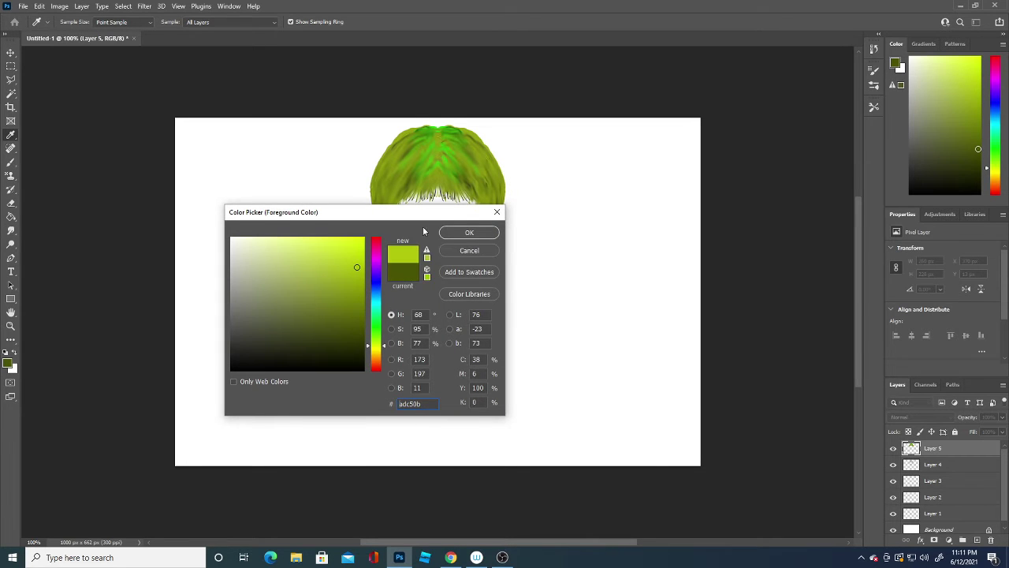
click(469, 232)
click(977, 539)
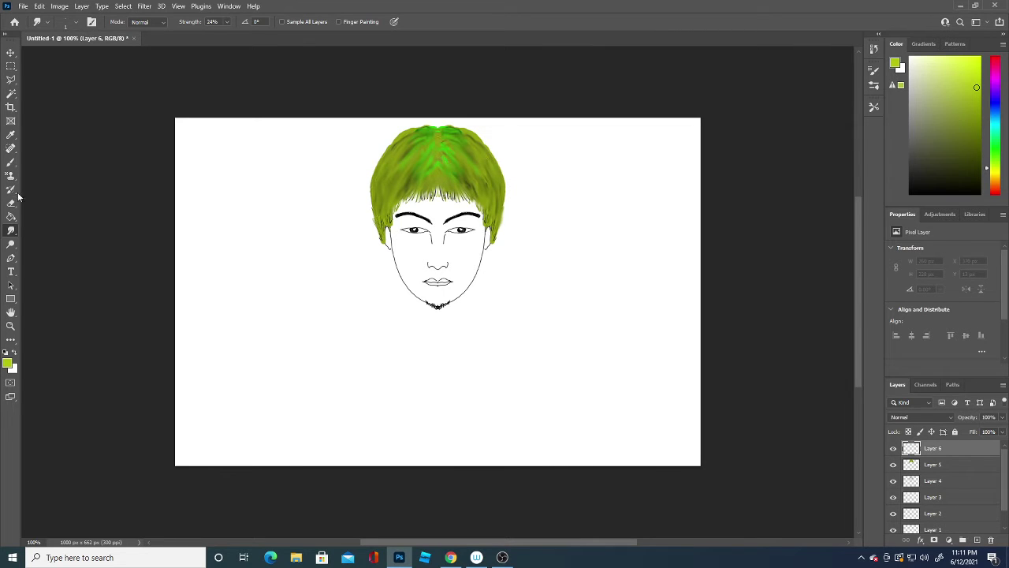
Step: Brush mirrored light yellow-green strands across the top, middle and right side of the hair
click(11, 162)
drag(455, 192, 476, 193)
drag(396, 175, 485, 189)
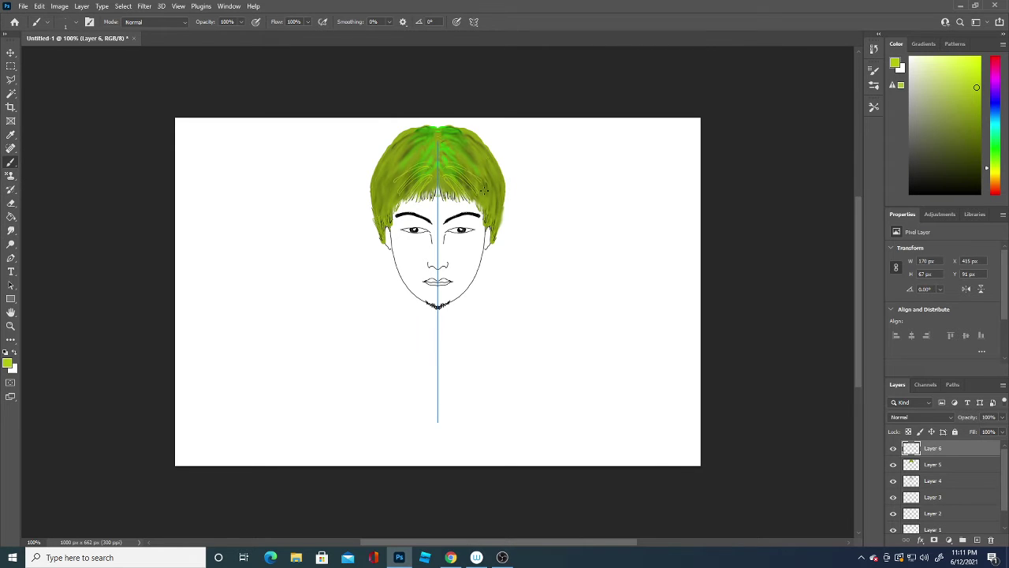
drag(410, 158, 477, 154)
mouse_move(410, 140)
mouse_down()
mouse_move(473, 148)
mouse_move(444, 132)
mouse_up()
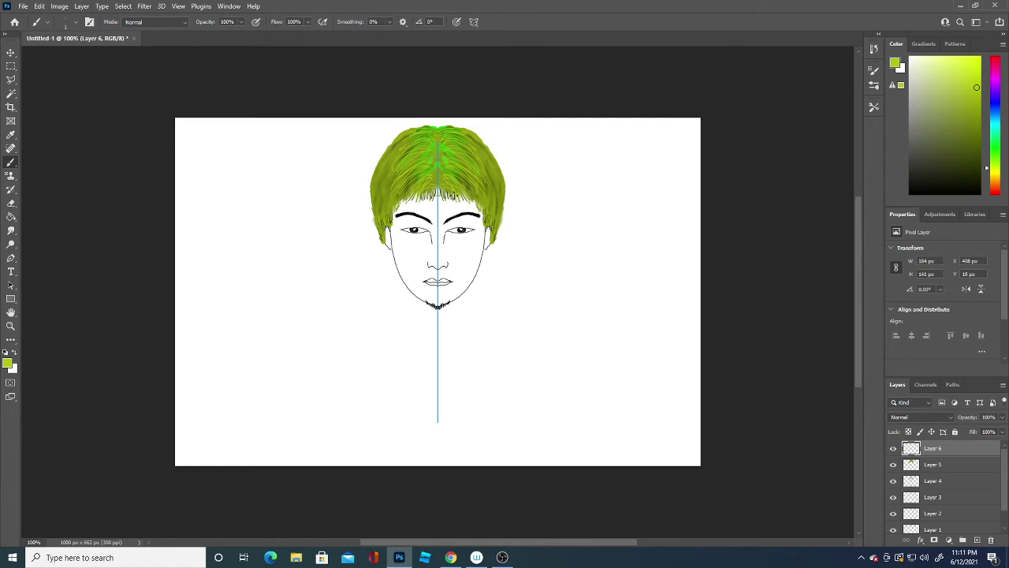
mouse_move(471, 192)
mouse_down()
mouse_move(502, 211)
mouse_move(496, 231)
mouse_move(489, 211)
mouse_up()
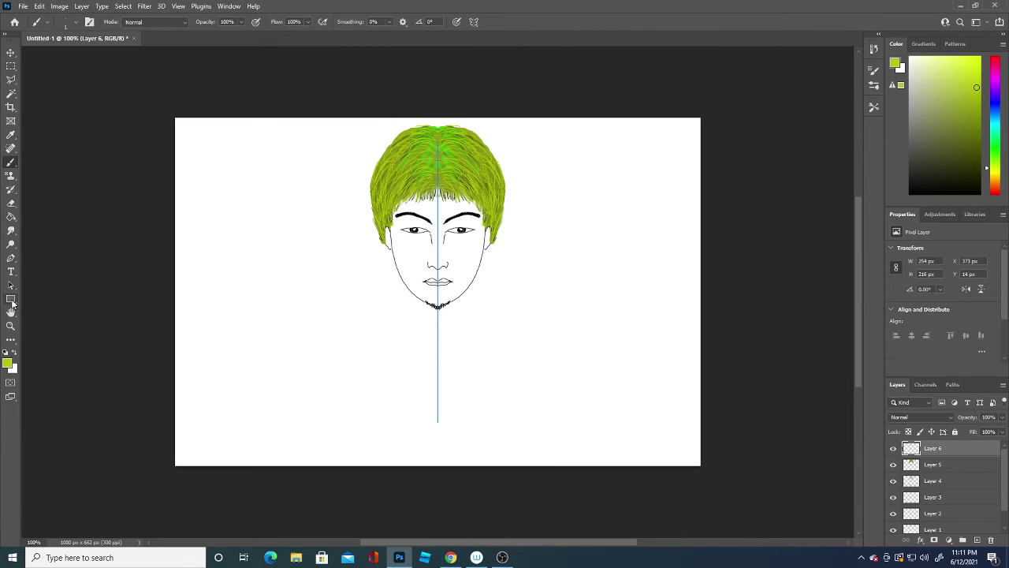
Step: Switch to darker green 708007 and paint strands along the hair's right edge
click(7, 363)
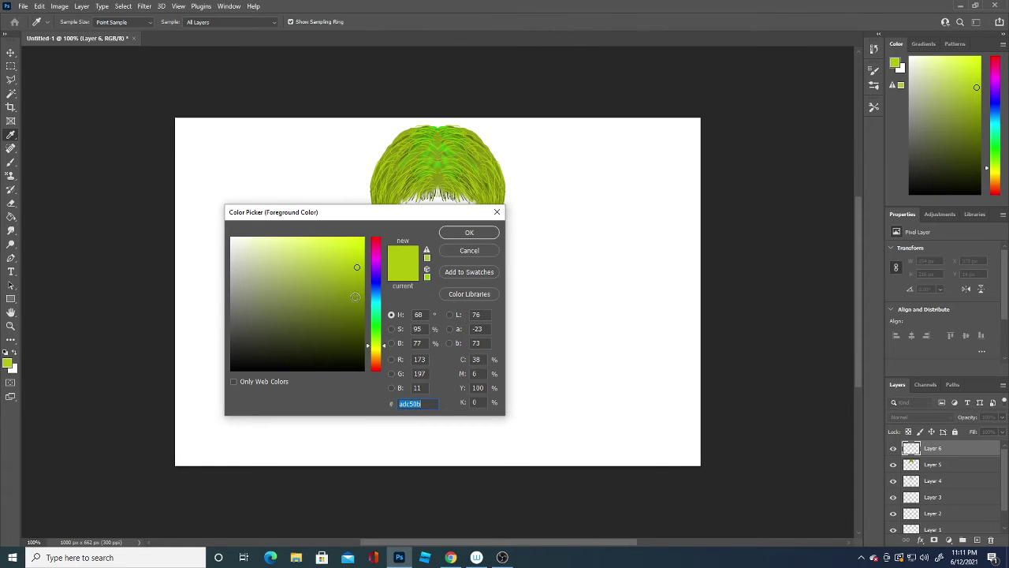
click(356, 300)
click(467, 232)
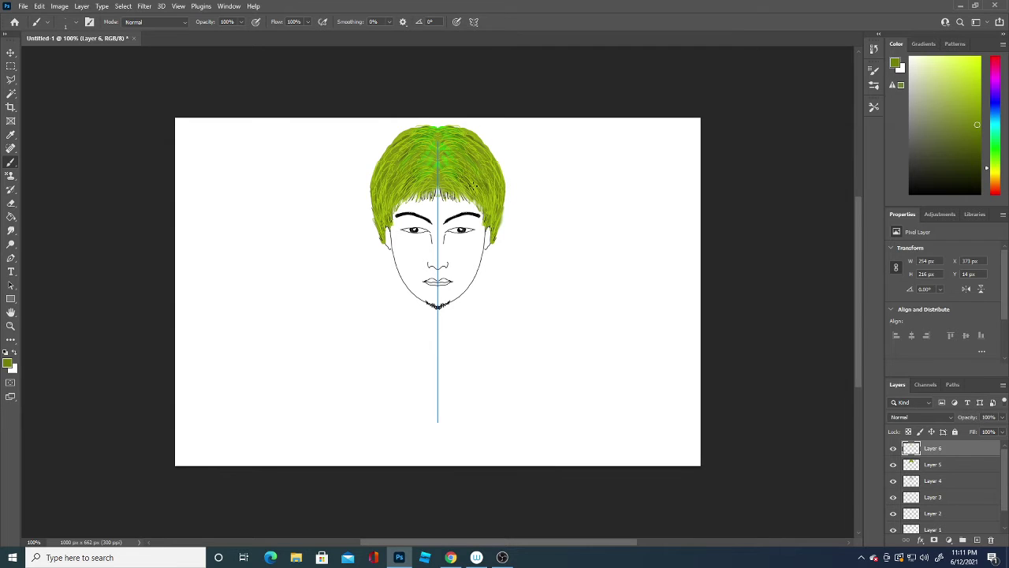
drag(472, 203, 455, 188)
mouse_move(500, 210)
mouse_down()
mouse_move(499, 233)
mouse_move(505, 198)
mouse_up()
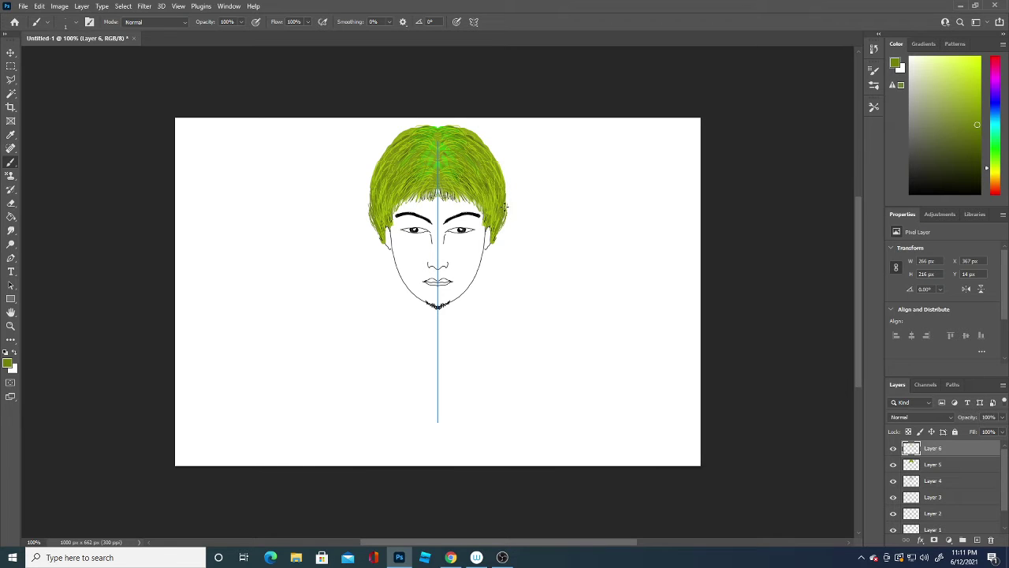
drag(506, 215, 506, 189)
Step: Switch to a darker olive and paint dark strands at the hair's top and right side
click(8, 363)
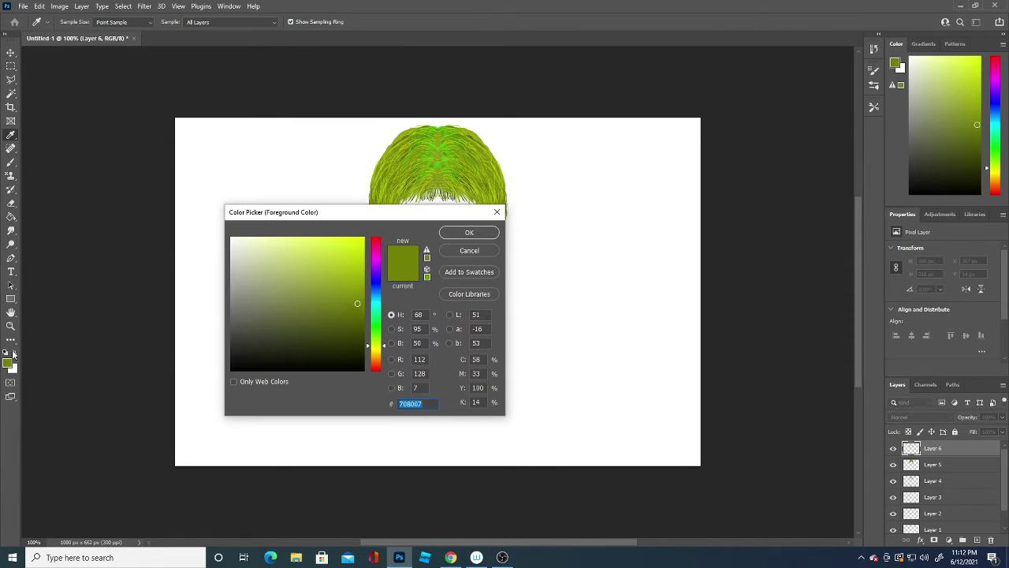
click(352, 319)
click(469, 231)
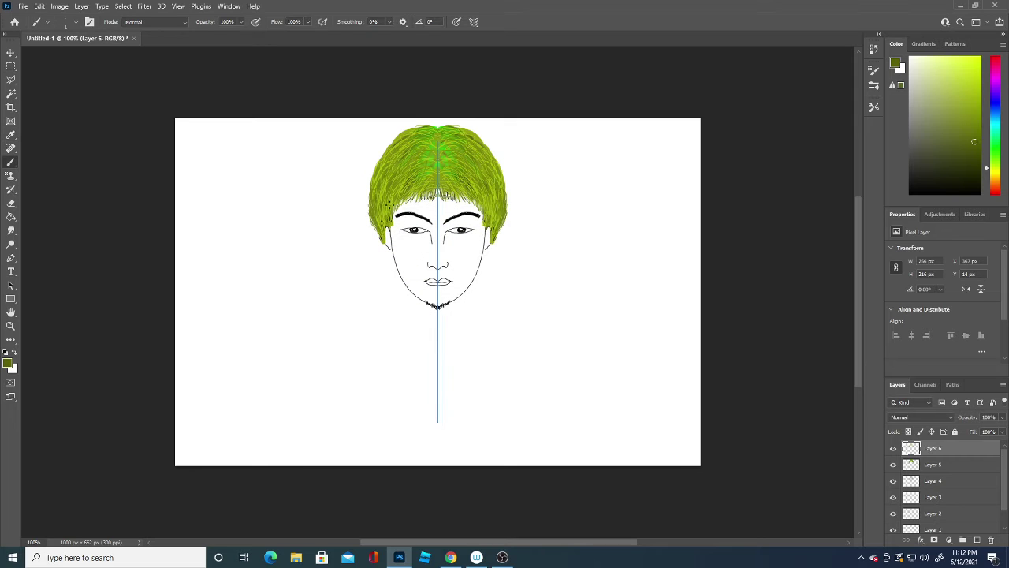
drag(392, 208, 394, 186)
mouse_move(428, 151)
mouse_down()
mouse_move(420, 140)
mouse_move(463, 164)
mouse_move(454, 168)
mouse_move(436, 147)
mouse_move(462, 180)
mouse_move(449, 190)
mouse_up()
drag(493, 212, 498, 237)
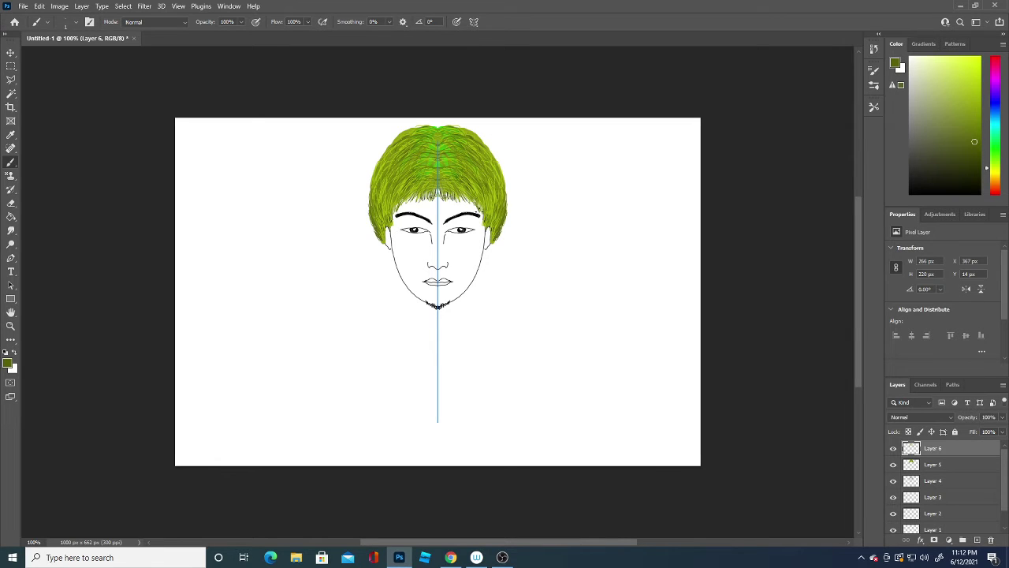
Step: Add dark strands to the fringe and sides, stubble along the chin, then hide Layer 5
mouse_move(473, 200)
mouse_down()
mouse_move(483, 217)
mouse_move(445, 200)
mouse_move(376, 204)
mouse_move(386, 246)
mouse_up()
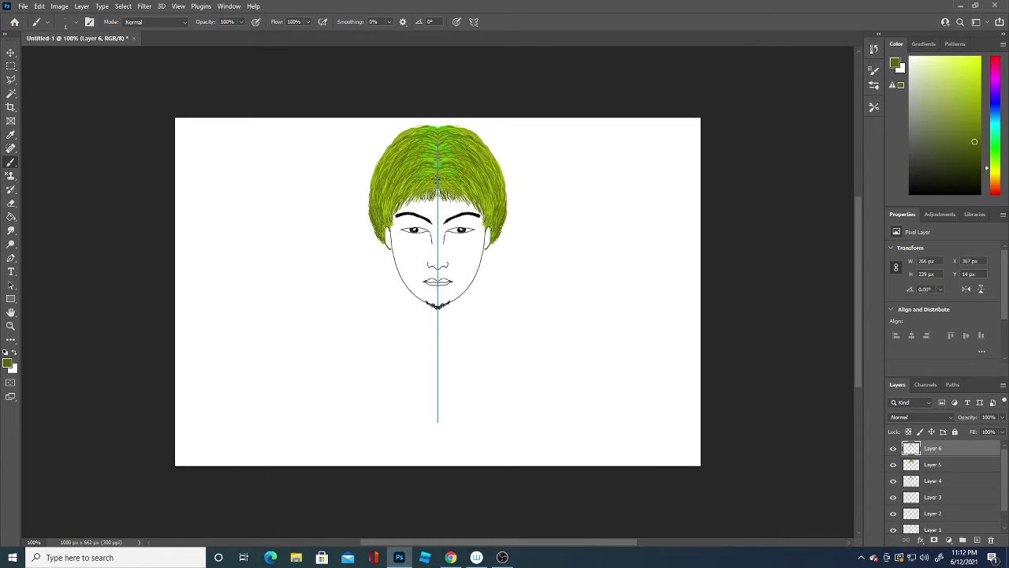
drag(454, 180, 463, 194)
drag(480, 199, 486, 216)
drag(427, 303, 447, 307)
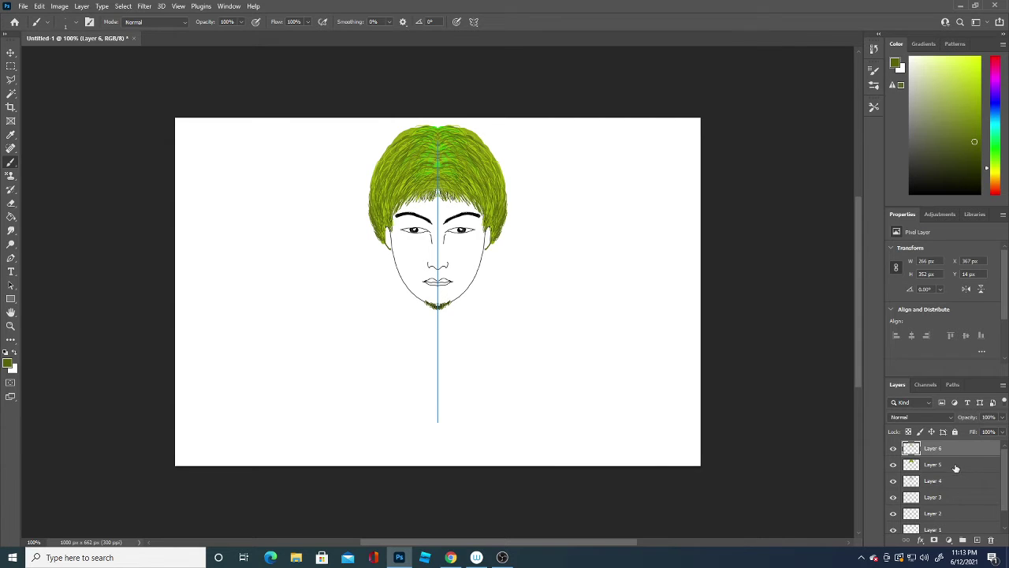
click(914, 464)
click(894, 465)
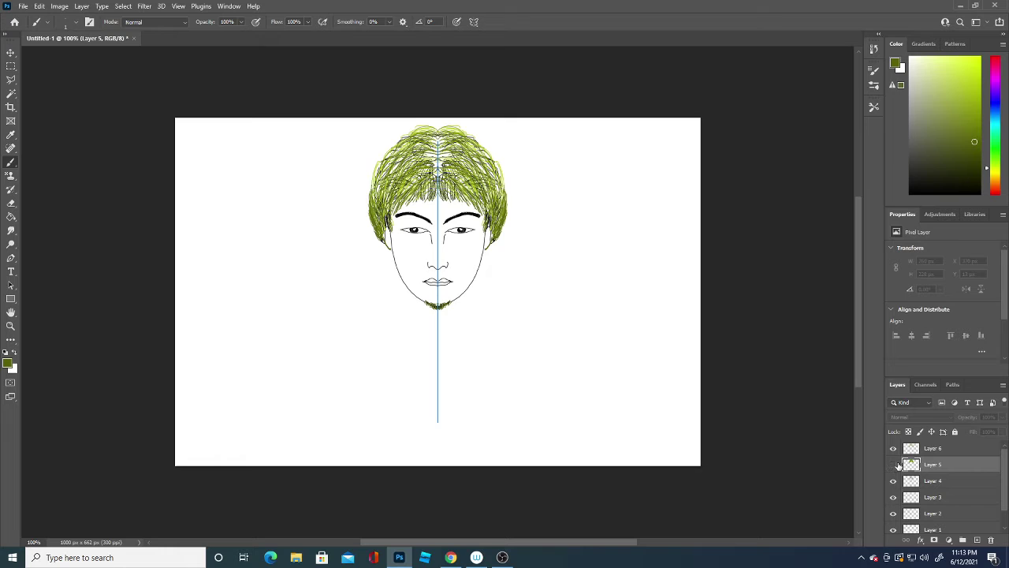
Step: Show Layer 5, check Layer 4's face lines, and add Layers 7 and 8 above Layer 3
click(894, 464)
click(931, 481)
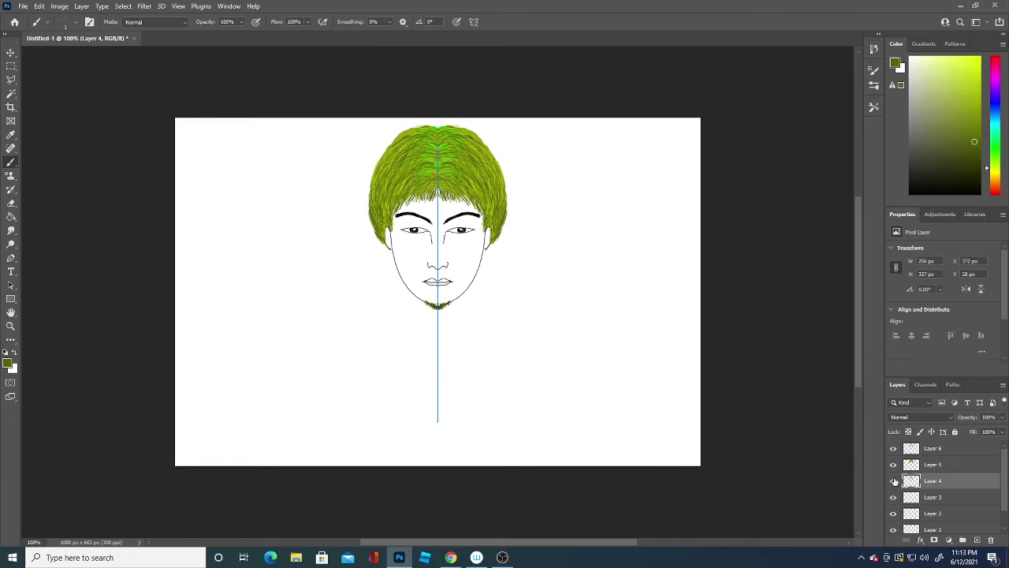
click(894, 481)
click(893, 481)
click(935, 496)
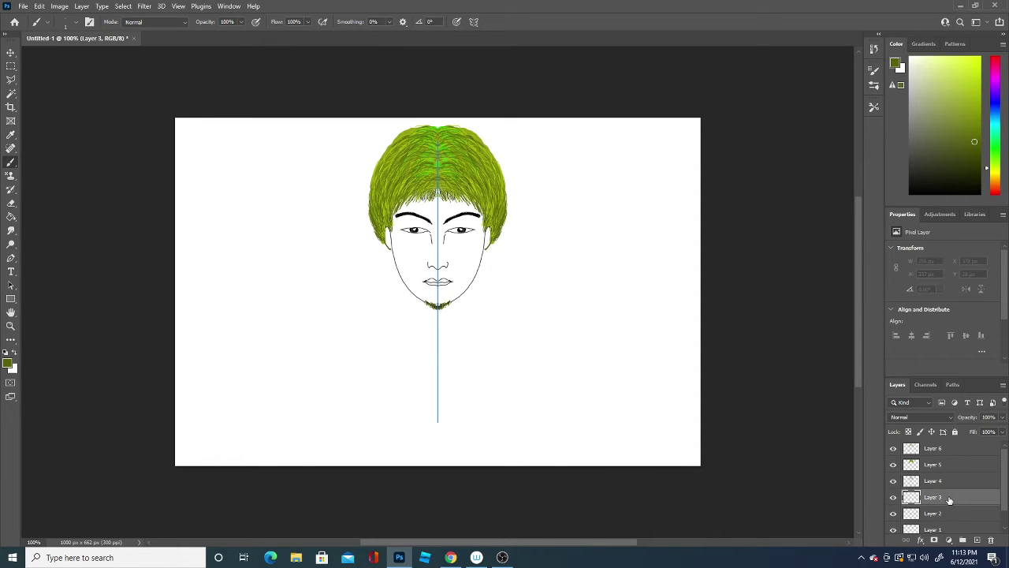
click(978, 540)
click(978, 539)
click(11, 216)
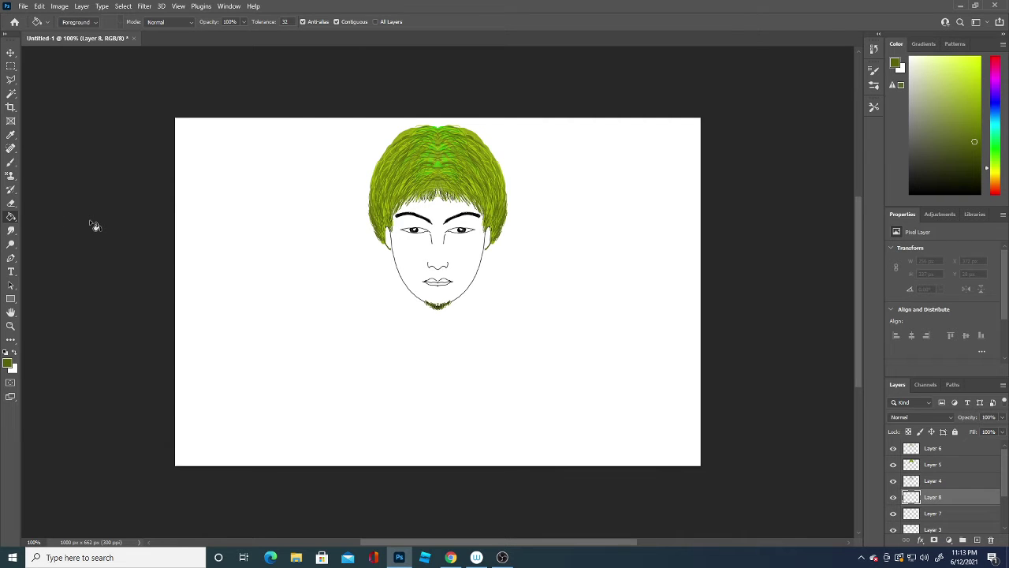
Step: Fill Layer 8 with white using the Paint Bucket
click(7, 363)
click(265, 290)
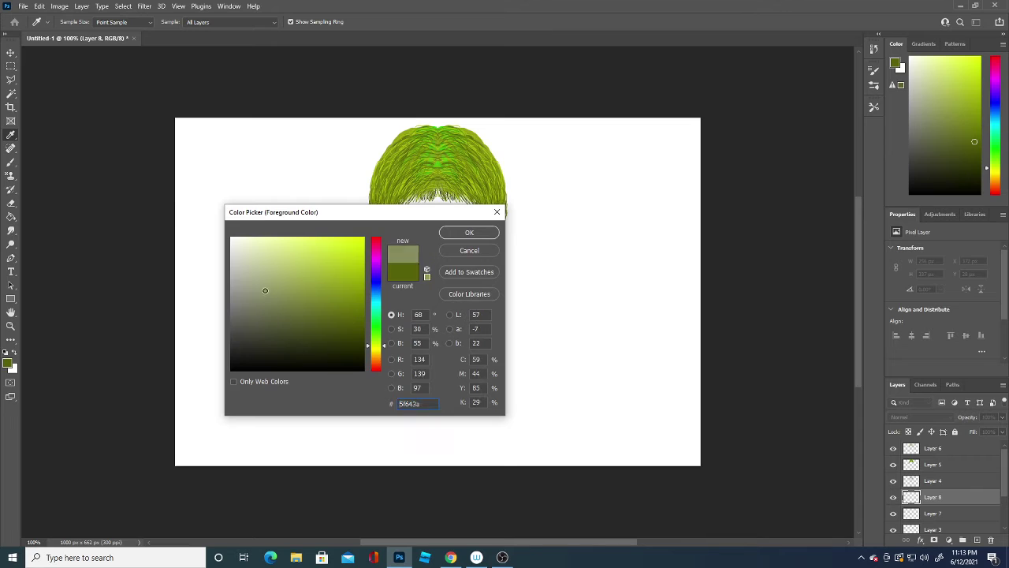
click(211, 203)
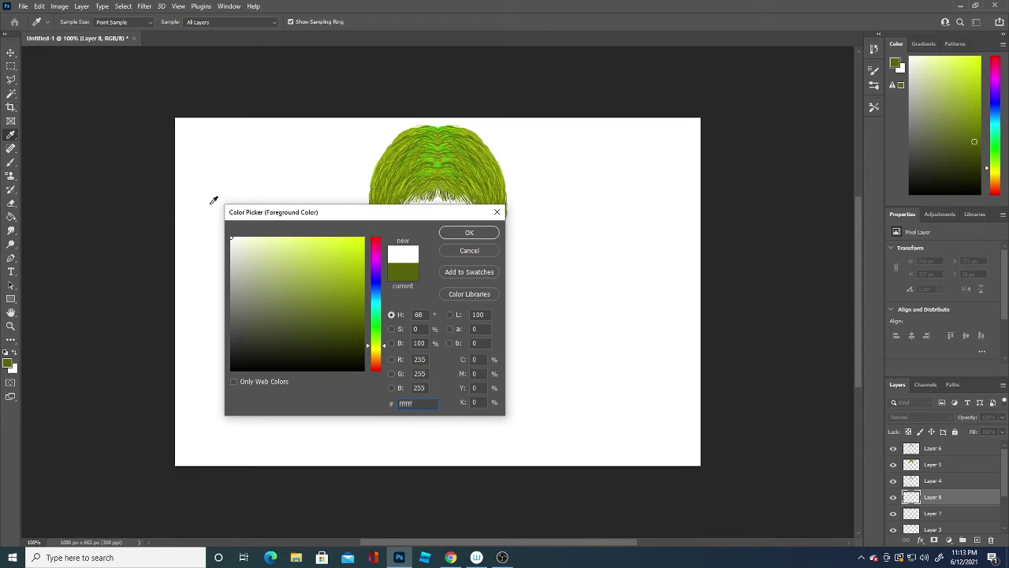
click(474, 233)
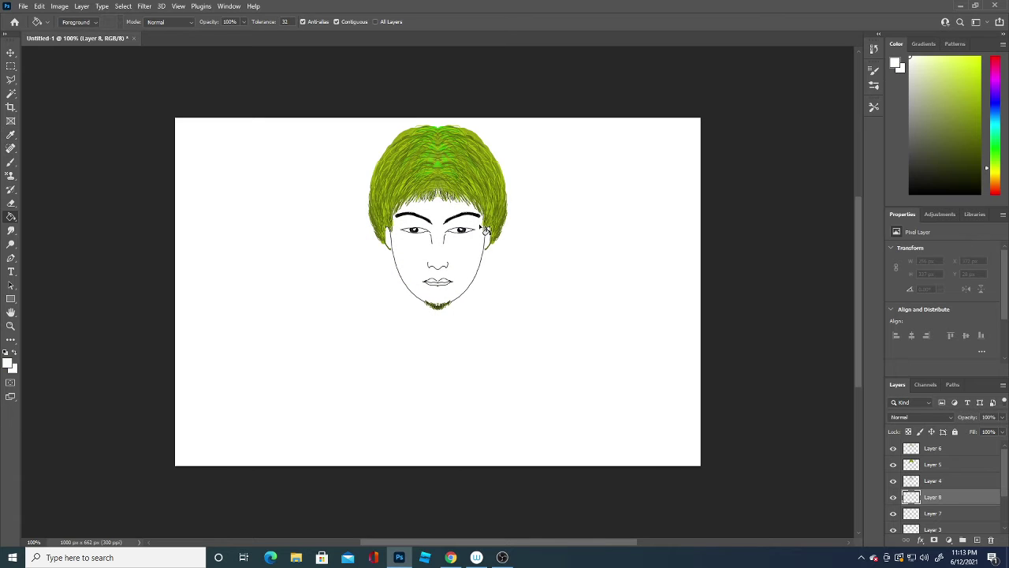
click(893, 481)
click(893, 480)
click(470, 247)
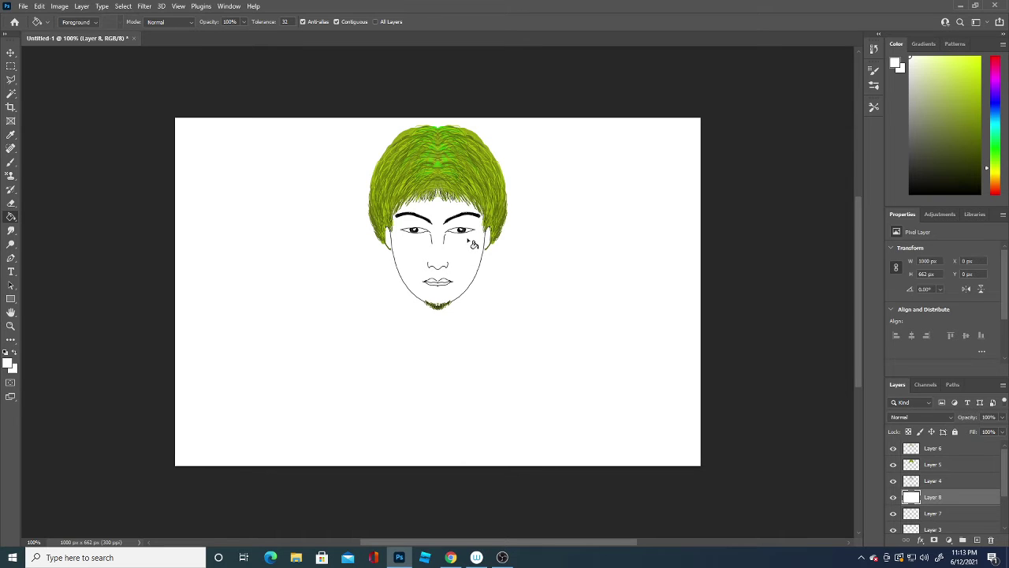
Step: Fill Layer 7 with greyish sage #acb08e
click(945, 517)
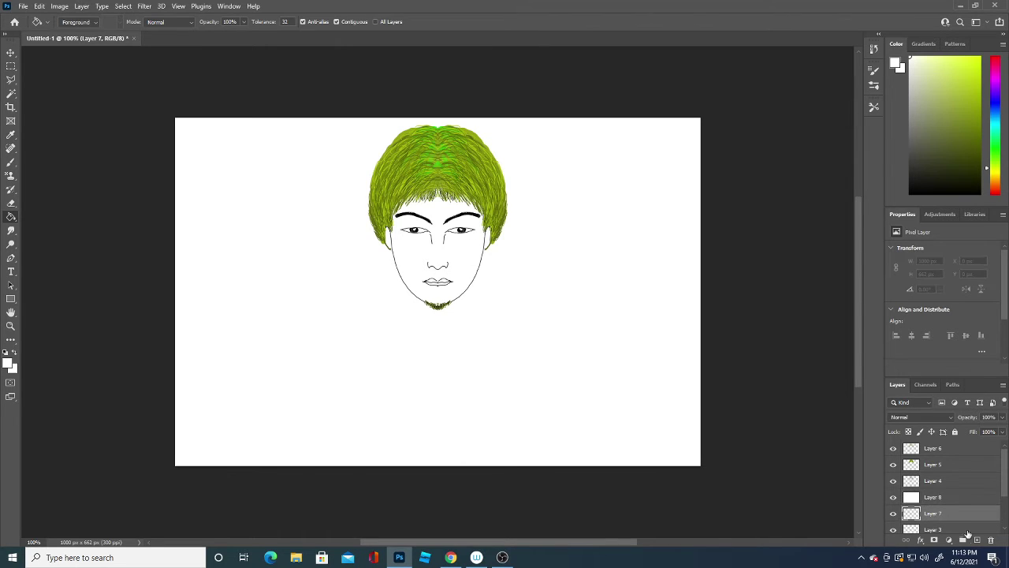
click(9, 363)
click(313, 269)
click(289, 247)
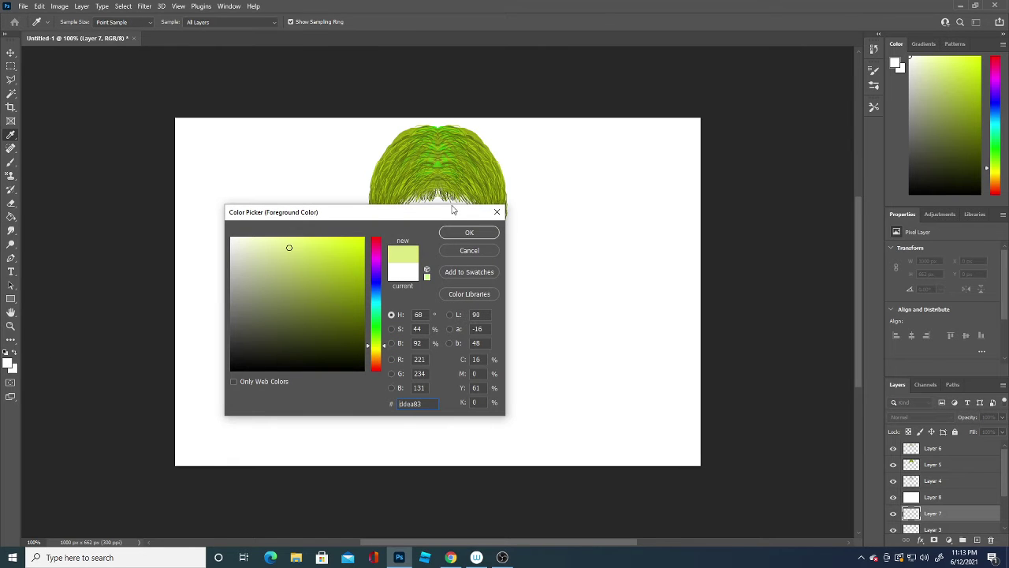
click(256, 277)
click(465, 233)
key(g)
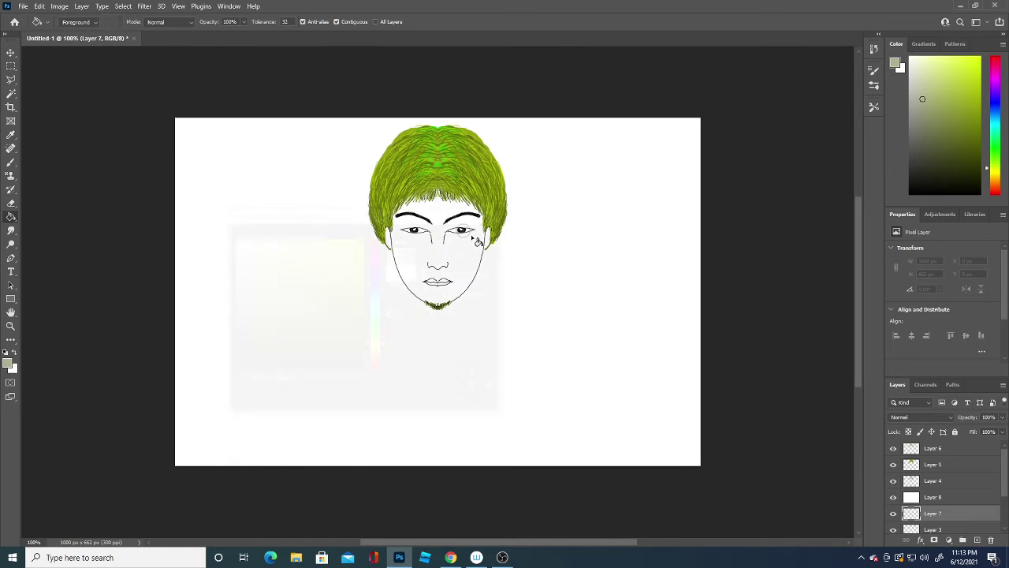
click(461, 251)
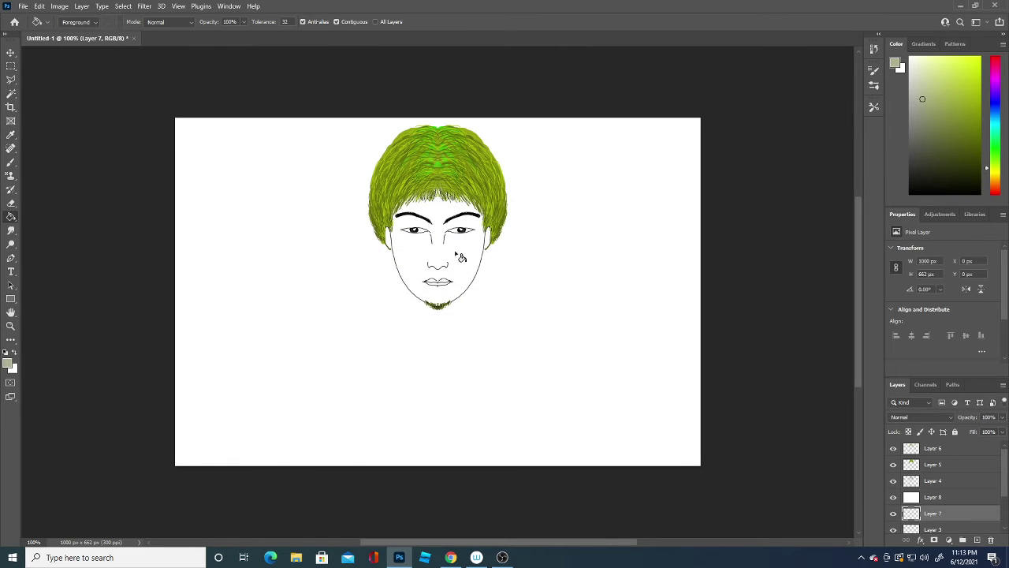
Step: Bucket-fill Layer 8 below the chin, exposing sage collar lines
click(938, 497)
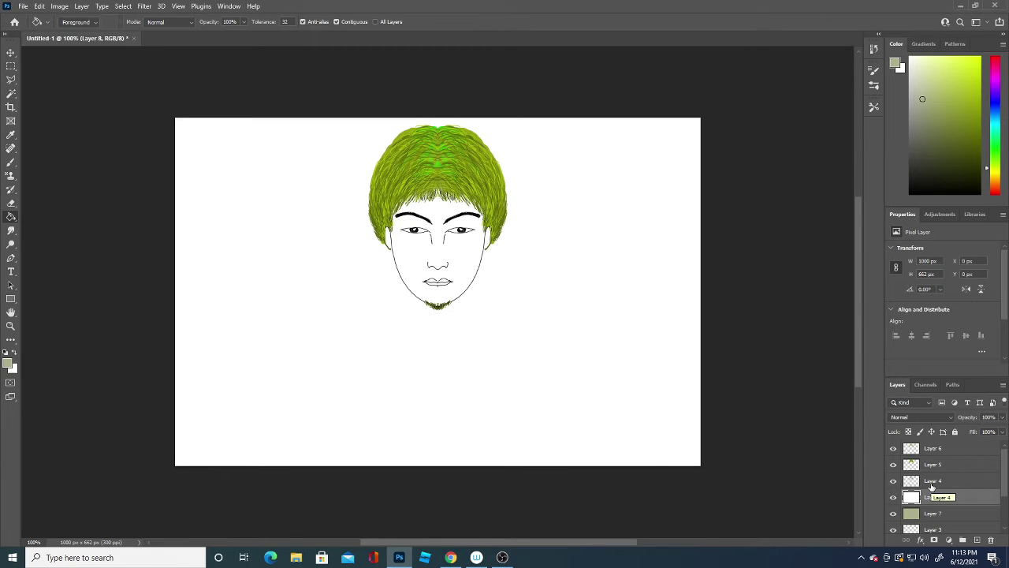
click(469, 365)
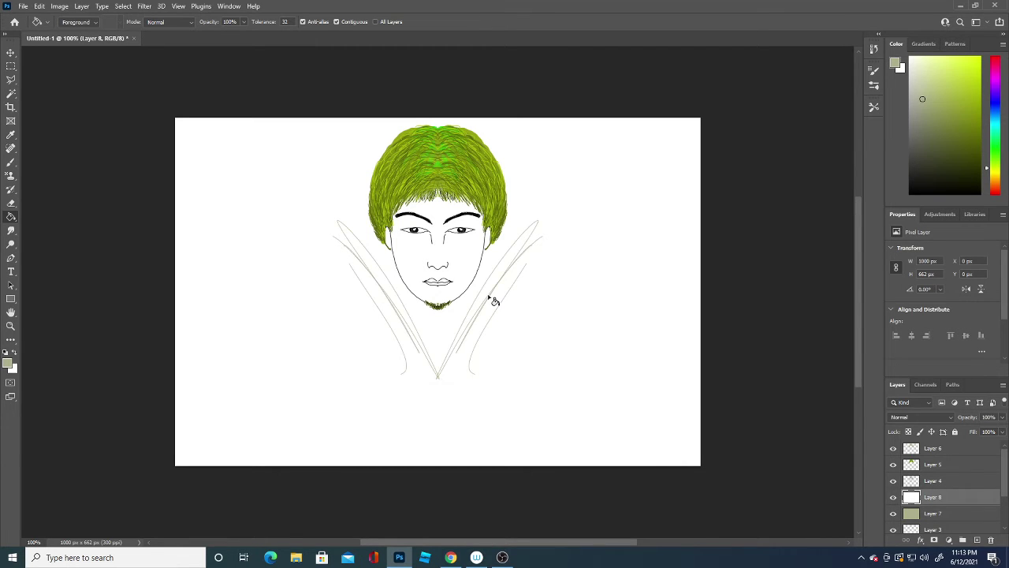
click(11, 203)
Step: Enlarge the eraser to 81 px and erase white below the face, along the hair edge and near the eyes
click(76, 23)
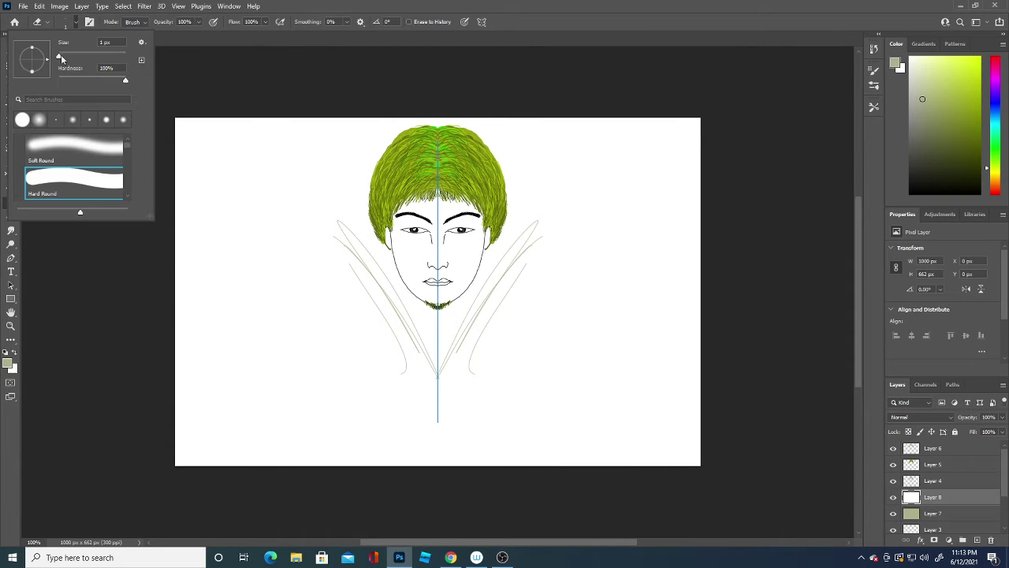
drag(59, 56, 76, 55)
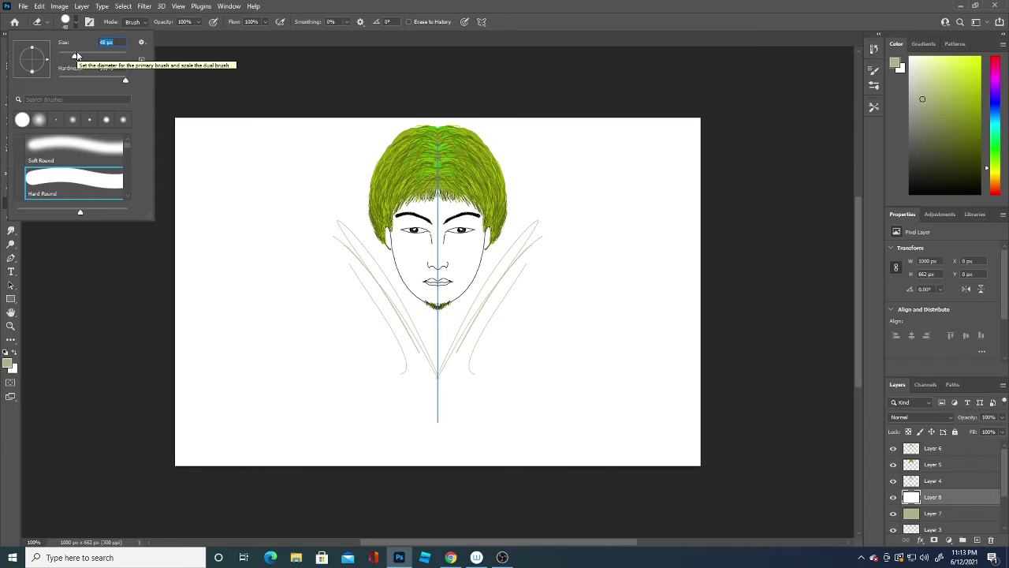
drag(76, 55, 86, 57)
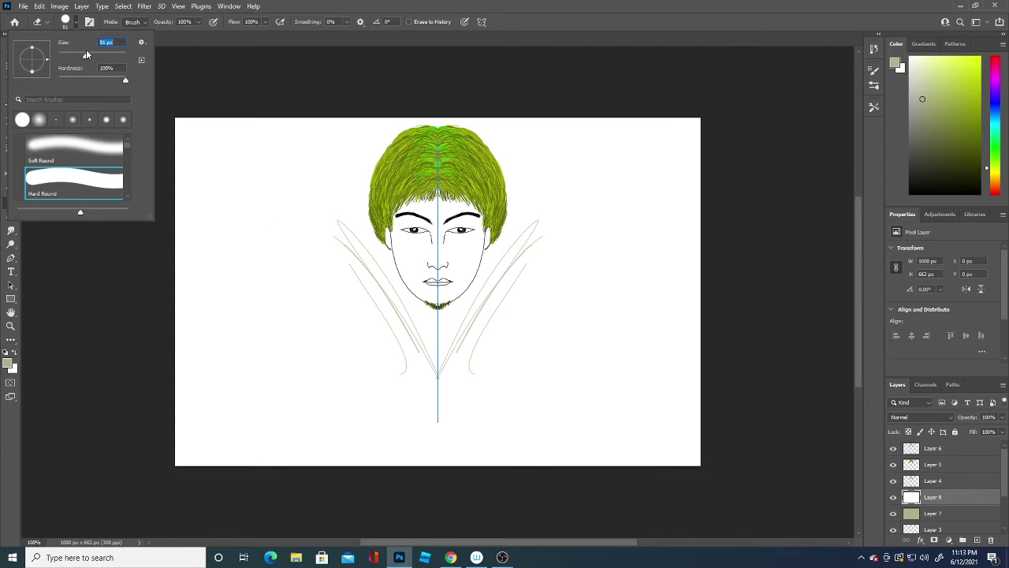
mouse_move(394, 410)
mouse_down()
mouse_move(463, 293)
mouse_move(383, 372)
mouse_move(570, 263)
mouse_move(544, 280)
mouse_move(354, 266)
mouse_move(478, 261)
mouse_move(478, 407)
mouse_move(505, 329)
mouse_move(472, 328)
mouse_move(453, 434)
mouse_move(394, 466)
mouse_move(516, 428)
mouse_move(518, 471)
mouse_move(660, 228)
mouse_move(615, 228)
mouse_move(543, 264)
mouse_move(531, 250)
mouse_move(531, 220)
mouse_move(523, 243)
mouse_move(516, 235)
mouse_move(531, 208)
mouse_move(529, 171)
mouse_move(515, 157)
mouse_move(540, 126)
mouse_move(413, 110)
mouse_move(581, 104)
mouse_move(534, 156)
mouse_move(516, 263)
mouse_move(518, 237)
mouse_move(687, 151)
mouse_move(655, 349)
mouse_move(681, 492)
mouse_move(647, 261)
mouse_move(534, 460)
mouse_move(662, 400)
mouse_move(468, 422)
mouse_move(203, 478)
mouse_up()
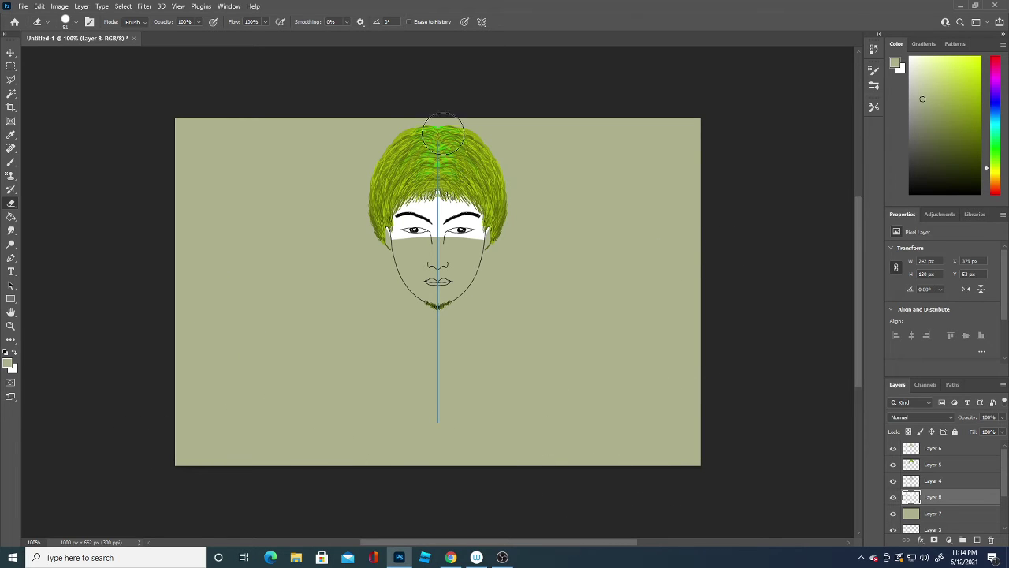
mouse_move(442, 142)
mouse_down()
mouse_move(445, 180)
mouse_move(430, 202)
mouse_move(394, 203)
mouse_move(376, 218)
mouse_up()
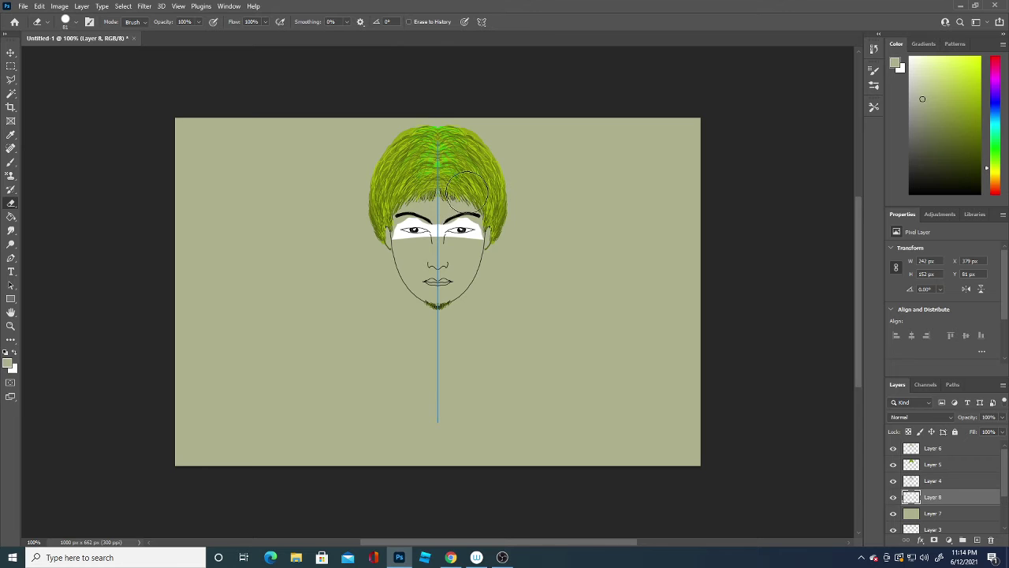
mouse_move(480, 244)
mouse_down()
mouse_move(479, 256)
mouse_move(494, 240)
mouse_up()
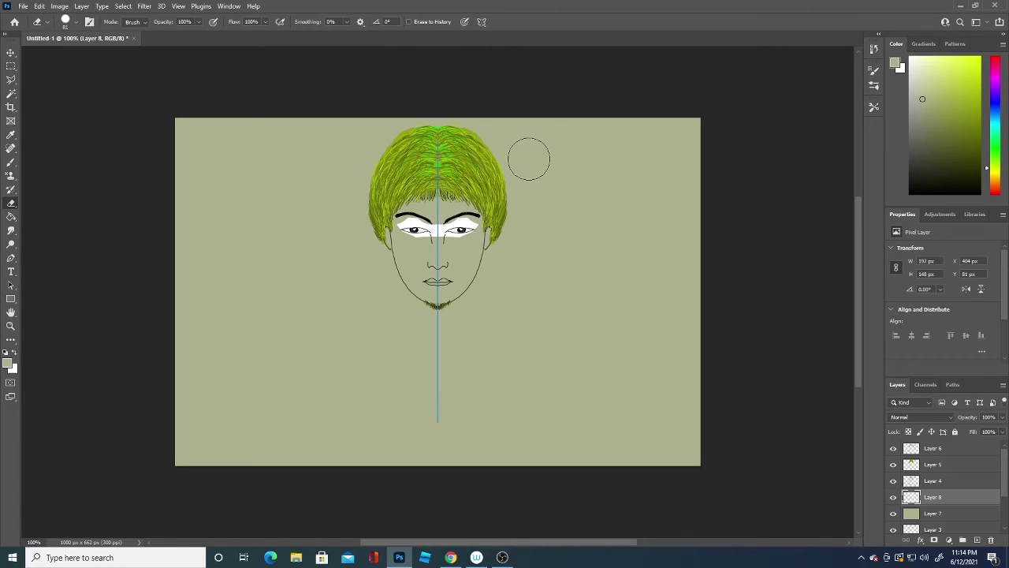
Step: With a 4 px eraser, clear the white between and above the eyes
click(76, 22)
drag(79, 53, 60, 53)
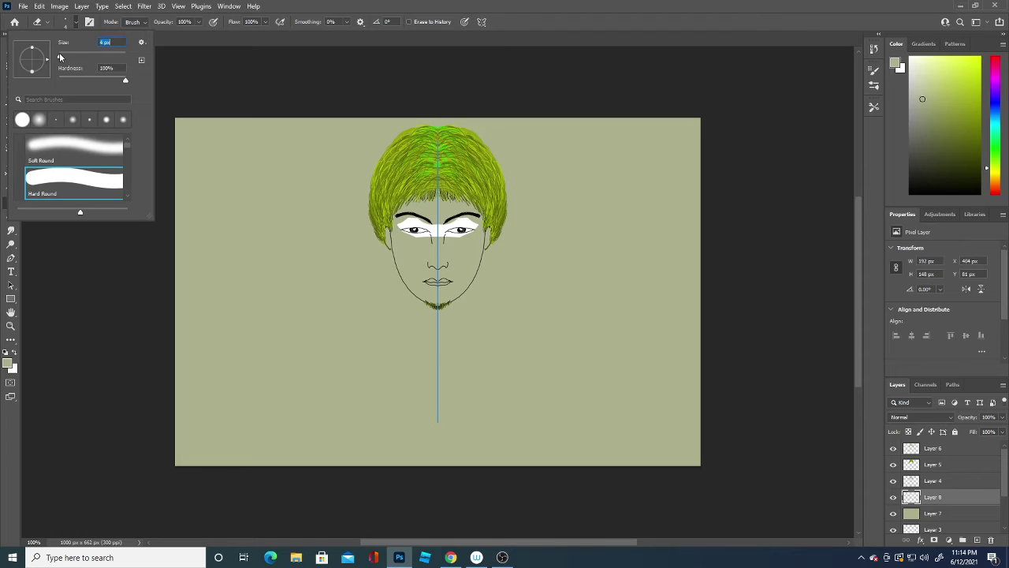
key(Return)
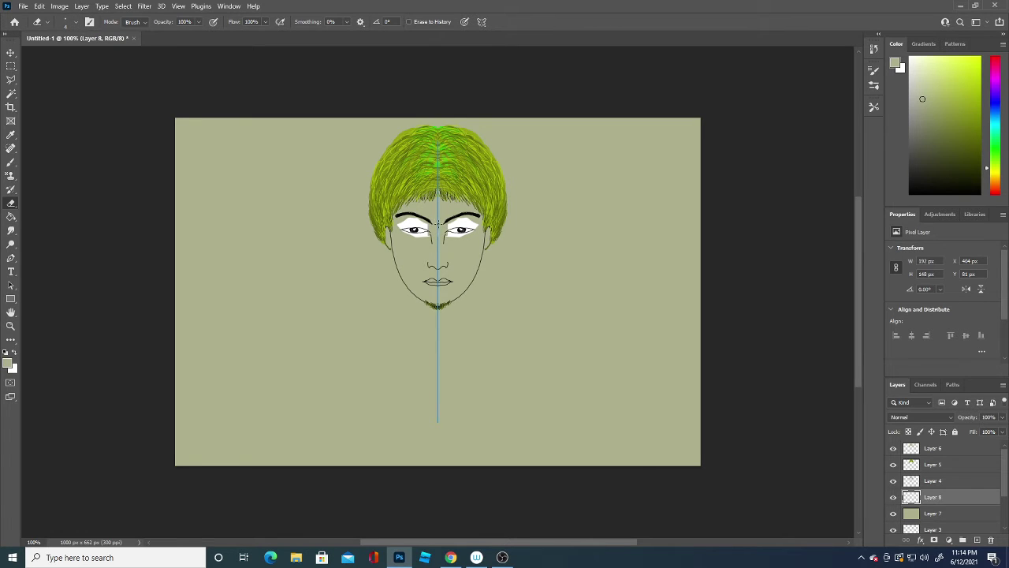
drag(438, 224, 438, 241)
drag(462, 223, 471, 223)
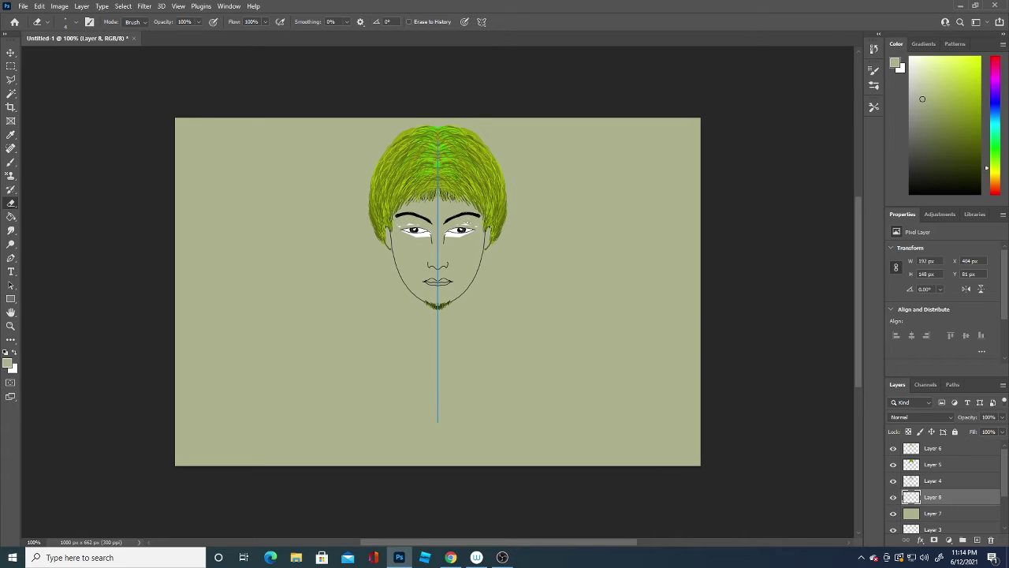
click(458, 223)
Step: Reset the foreground colour to black and check the eraser size
key(i)
click(473, 230)
click(469, 232)
click(76, 24)
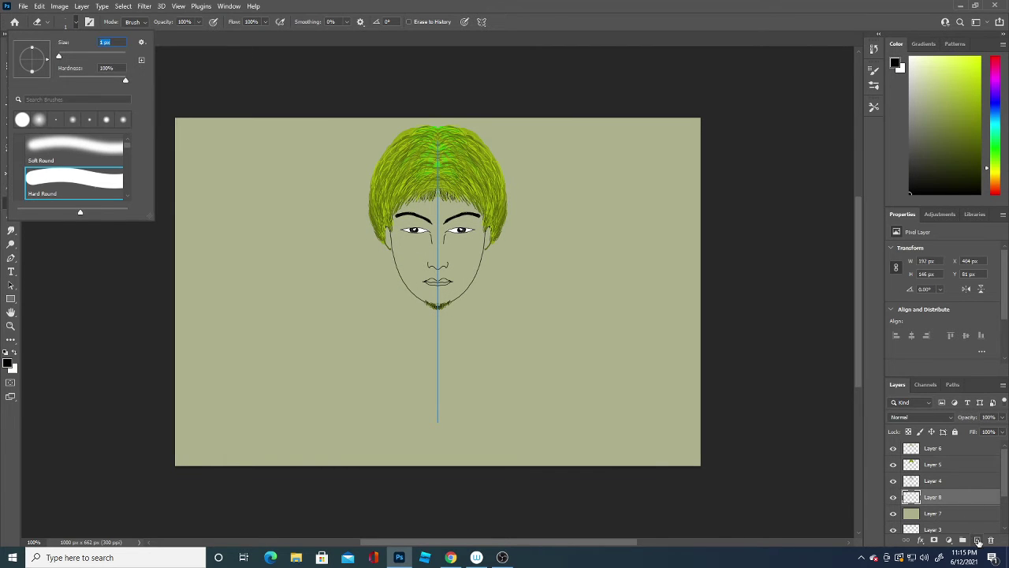
Step: Add Layer 9 above Layer 8 and Layer 10 at the top above Layer 6
click(977, 540)
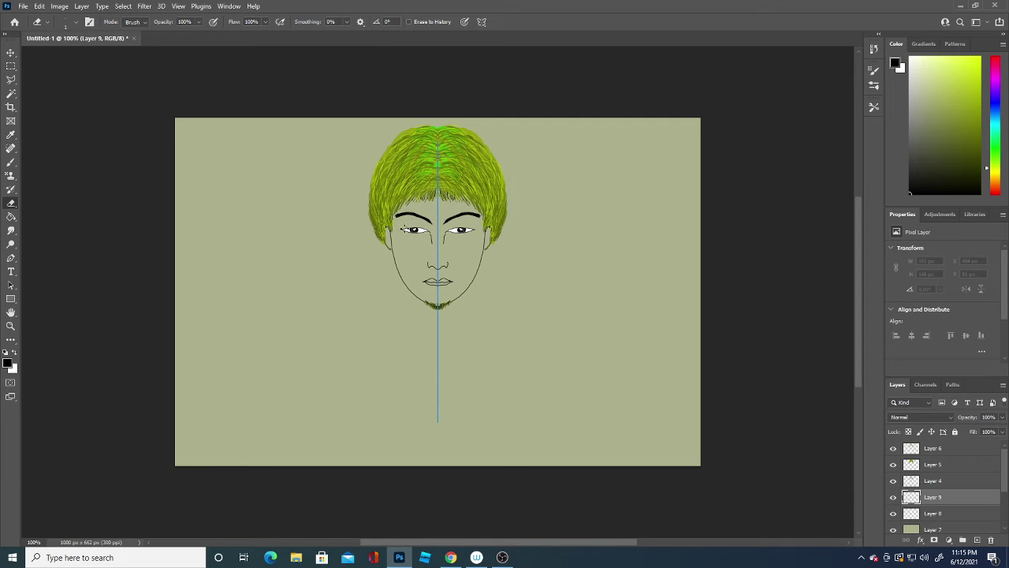
click(972, 457)
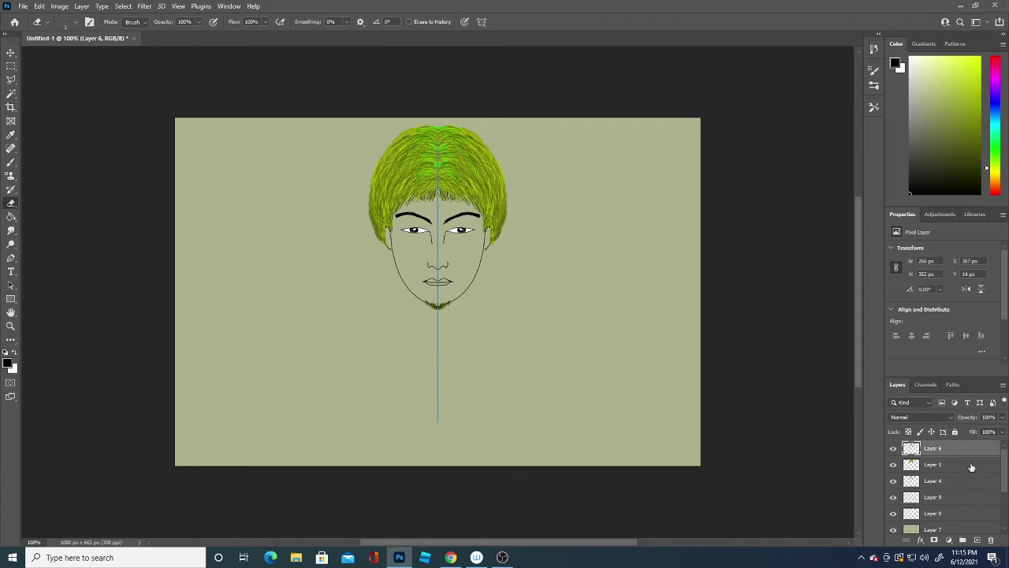
click(977, 540)
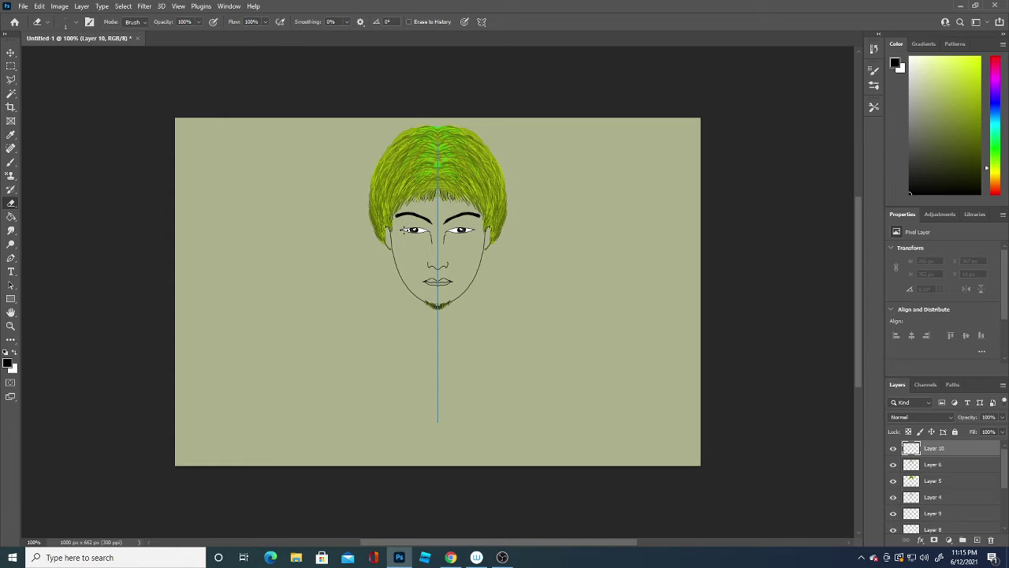
Step: Dab black pupil marks into the left eye on Layer 10 with the Brush
click(402, 225)
click(407, 227)
click(404, 230)
click(408, 231)
click(8, 362)
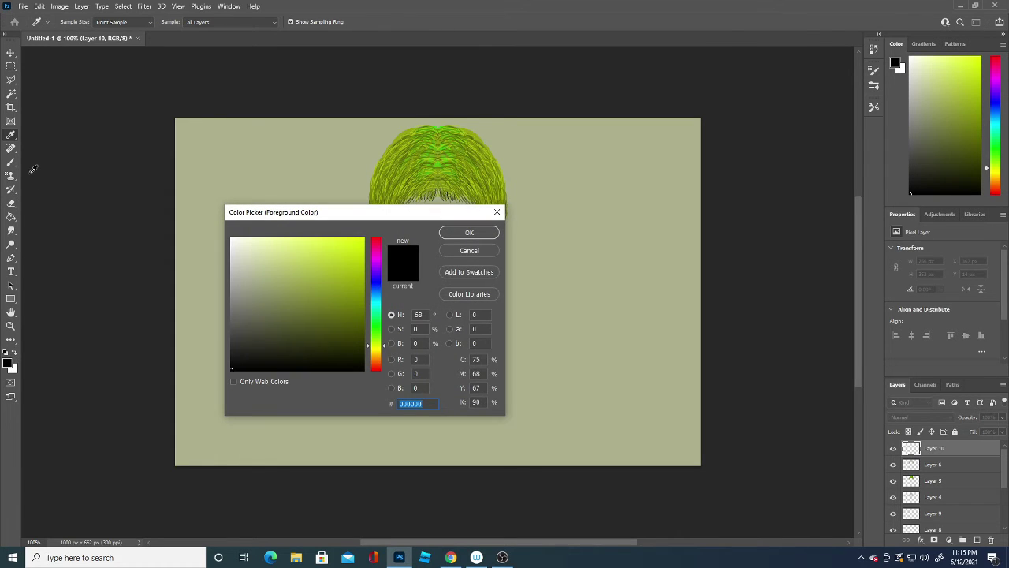
click(481, 234)
click(11, 162)
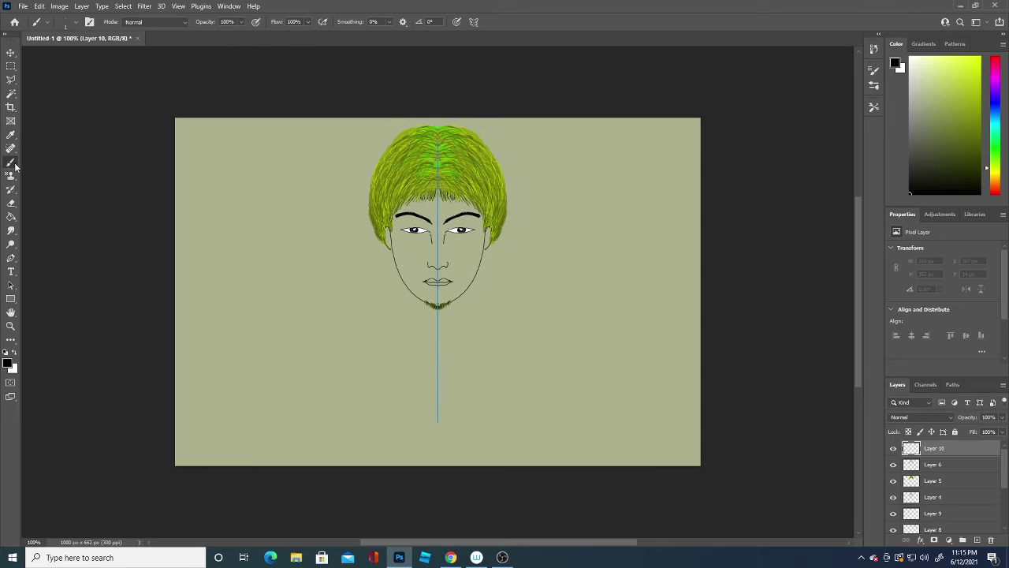
click(404, 227)
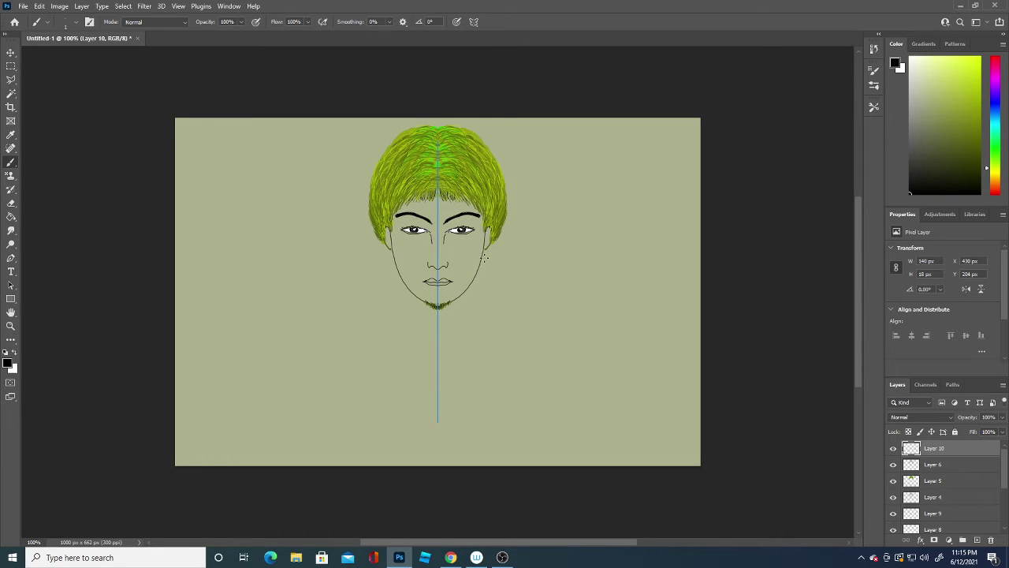
Step: Draw mirrored neck lines down from the jaw, redrawing until they sit right
drag(485, 257, 483, 276)
key(ctrl+z)
drag(479, 266, 482, 309)
key(ctrl+z)
drag(478, 267, 484, 320)
key(ctrl+z)
drag(476, 290, 485, 319)
key(ctrl+z)
drag(475, 275, 475, 323)
key(ctrl+z)
key(ctrl+z)
drag(474, 284, 480, 313)
key(ctrl+z)
key(ctrl+z)
drag(409, 298, 407, 320)
Step: Draw the double collar curve and mirrored shoulder and arm outlines, then select Layer 7
drag(401, 322, 438, 355)
drag(403, 319, 432, 362)
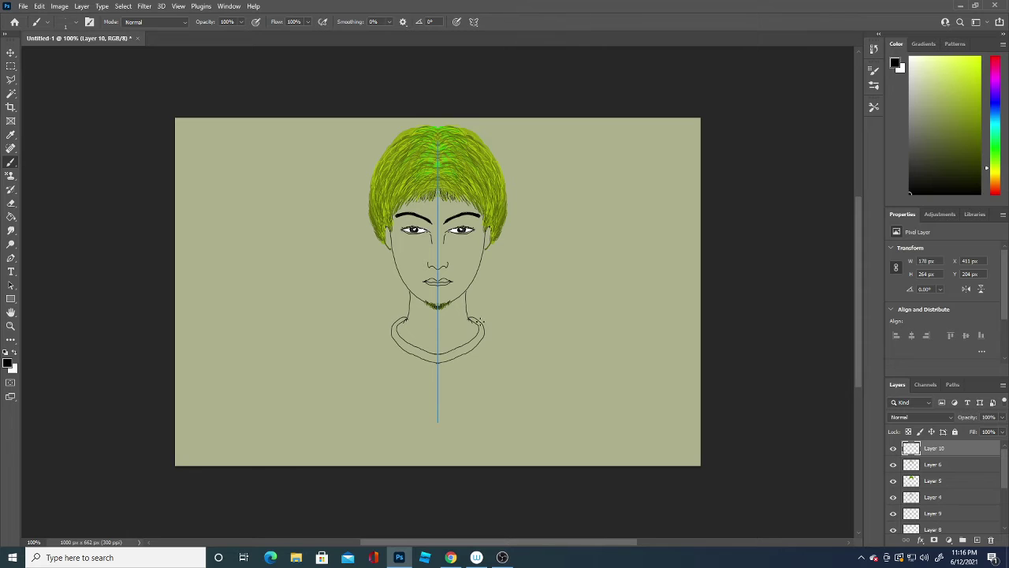
mouse_move(482, 317)
mouse_down()
mouse_move(515, 330)
mouse_move(541, 376)
mouse_up()
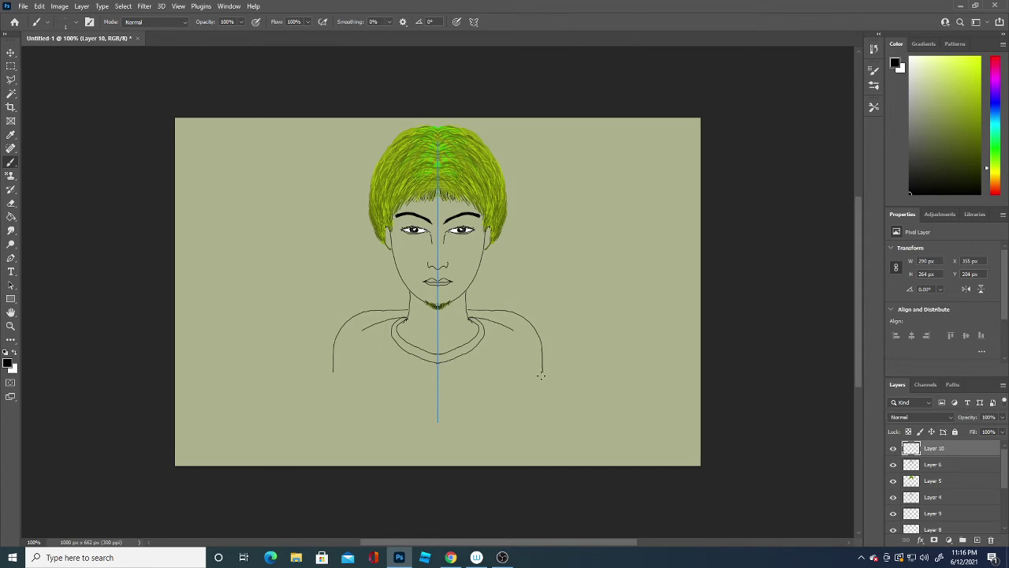
mouse_move(511, 331)
mouse_down()
mouse_move(542, 394)
mouse_move(527, 450)
mouse_up()
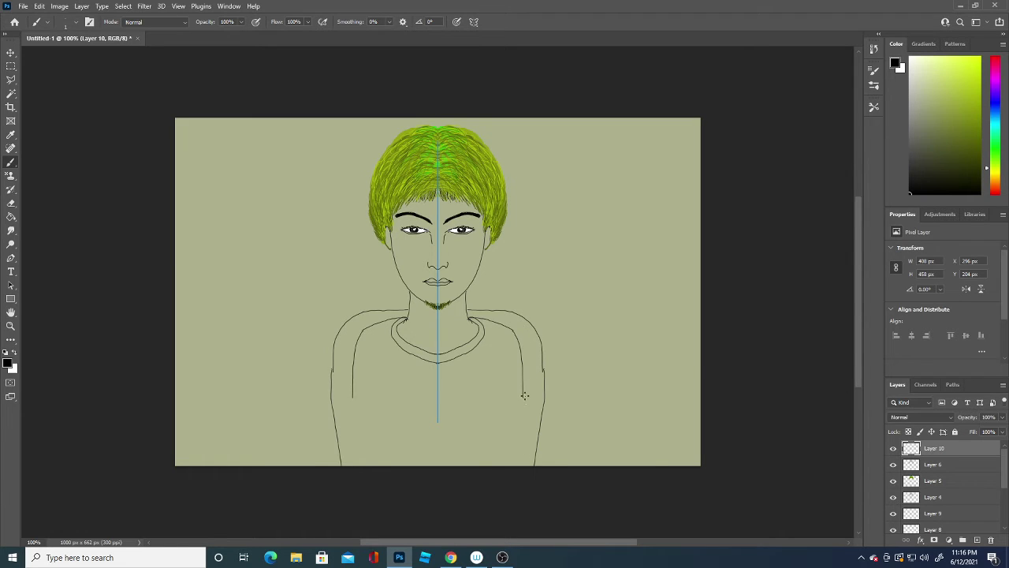
drag(525, 395, 518, 465)
mouse_move(528, 321)
mouse_down()
mouse_move(582, 347)
mouse_move(568, 502)
mouse_up()
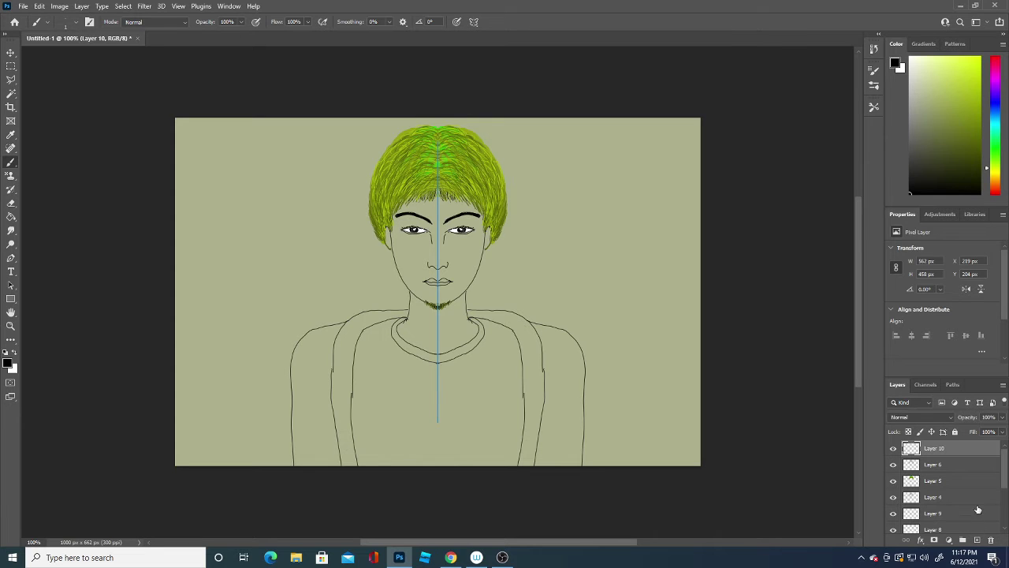
scroll(998, 506, down, 2)
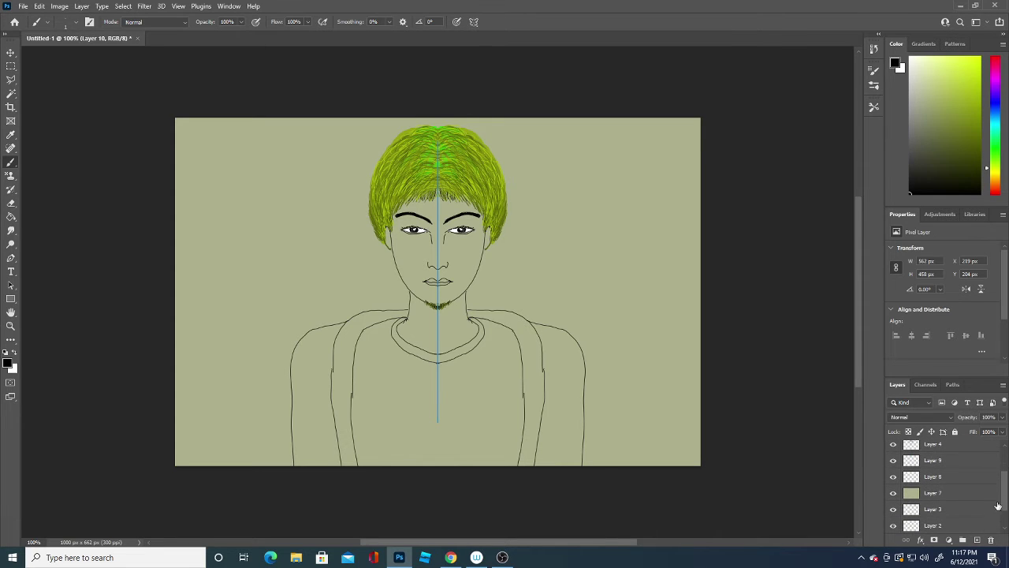
click(966, 495)
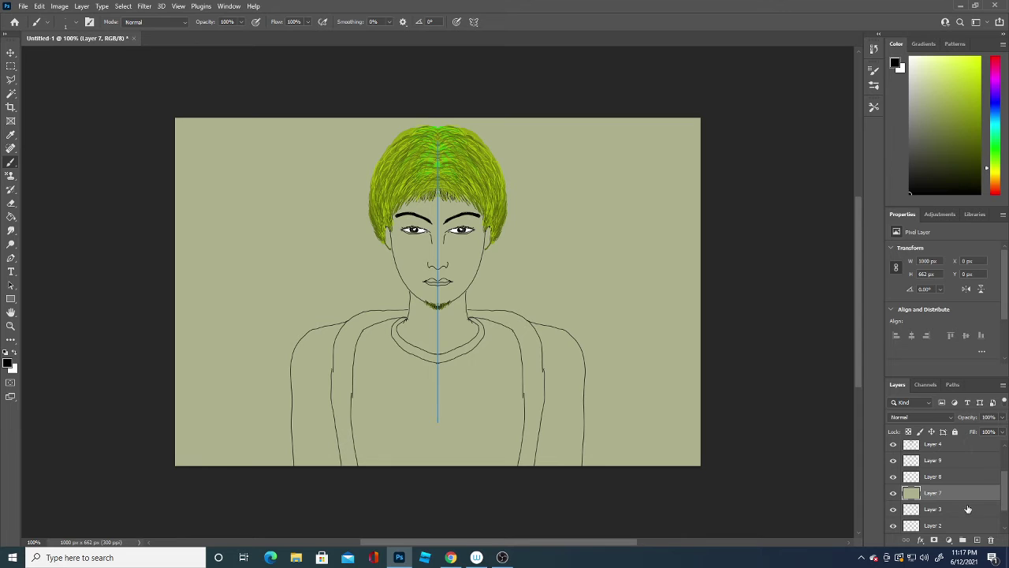
Step: Add a new Layer 11 below Layer 7 and fill it with a darker olive
key(ctrl+shift+alt+n)
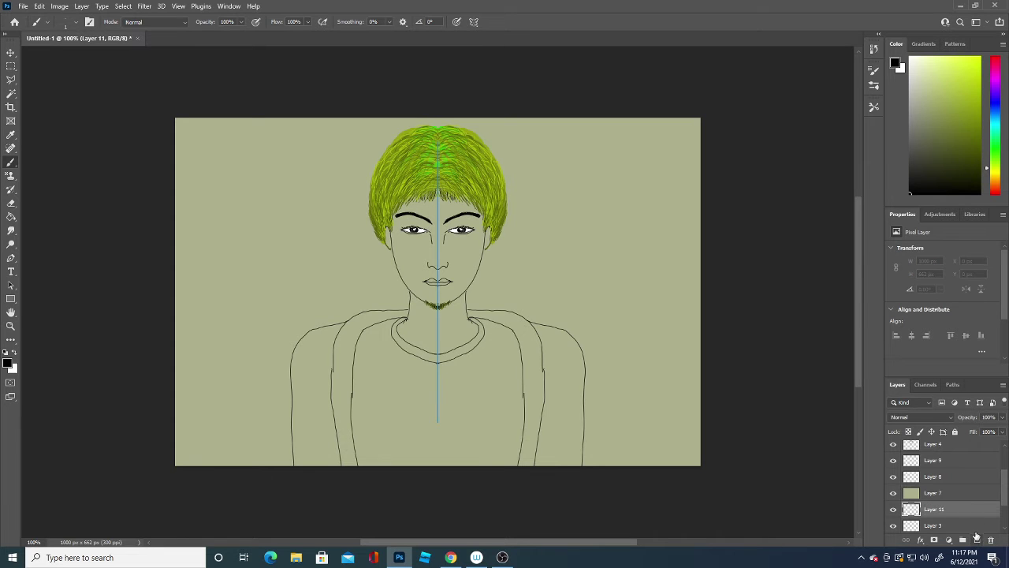
key(i)
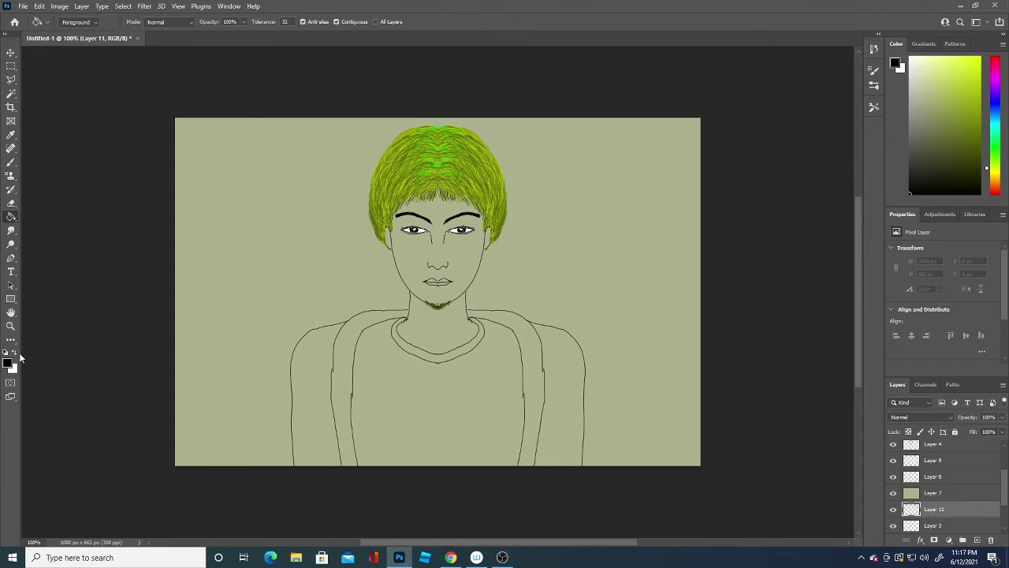
click(8, 364)
click(397, 430)
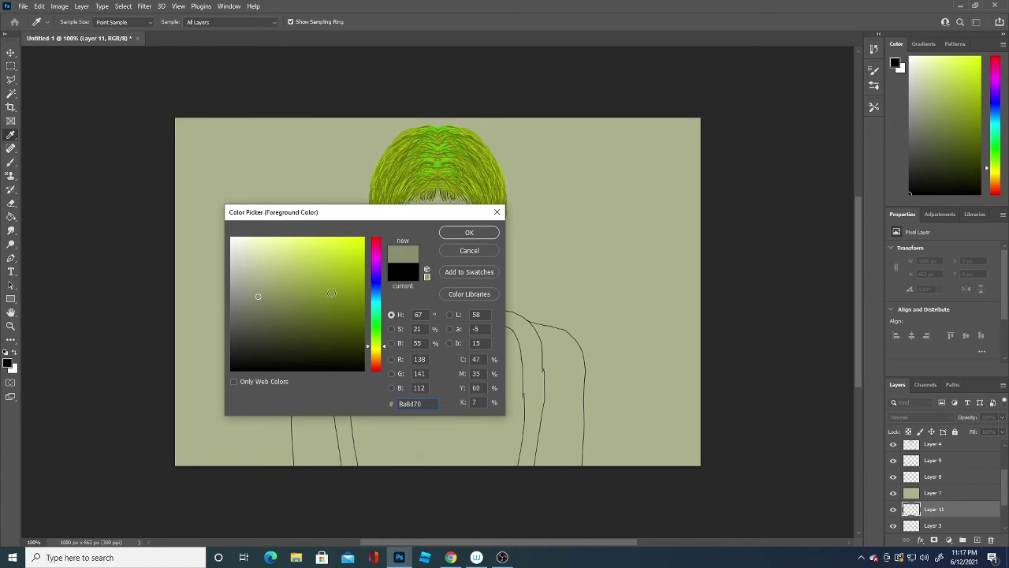
click(263, 306)
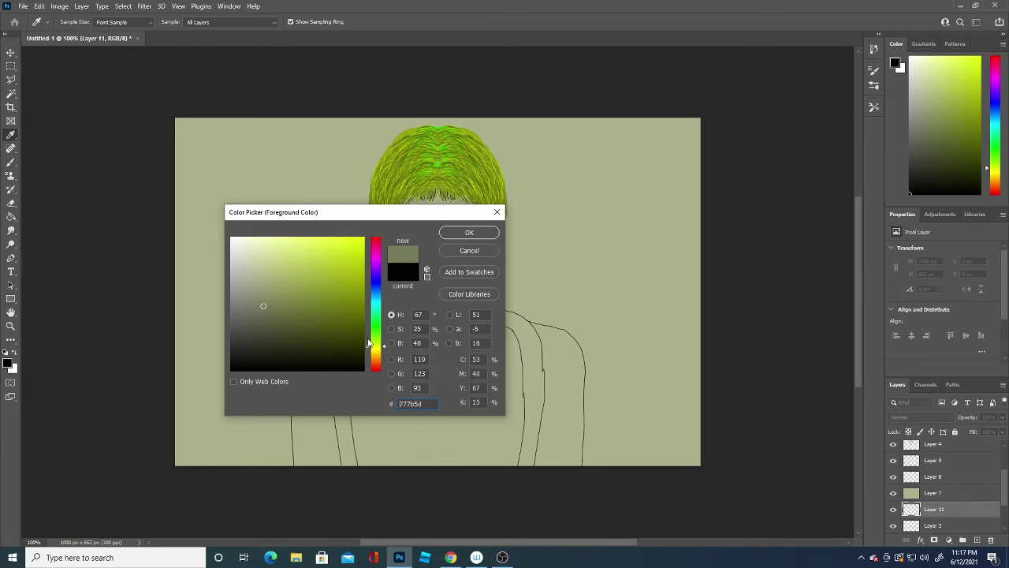
click(413, 437)
click(266, 305)
click(276, 319)
click(473, 234)
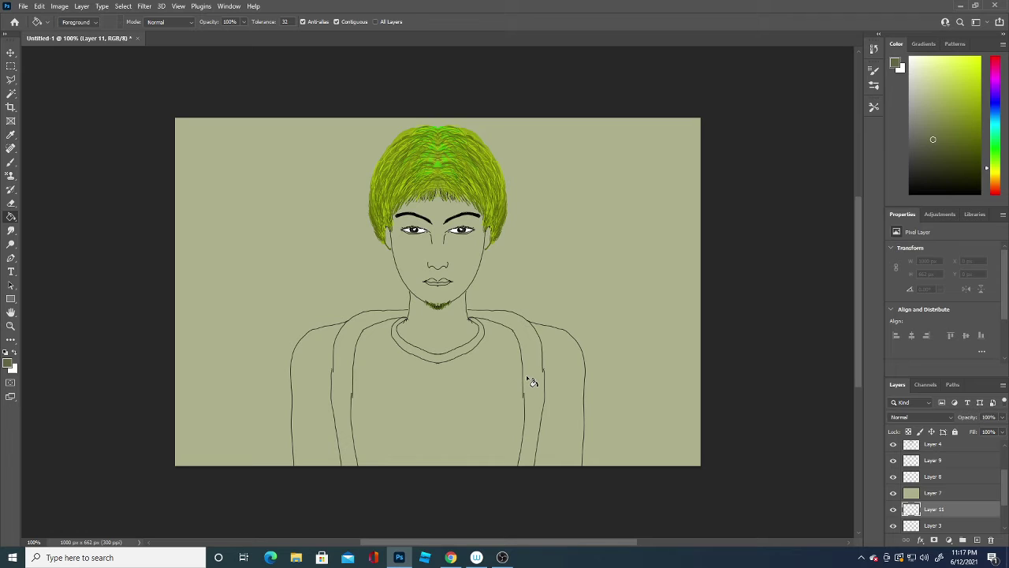
click(476, 403)
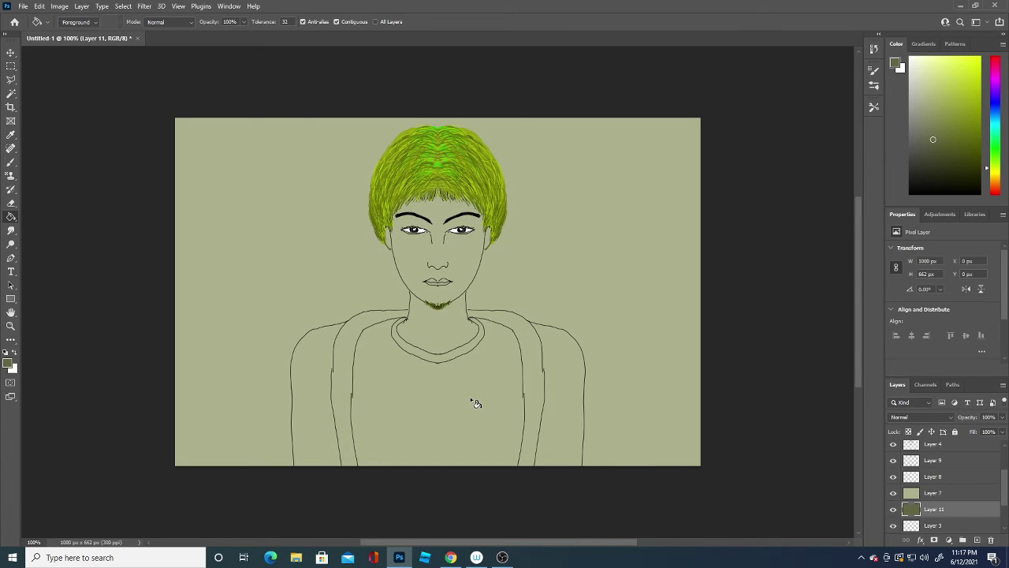
Step: Add Layer 12 above Layer 3 and fill it with dark olive
click(949, 524)
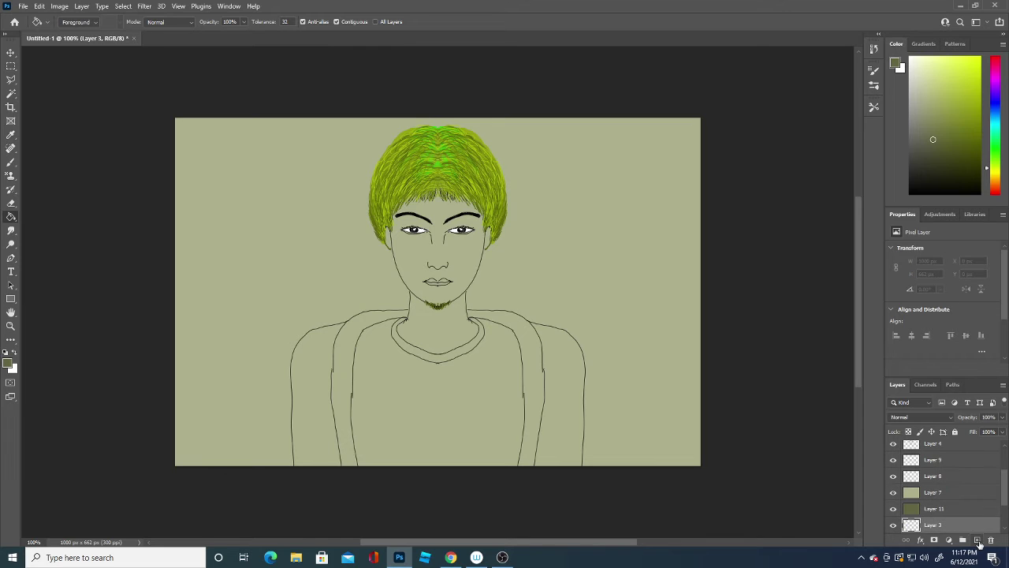
click(976, 541)
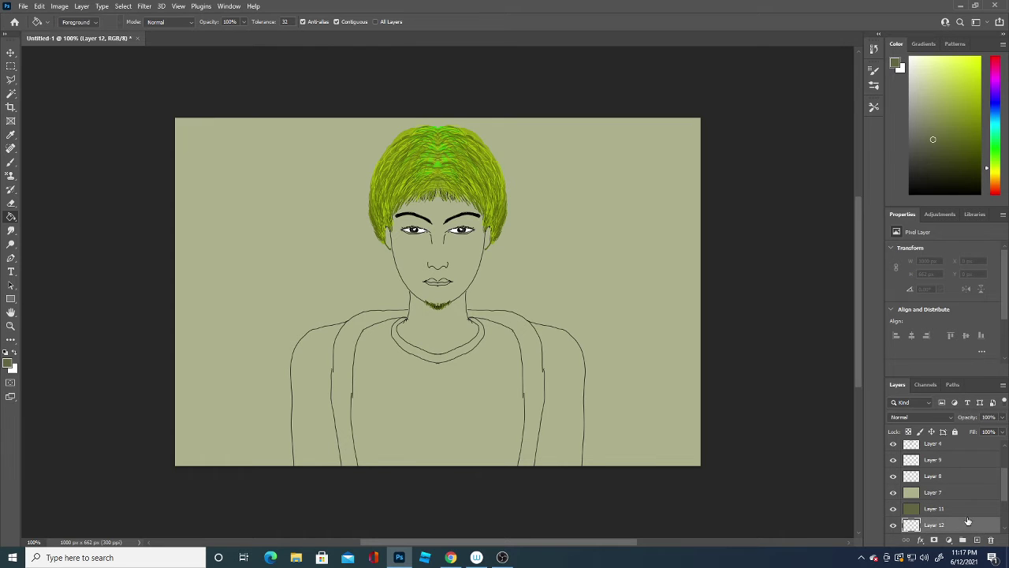
click(8, 363)
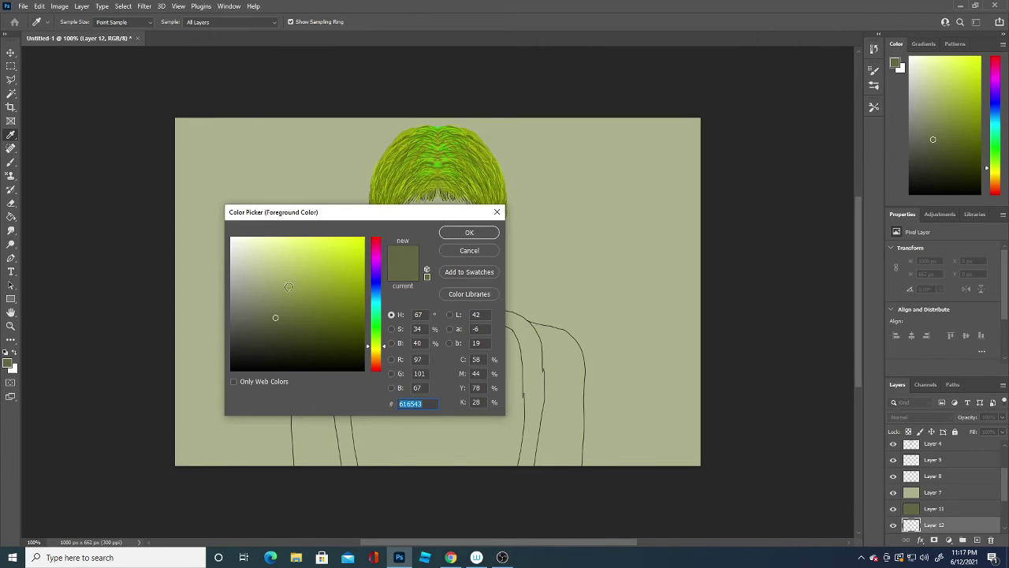
click(288, 337)
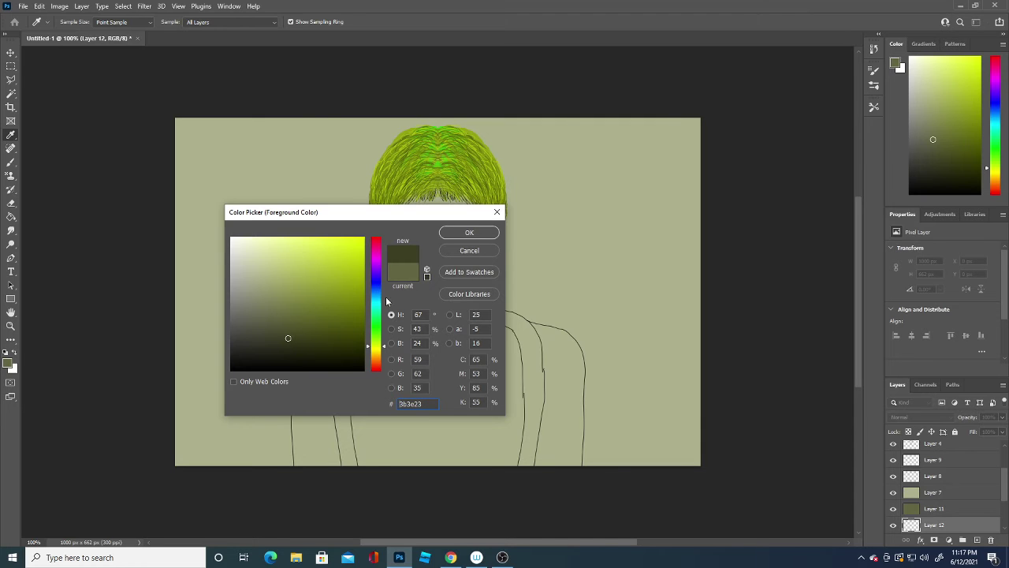
click(469, 233)
key(g)
click(633, 402)
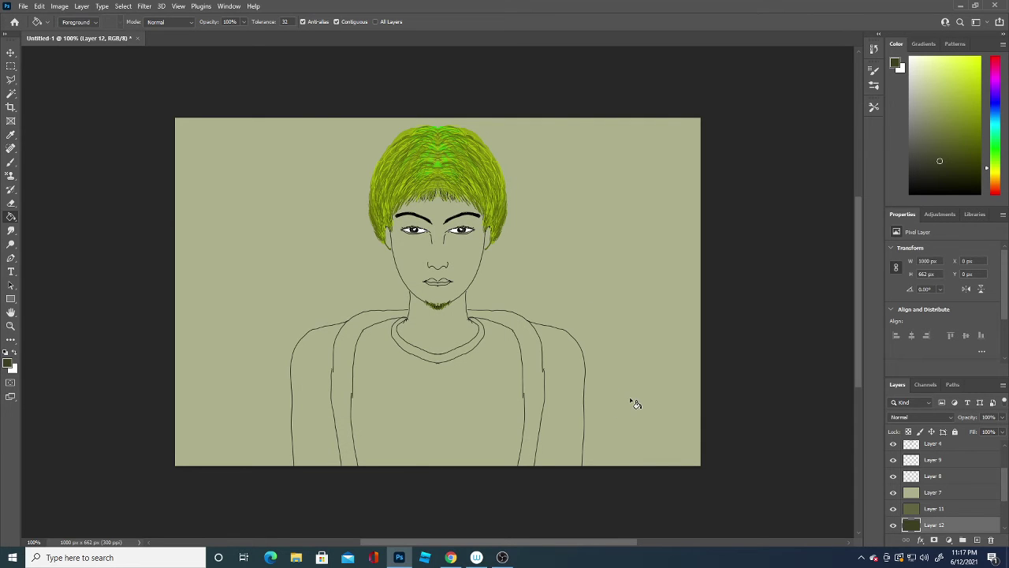
Step: Create Layer 13 filled with olive green, then reselect Layer 11
click(946, 509)
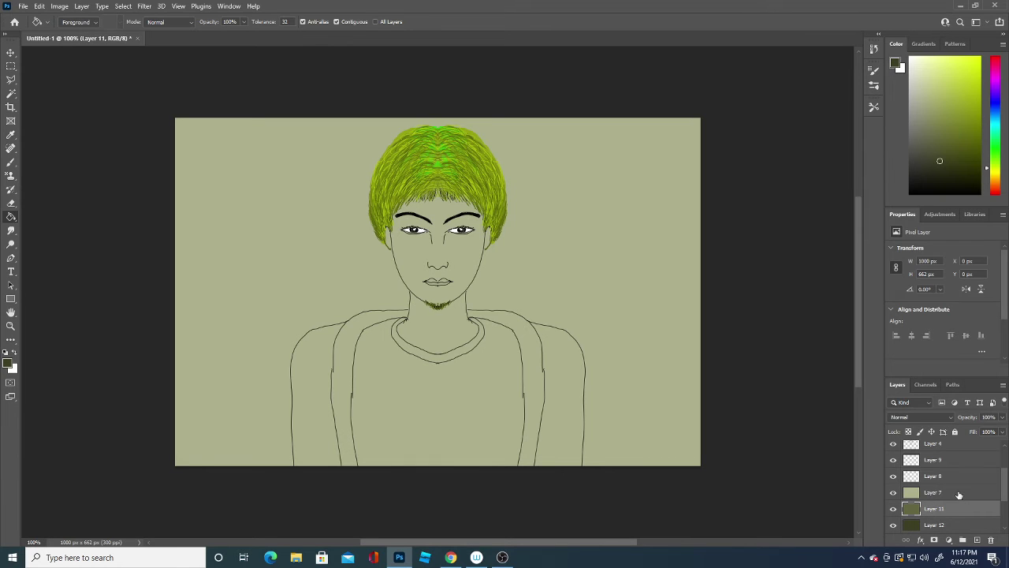
click(942, 524)
drag(1004, 495, 1004, 511)
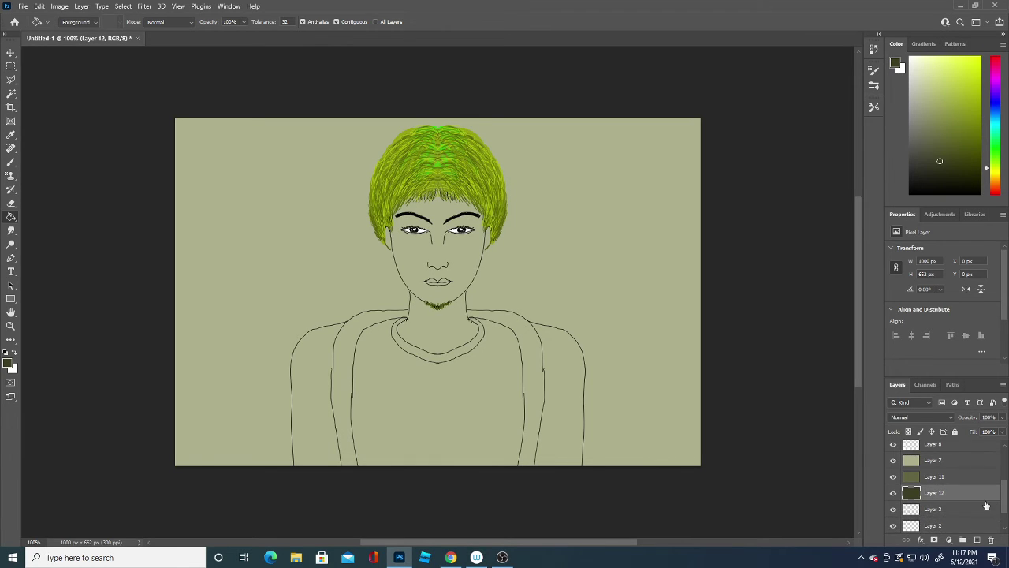
click(977, 539)
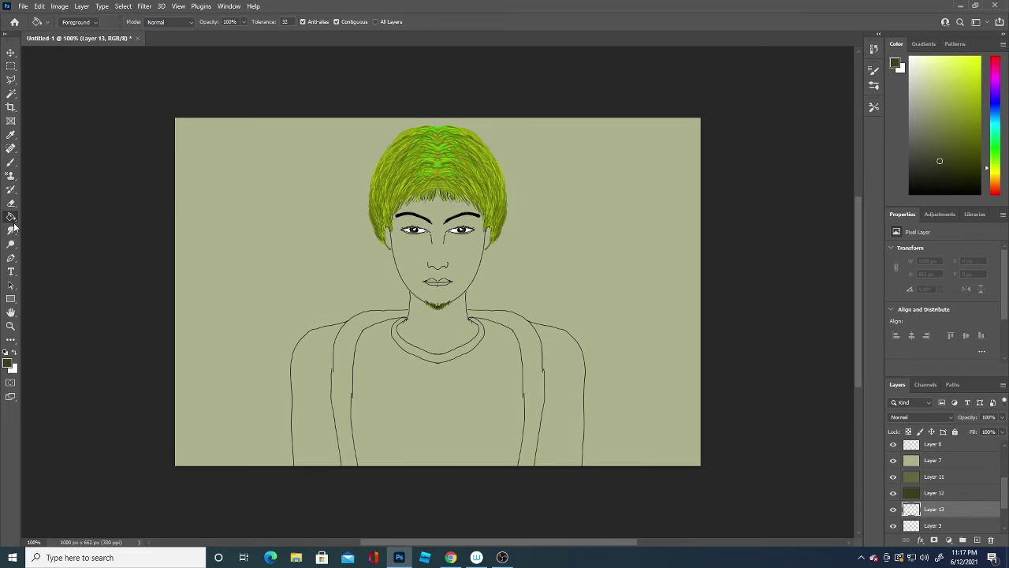
click(7, 363)
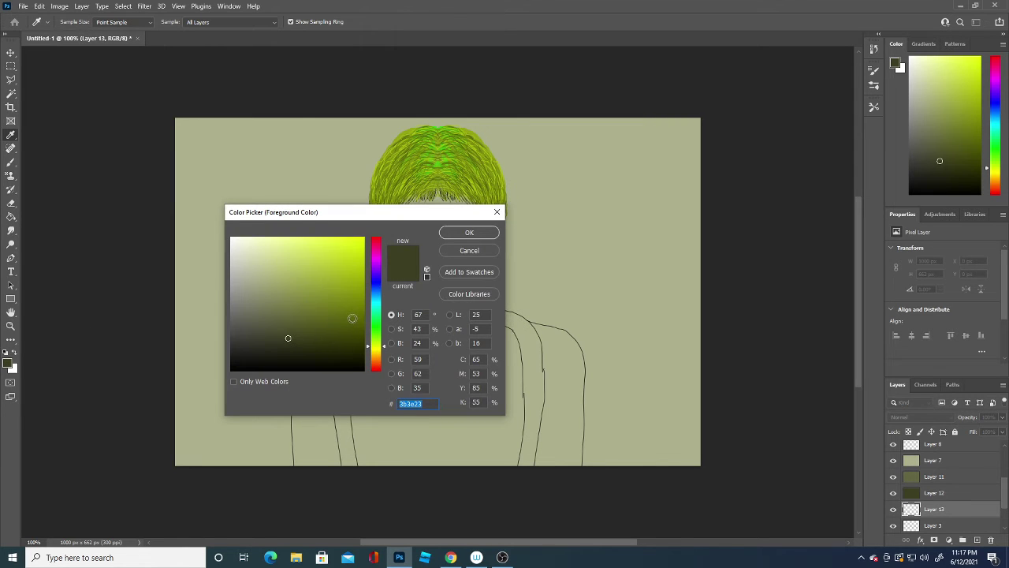
click(469, 232)
click(654, 329)
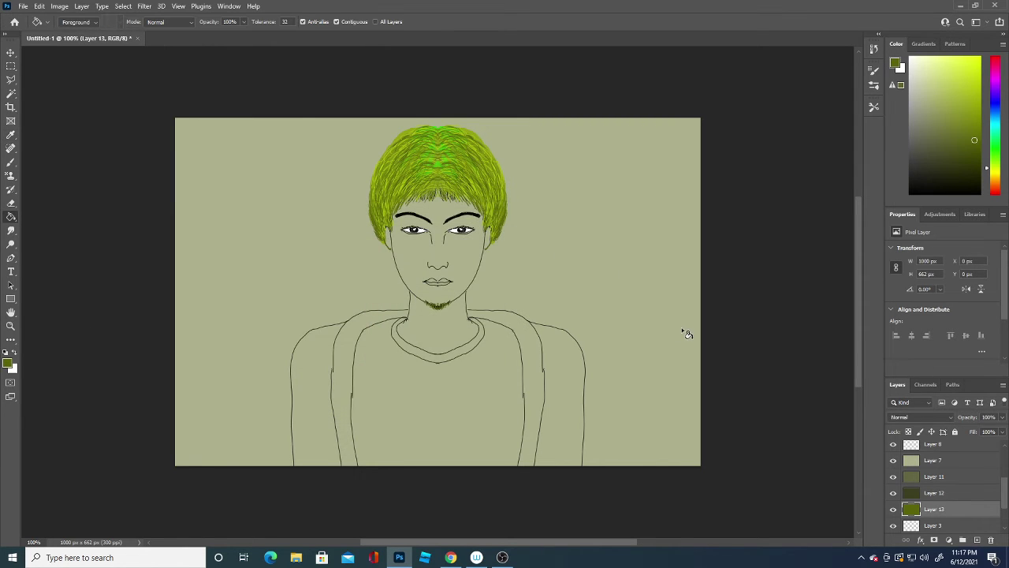
click(944, 477)
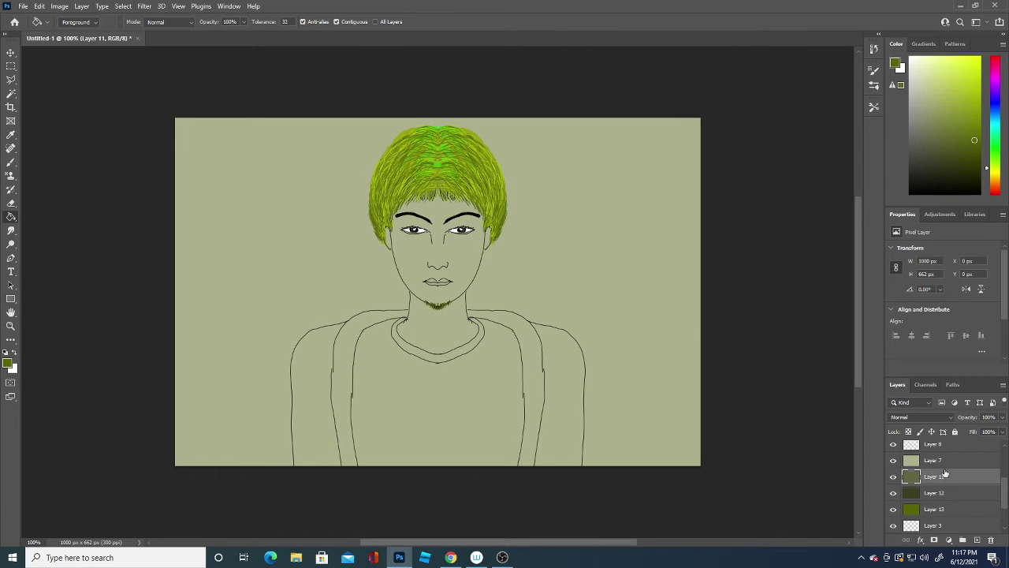
click(20, 201)
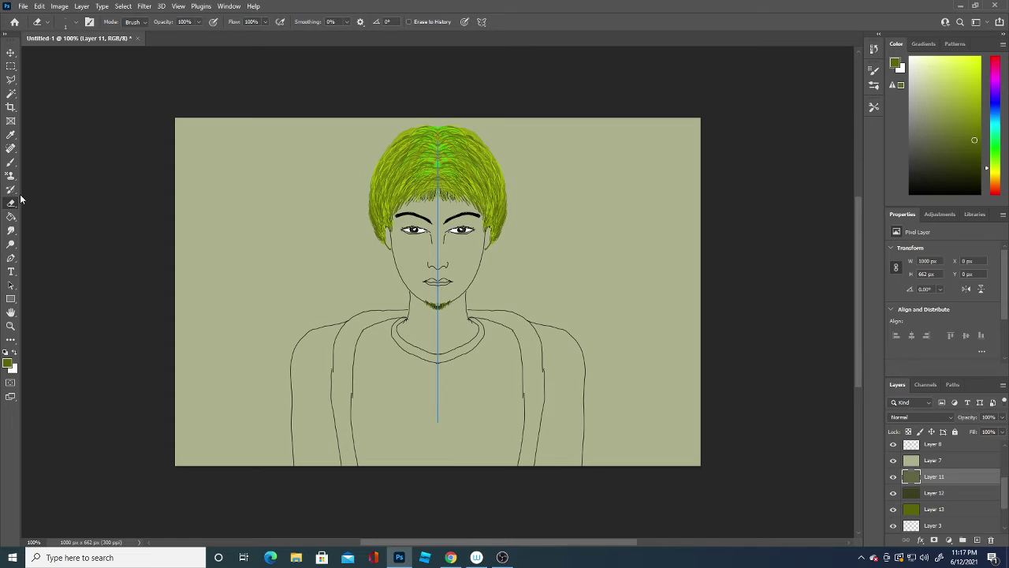
Step: Erase the sage on Layer 7 over the chest with a 34 px symmetric eraser
click(75, 22)
drag(61, 54, 71, 54)
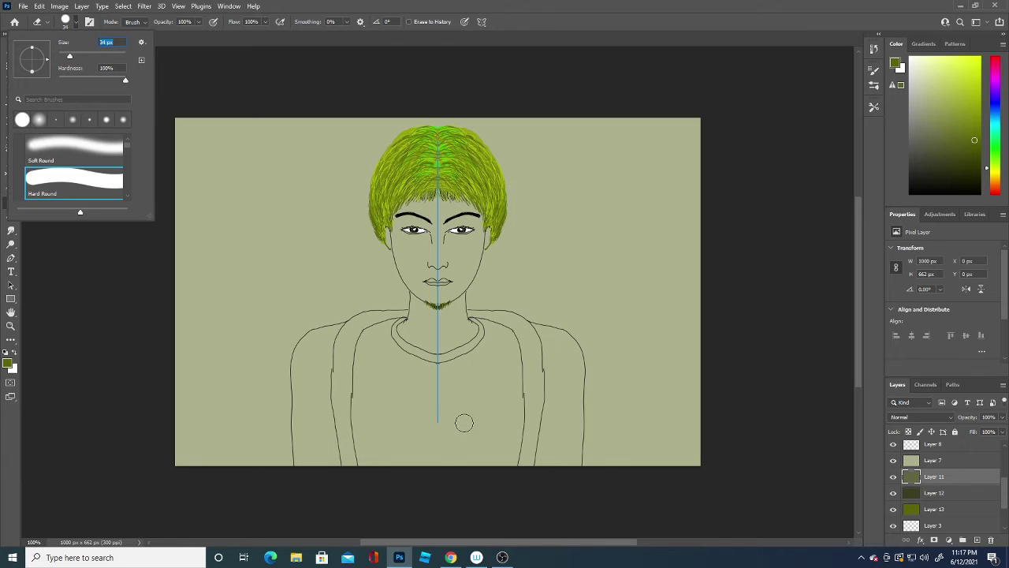
click(451, 448)
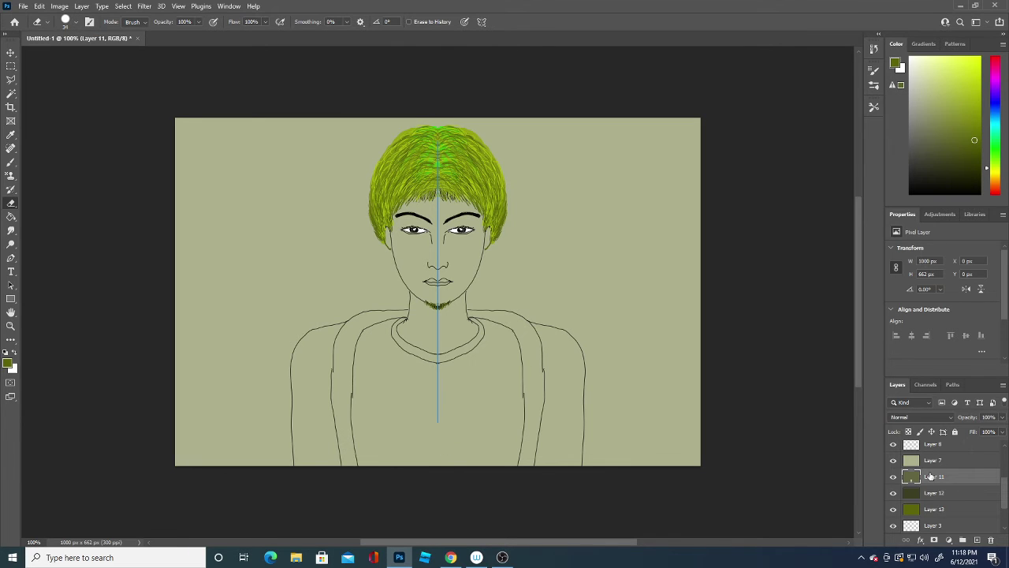
click(950, 461)
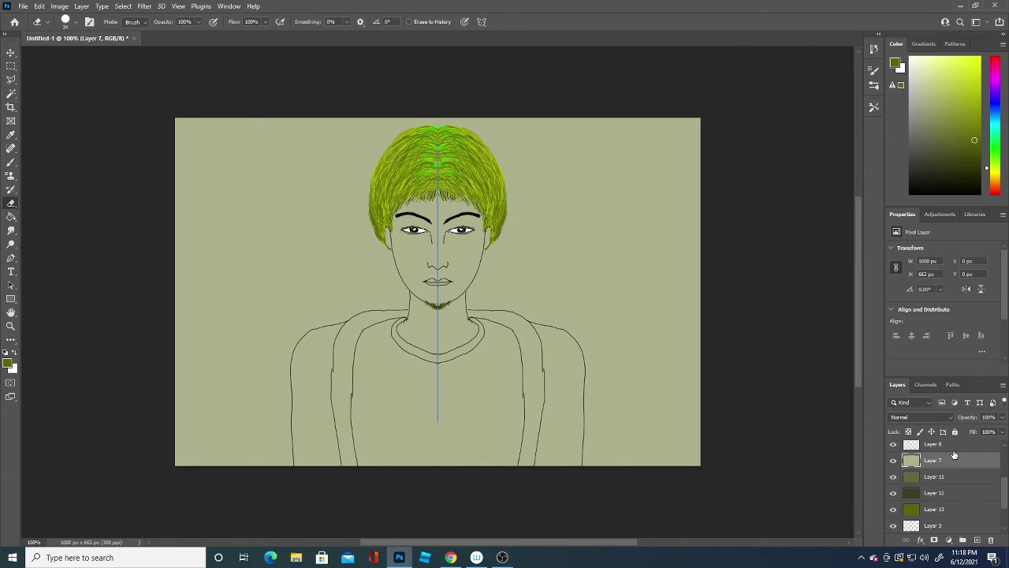
mouse_move(438, 399)
mouse_down()
mouse_move(425, 435)
mouse_move(442, 374)
mouse_move(470, 362)
mouse_move(485, 436)
mouse_move(508, 451)
mouse_move(514, 443)
mouse_move(513, 453)
mouse_move(493, 341)
mouse_up()
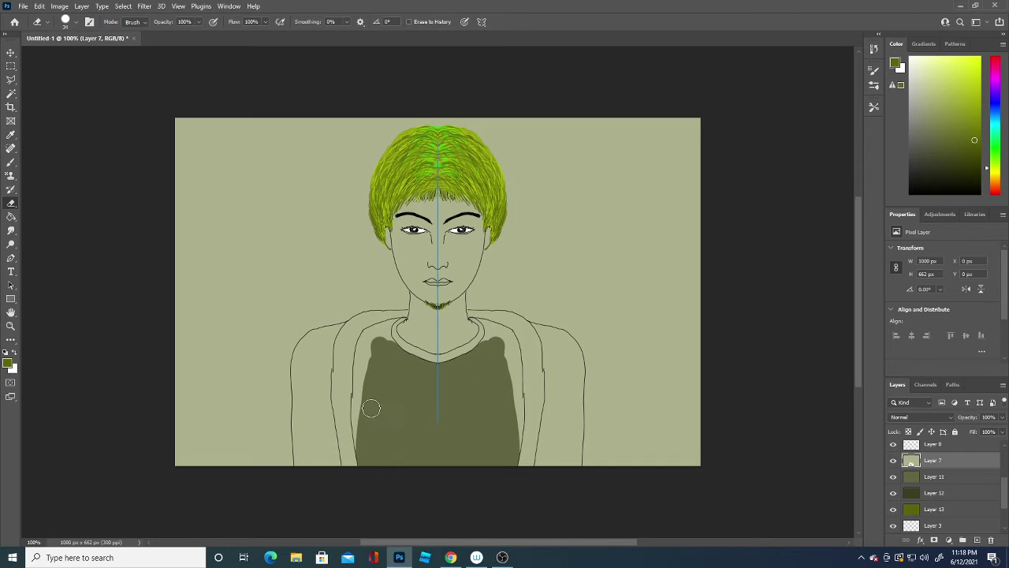
mouse_move(370, 407)
mouse_down()
mouse_move(366, 444)
mouse_move(360, 349)
mouse_move(357, 358)
mouse_move(362, 370)
mouse_move(371, 339)
mouse_up()
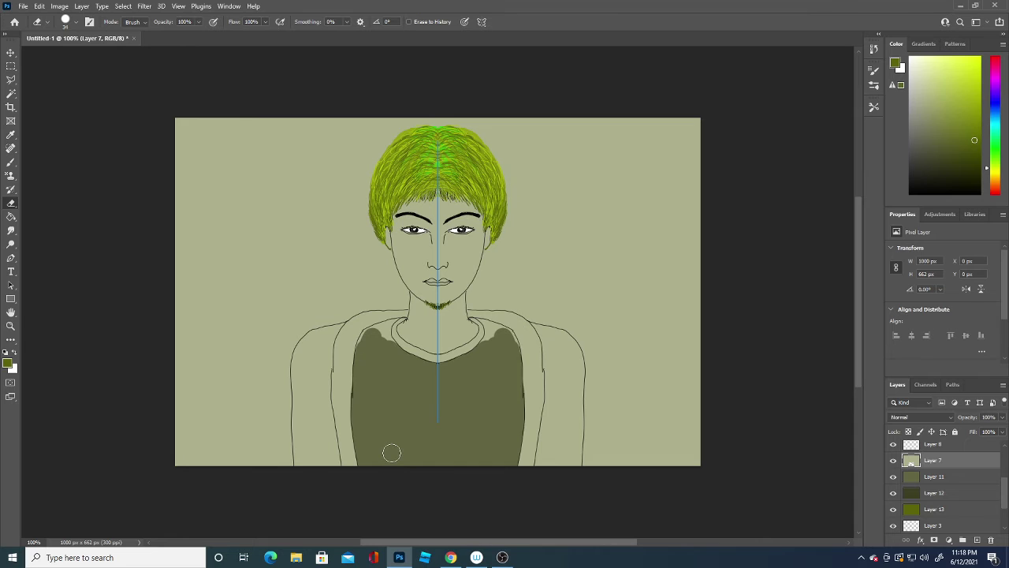
Step: Clean up the shirt edges near both shoulders with a 4 px eraser
click(75, 22)
drag(69, 45, 59, 46)
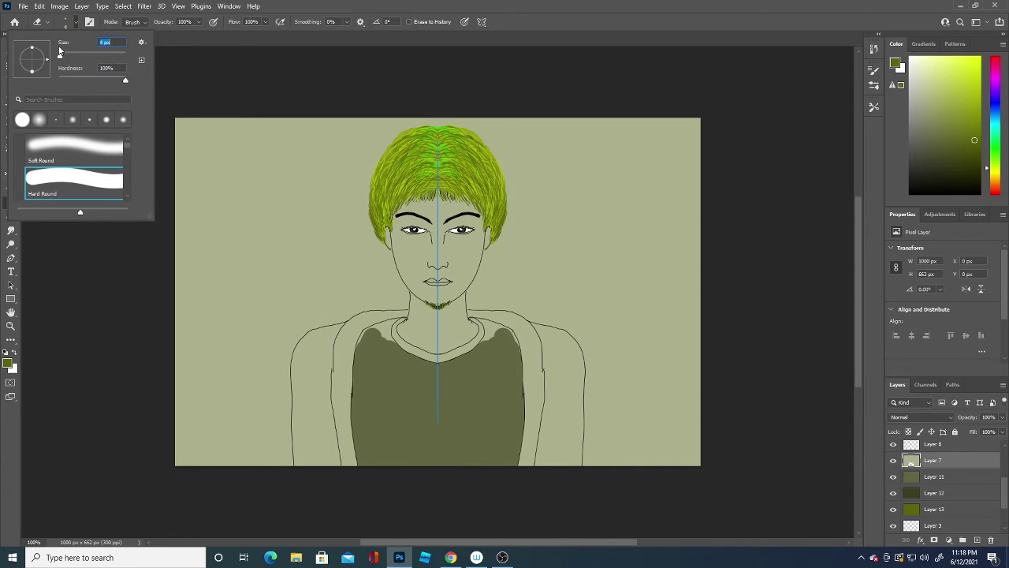
click(371, 339)
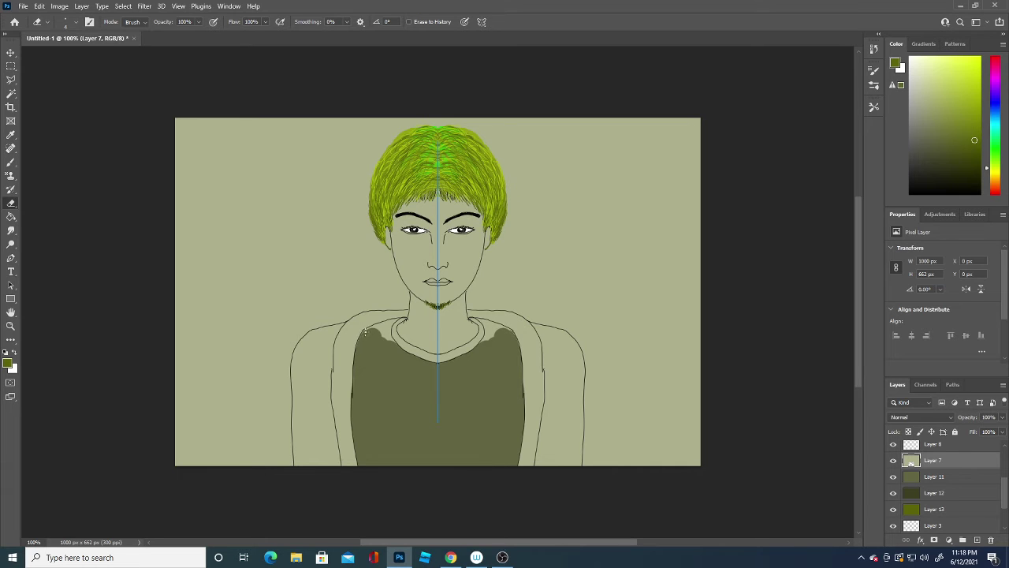
drag(378, 335, 387, 340)
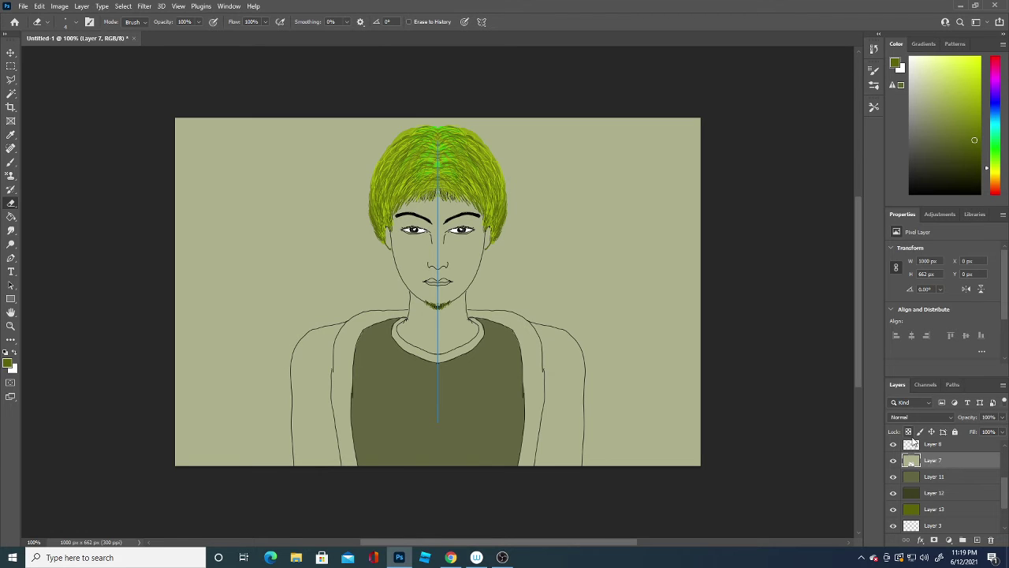
Step: Toggle Layer 11's visibility off and on to check the shirt, then reselect Layer 7
click(893, 477)
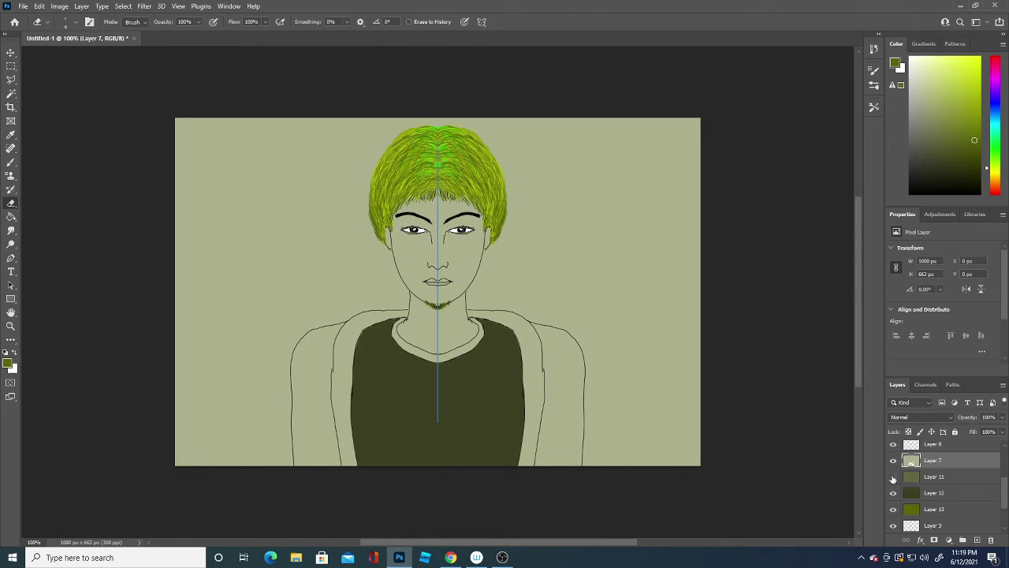
click(893, 477)
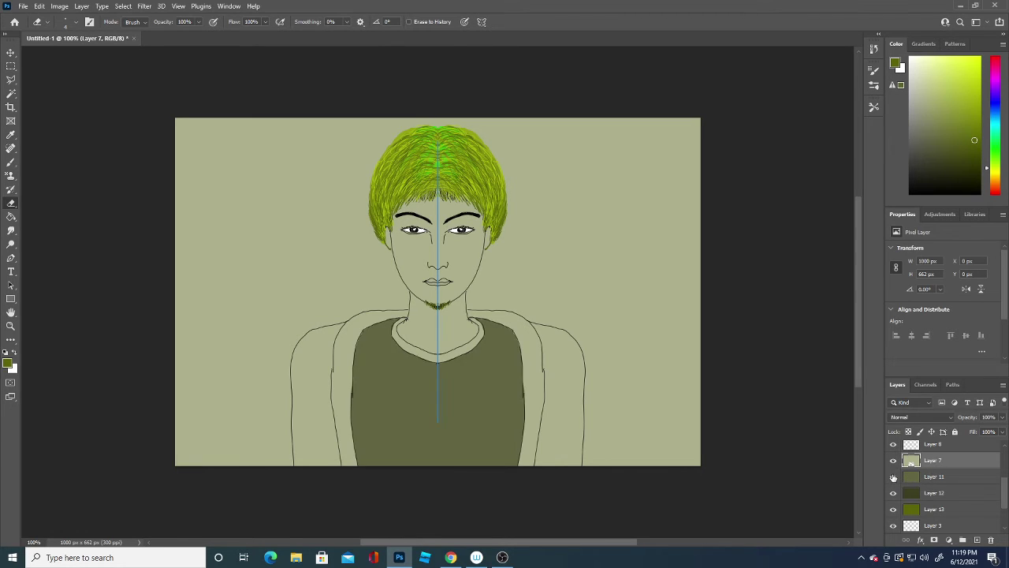
click(951, 476)
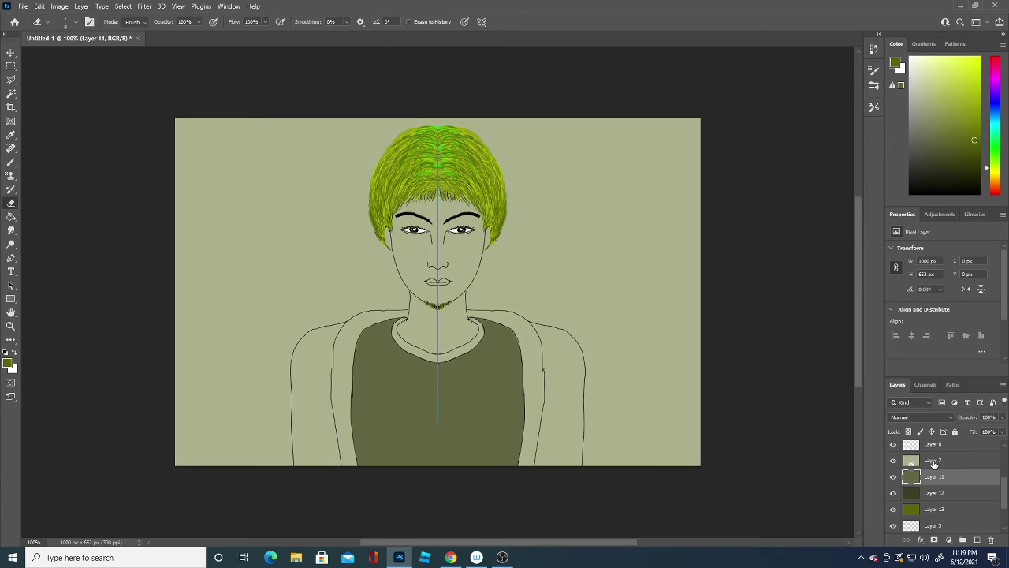
click(950, 459)
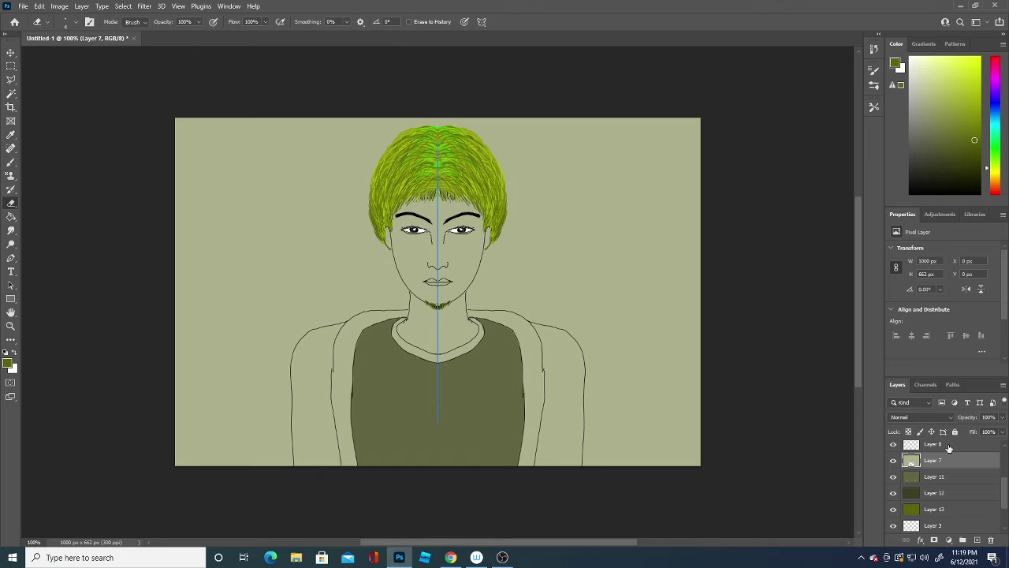
Step: Erase thick mirrored bands of sage outside both arms with a 51 px eraser
drag(273, 277, 219, 426)
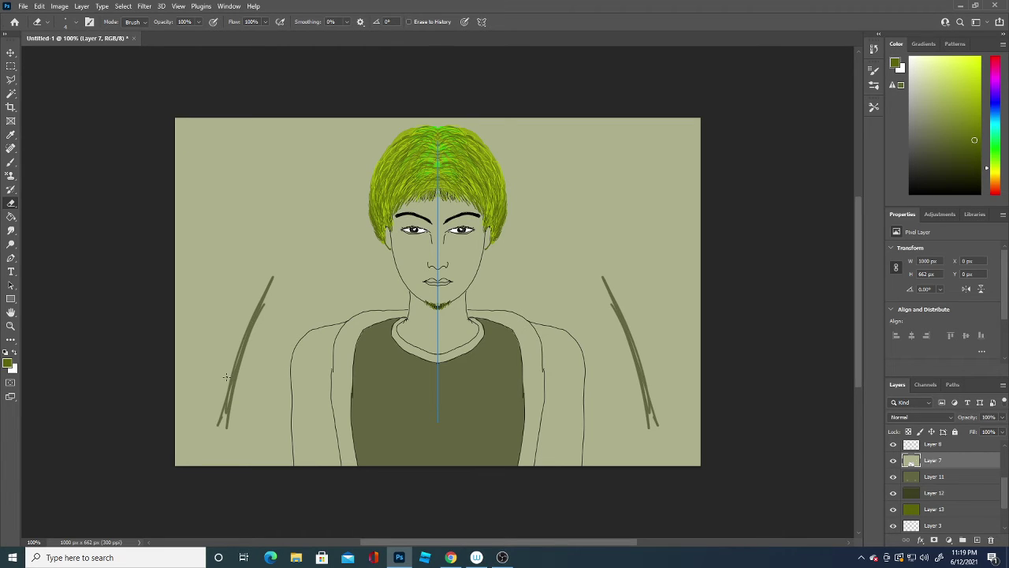
click(75, 22)
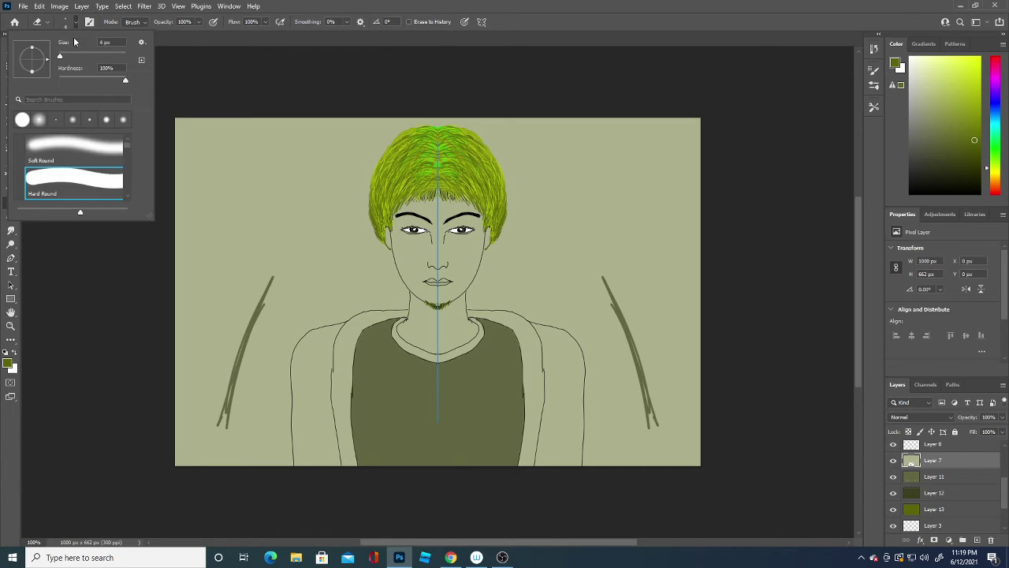
drag(61, 55, 75, 56)
mouse_move(228, 391)
mouse_down()
mouse_move(267, 278)
mouse_move(222, 371)
mouse_up()
mouse_move(254, 319)
mouse_down()
mouse_move(268, 280)
mouse_move(236, 360)
mouse_up()
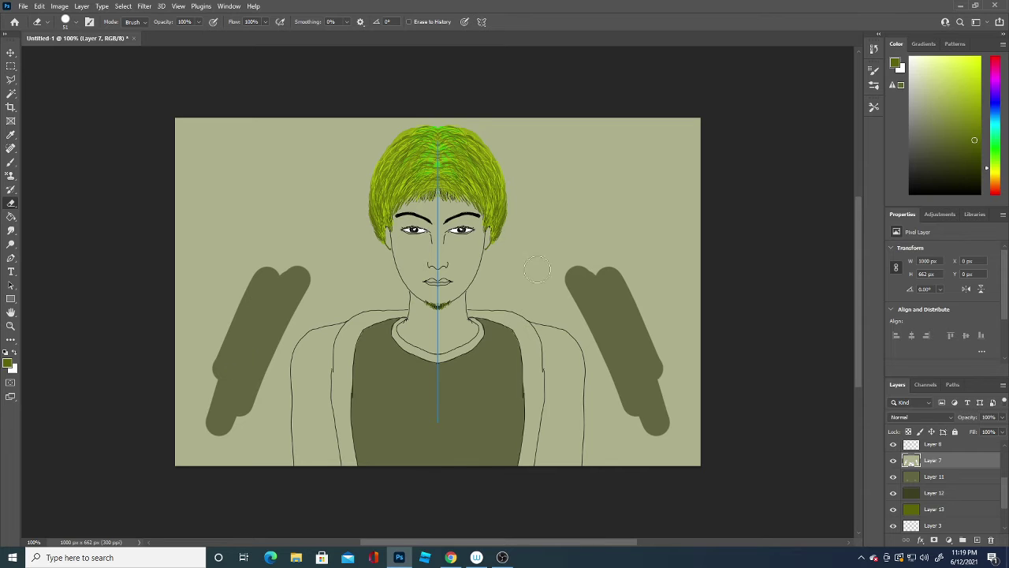
mouse_move(524, 266)
mouse_down()
mouse_move(492, 287)
mouse_move(629, 142)
mouse_move(671, 142)
mouse_move(646, 126)
mouse_move(602, 175)
mouse_move(599, 253)
mouse_move(564, 264)
mouse_move(649, 261)
mouse_move(669, 445)
mouse_move(639, 359)
mouse_move(606, 461)
mouse_move(687, 371)
mouse_move(705, 293)
mouse_move(686, 163)
mouse_move(704, 223)
mouse_move(626, 106)
mouse_move(554, 180)
mouse_move(541, 134)
mouse_move(454, 122)
mouse_move(442, 130)
mouse_move(514, 212)
mouse_move(489, 260)
mouse_move(591, 97)
mouse_move(601, 143)
mouse_move(536, 179)
mouse_move(412, 113)
mouse_move(527, 149)
mouse_move(485, 147)
mouse_move(514, 166)
mouse_move(523, 228)
mouse_move(537, 221)
mouse_move(535, 296)
mouse_move(590, 295)
mouse_move(575, 286)
mouse_move(569, 331)
mouse_move(572, 289)
mouse_up()
key(ctrl+z)
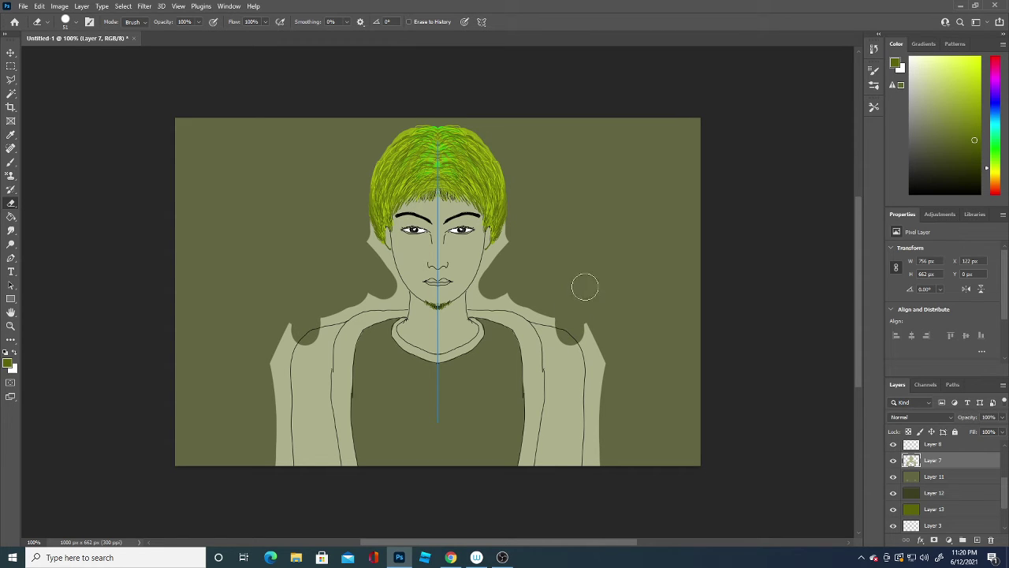
Step: Erase the sage around both shoulders and beside the hair
mouse_move(604, 300)
mouse_down()
mouse_move(583, 322)
mouse_move(582, 306)
mouse_move(575, 395)
mouse_move(595, 339)
mouse_move(583, 455)
mouse_move(543, 476)
mouse_move(552, 418)
mouse_move(542, 461)
mouse_move(527, 473)
mouse_move(530, 438)
mouse_move(530, 468)
mouse_up()
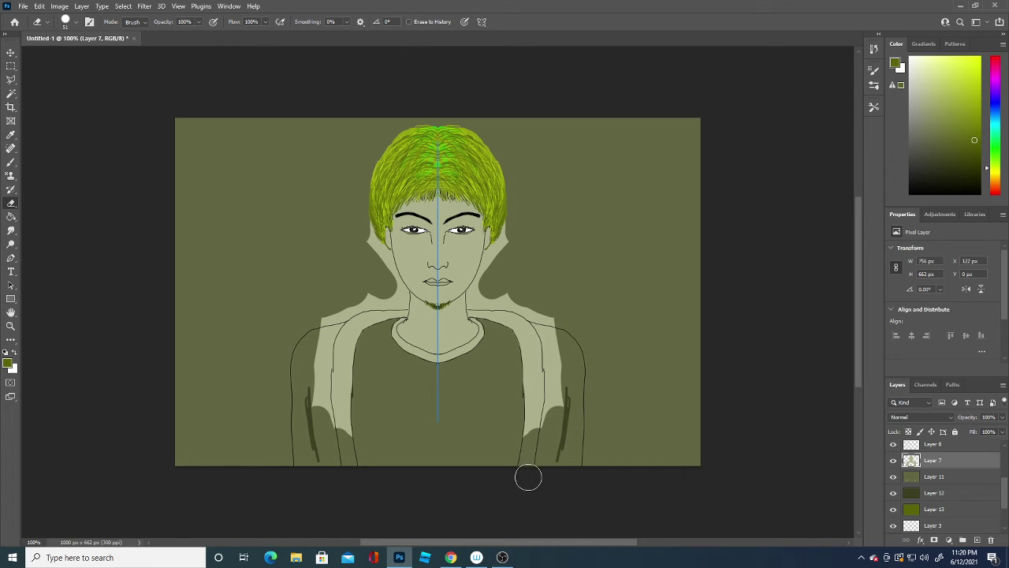
mouse_move(527, 478)
mouse_down()
mouse_move(552, 370)
mouse_move(563, 410)
mouse_up()
mouse_move(539, 366)
mouse_down()
mouse_move(539, 313)
mouse_move(498, 293)
mouse_move(515, 344)
mouse_move(492, 300)
mouse_move(488, 314)
mouse_up()
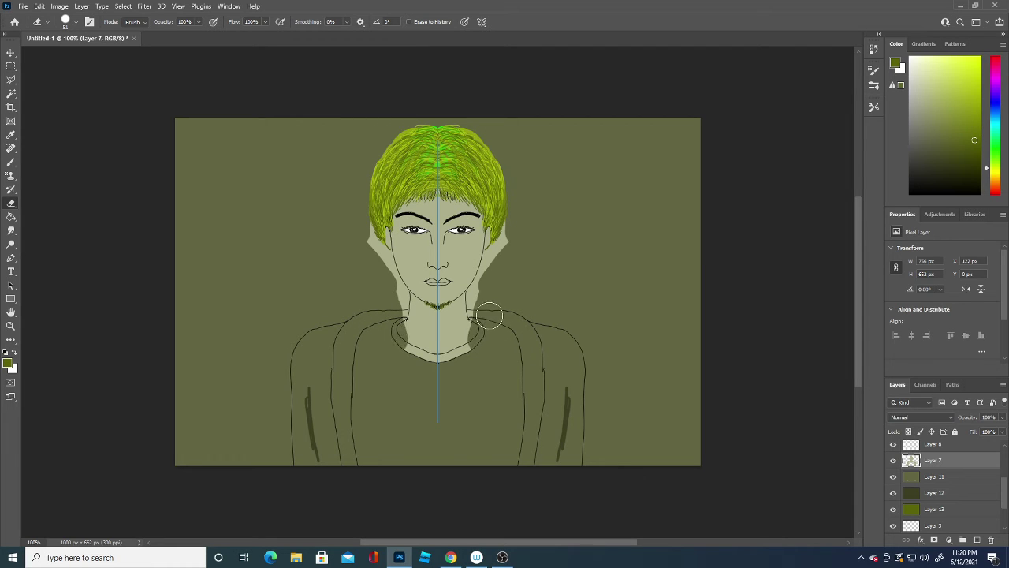
key(ctrl+z)
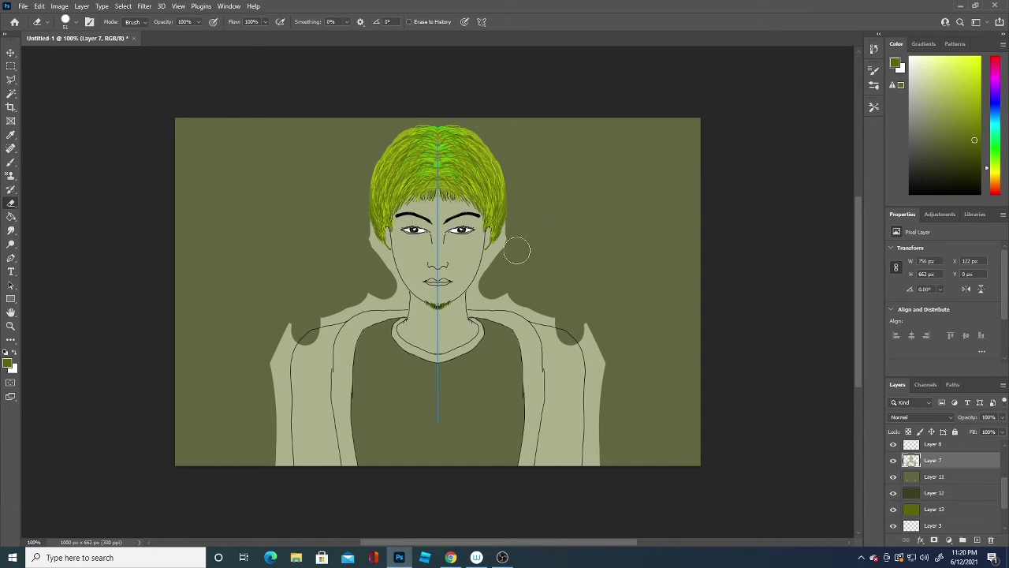
mouse_move(516, 244)
mouse_down()
mouse_move(518, 230)
mouse_move(493, 271)
mouse_move(500, 287)
mouse_move(608, 338)
mouse_move(541, 311)
mouse_move(590, 380)
mouse_move(601, 368)
mouse_move(594, 442)
mouse_move(547, 473)
mouse_move(558, 350)
mouse_move(556, 385)
mouse_move(576, 390)
mouse_move(550, 444)
mouse_move(558, 398)
mouse_up()
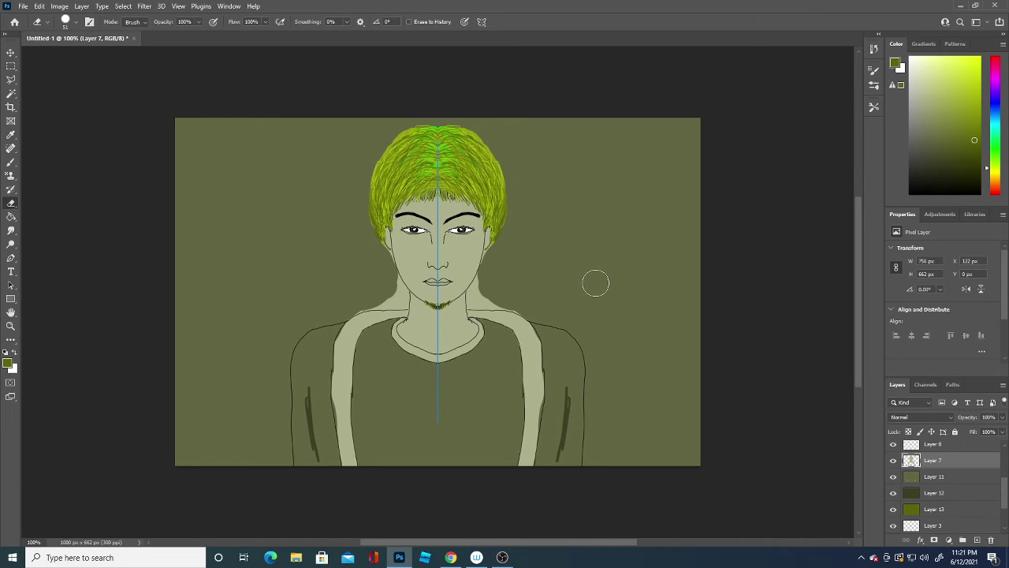
Step: With a 9 px eraser, clear sage along the neck and trim the shoulder spikes
click(69, 21)
drag(77, 56, 59, 53)
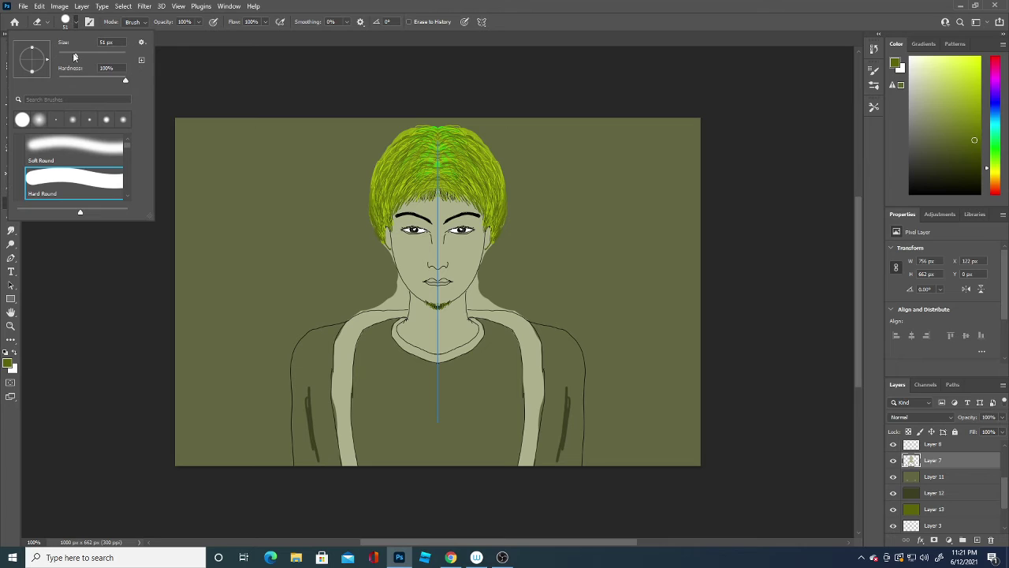
click(494, 282)
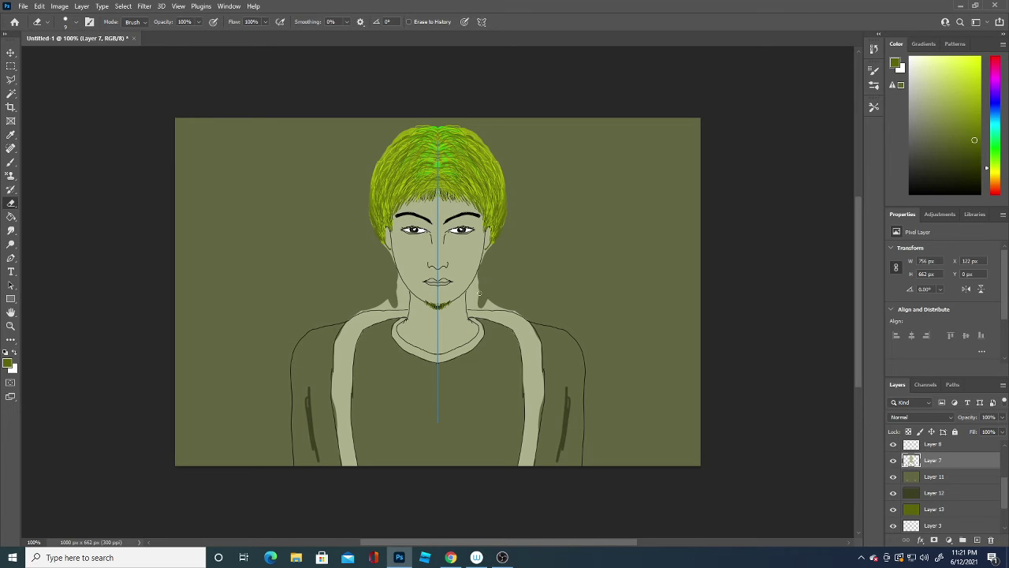
drag(478, 299, 479, 275)
drag(469, 300, 471, 302)
drag(468, 307, 507, 306)
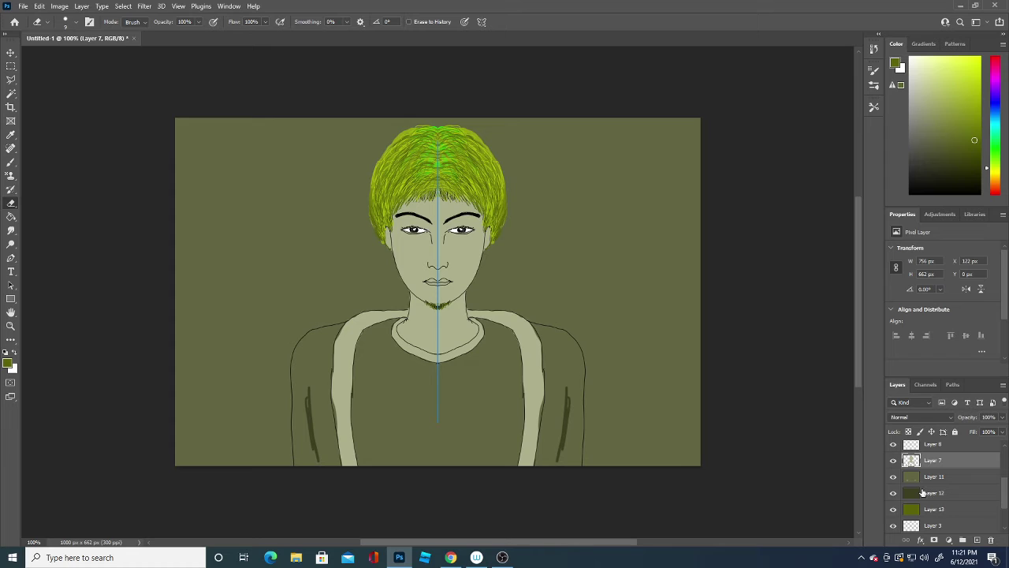
Step: Toggle Layers 12 and 13 on and off to compare the olive fills
click(894, 493)
click(894, 493)
click(934, 493)
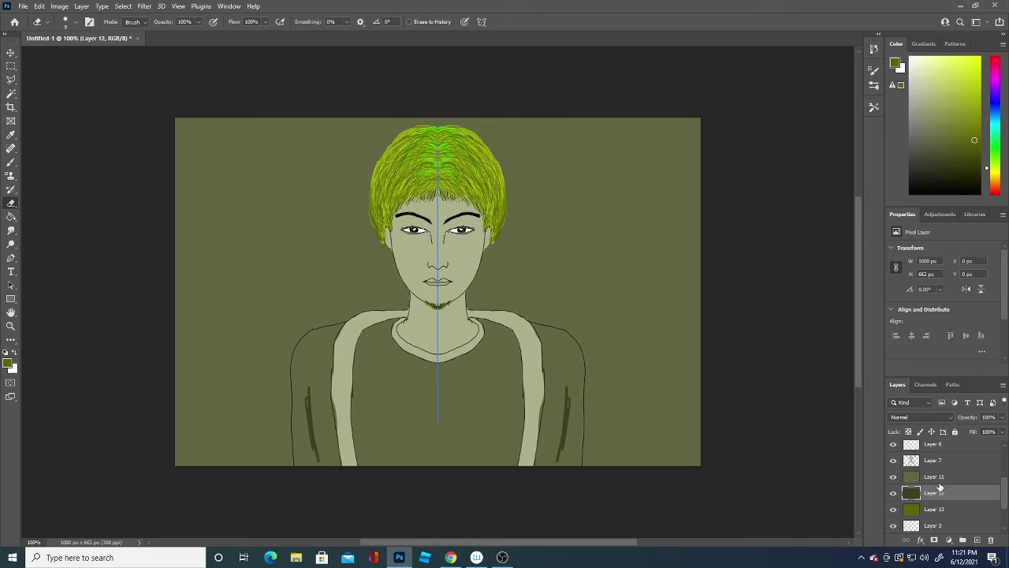
click(894, 494)
click(894, 493)
click(895, 491)
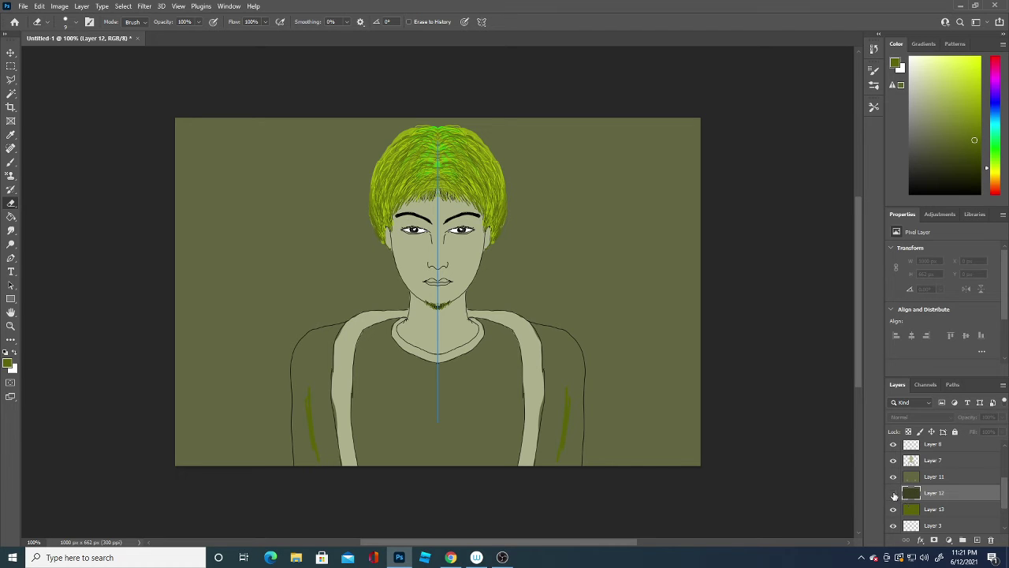
click(894, 496)
click(893, 494)
click(893, 510)
click(894, 510)
click(893, 509)
click(894, 510)
click(959, 510)
Step: Hide Layer 11 and leave Layer 12's dark olive background visible
click(893, 477)
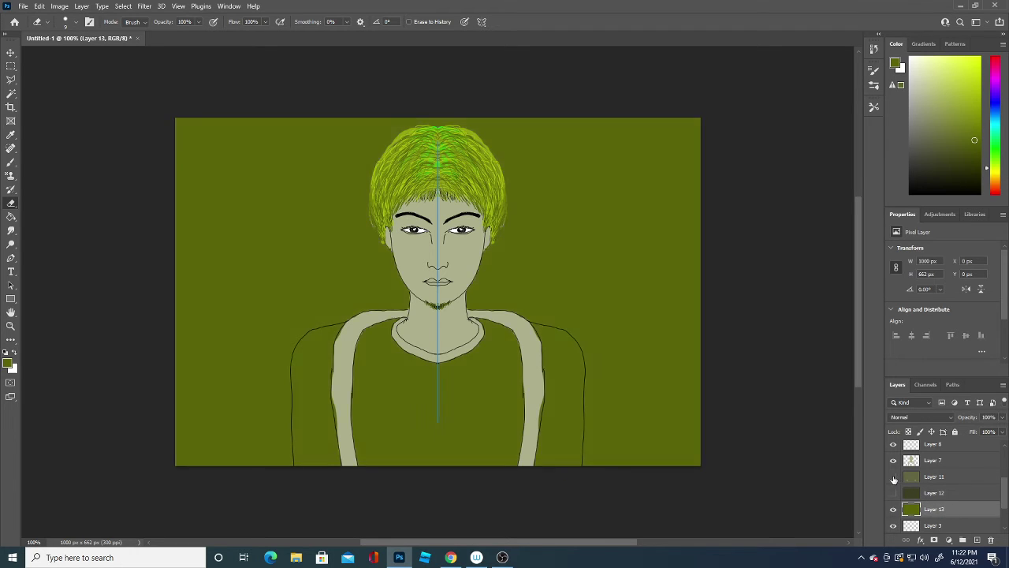
click(893, 477)
click(893, 477)
click(893, 493)
click(893, 493)
click(892, 492)
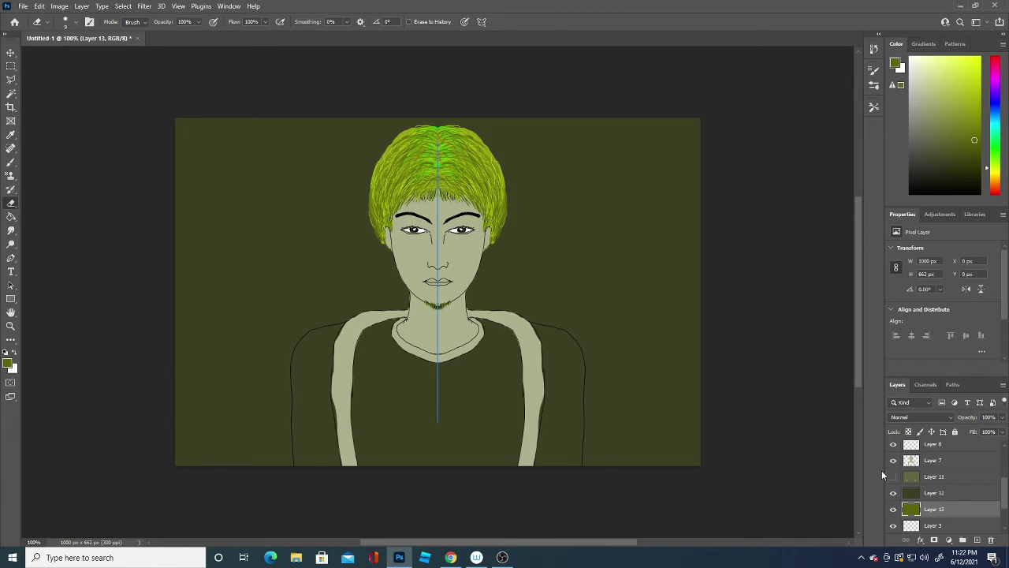
Step: Add a new layer above Layer 10 and set a light sage-olive foreground colour
scroll(946, 489, up, 3)
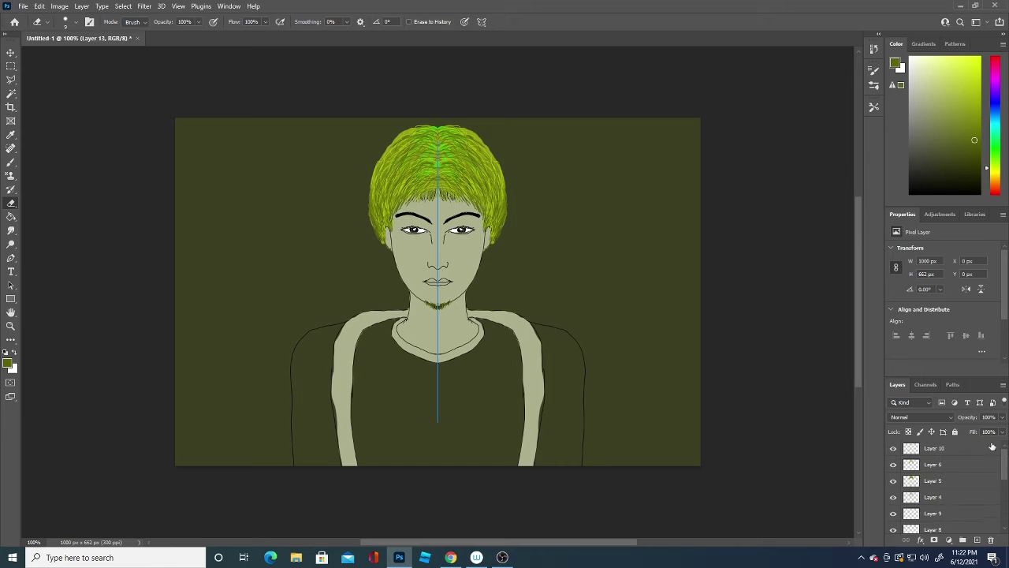
click(946, 448)
click(977, 540)
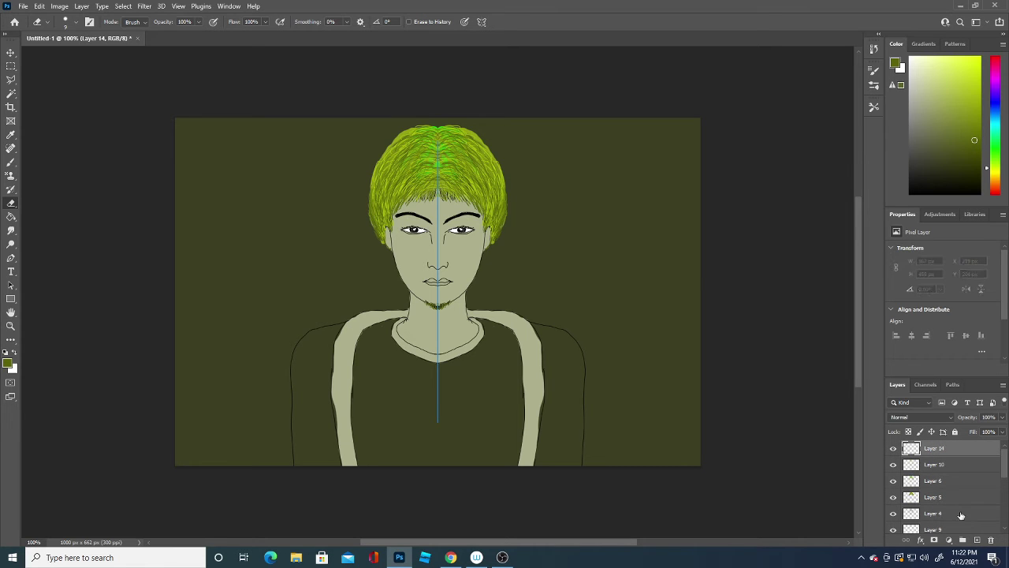
click(8, 363)
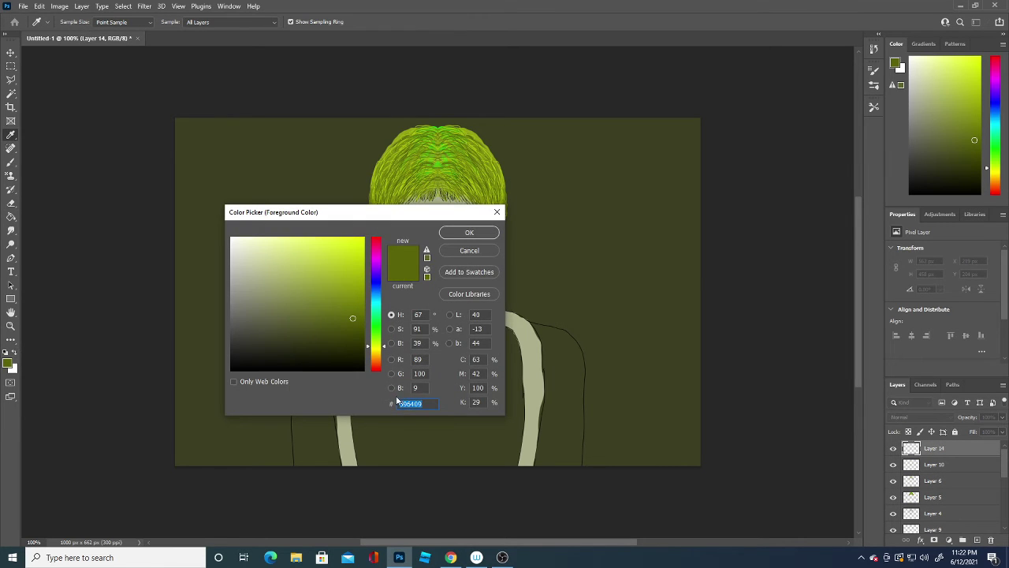
drag(470, 213, 465, 415)
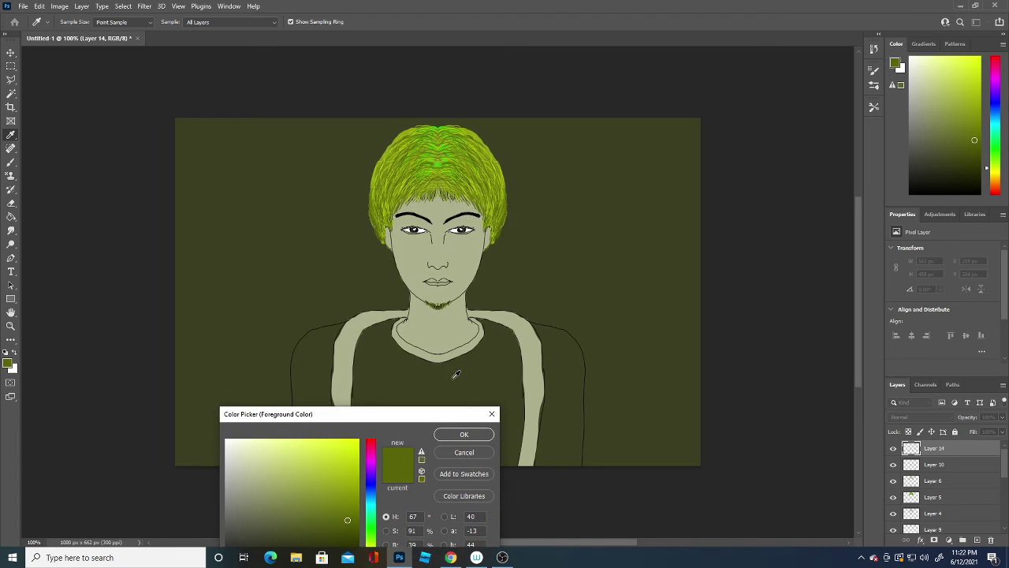
click(270, 490)
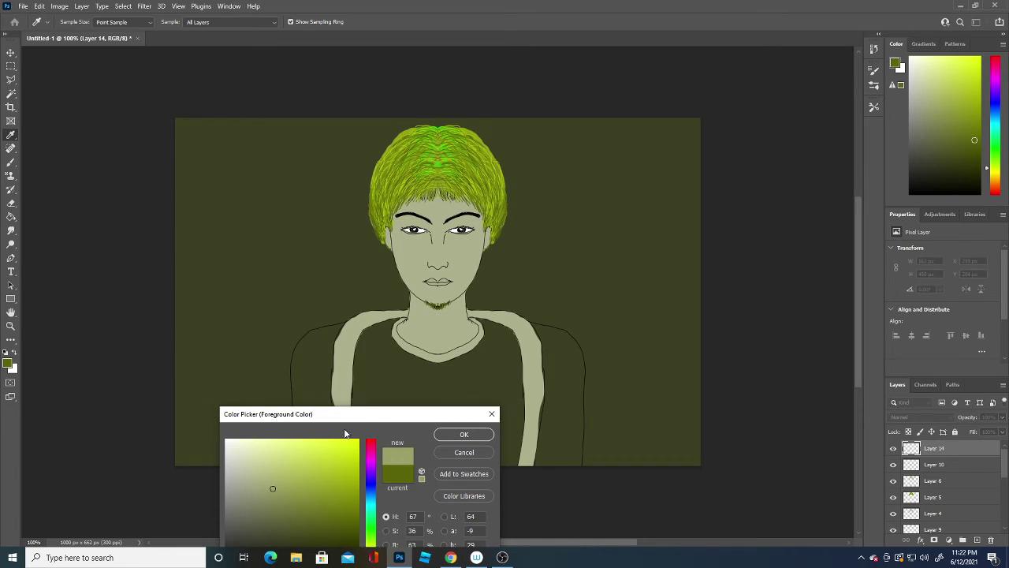
click(463, 433)
key(e)
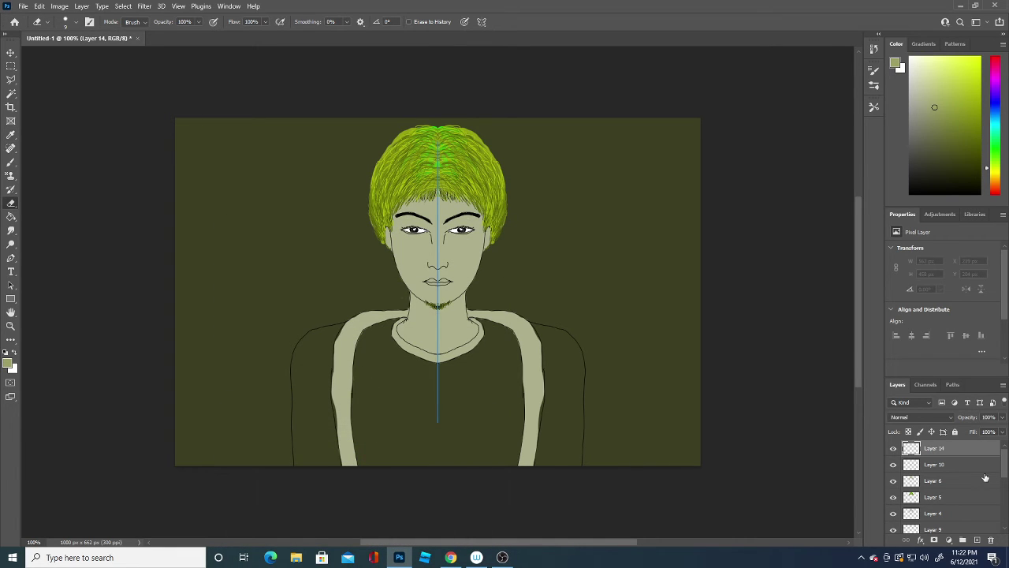
Step: Paint the shirt front light olive with a 55 px symmetric brush
click(11, 163)
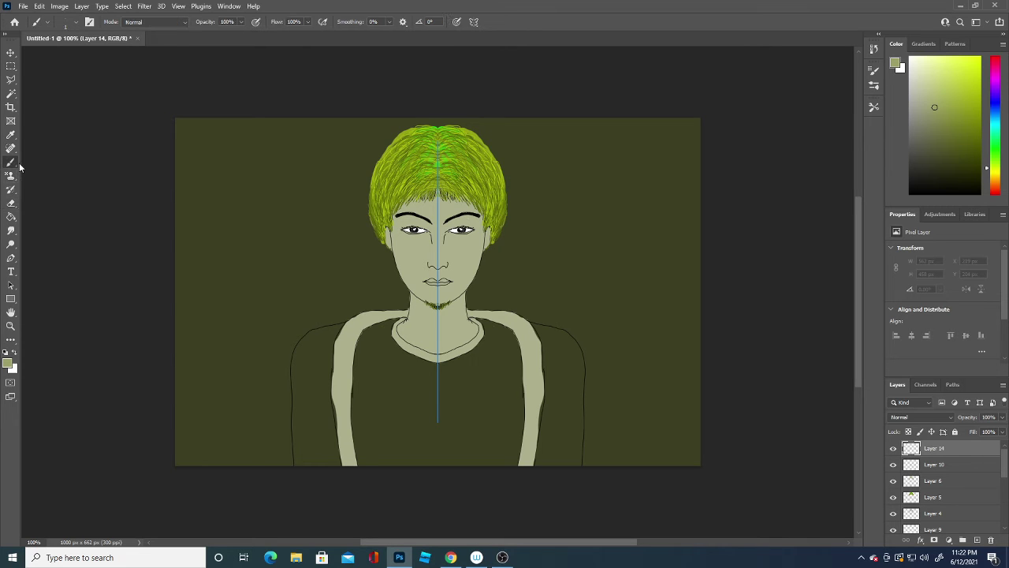
click(75, 22)
click(124, 89)
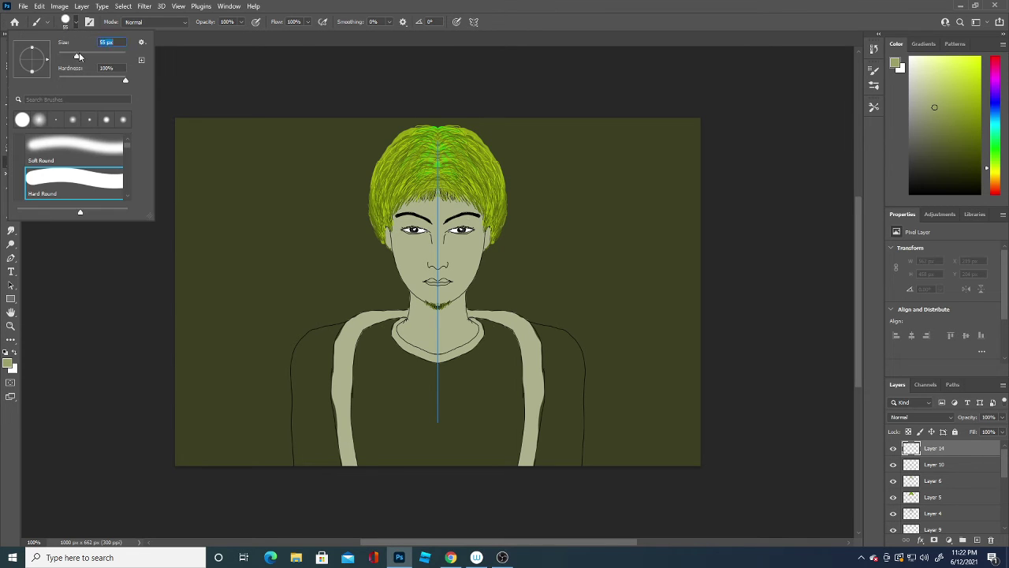
drag(395, 412, 395, 386)
mouse_move(396, 449)
mouse_down()
mouse_move(375, 415)
mouse_move(441, 389)
mouse_move(436, 379)
mouse_move(503, 438)
mouse_move(496, 458)
mouse_move(373, 462)
mouse_move(368, 342)
mouse_move(368, 352)
mouse_up()
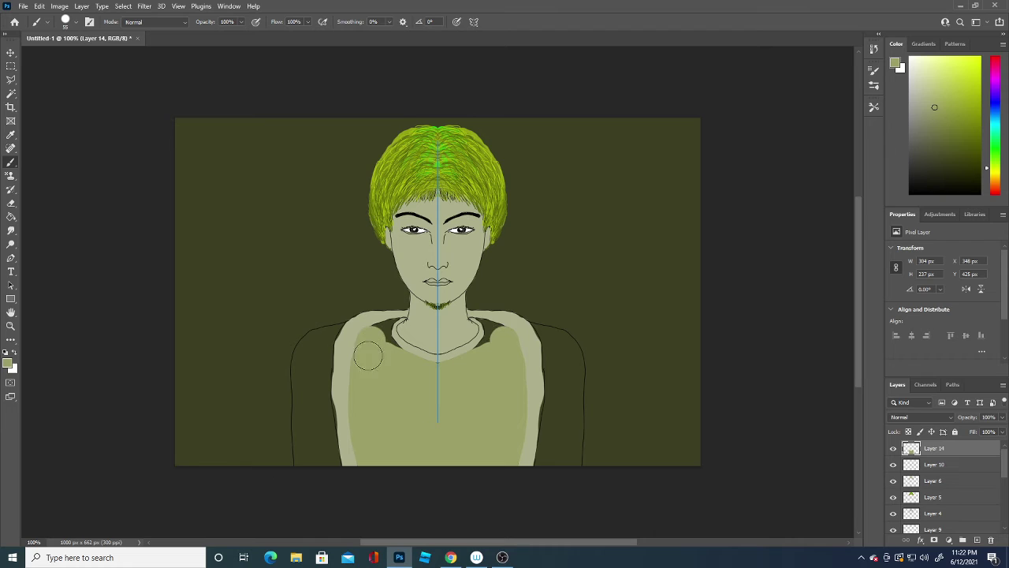
Step: Fill the dark gaps at the upper shoulders using a 10 px brush
click(75, 21)
drag(71, 57, 63, 57)
click(386, 346)
mouse_move(394, 345)
mouse_down()
mouse_move(374, 326)
mouse_move(389, 328)
mouse_up()
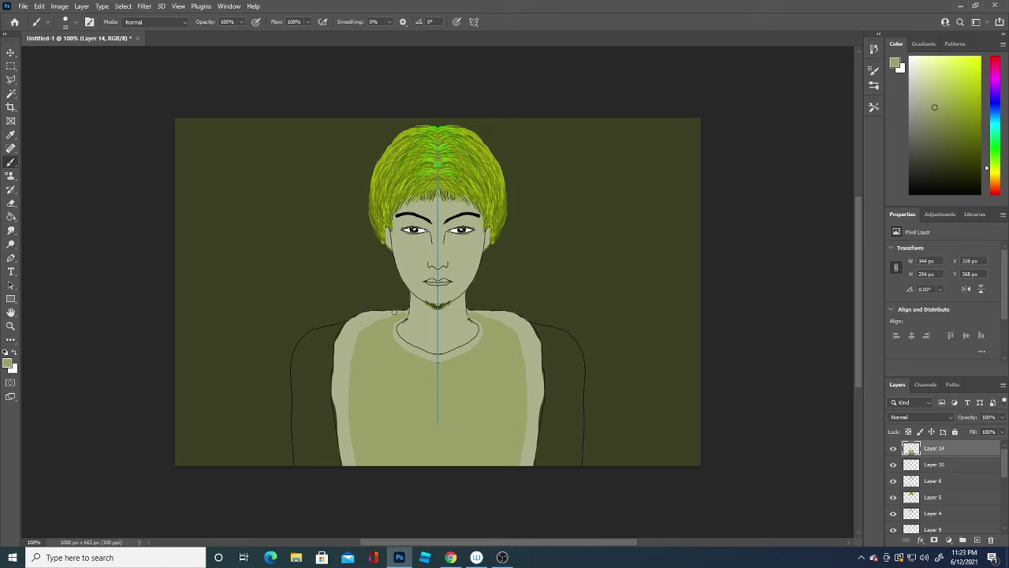
key(i)
click(394, 311)
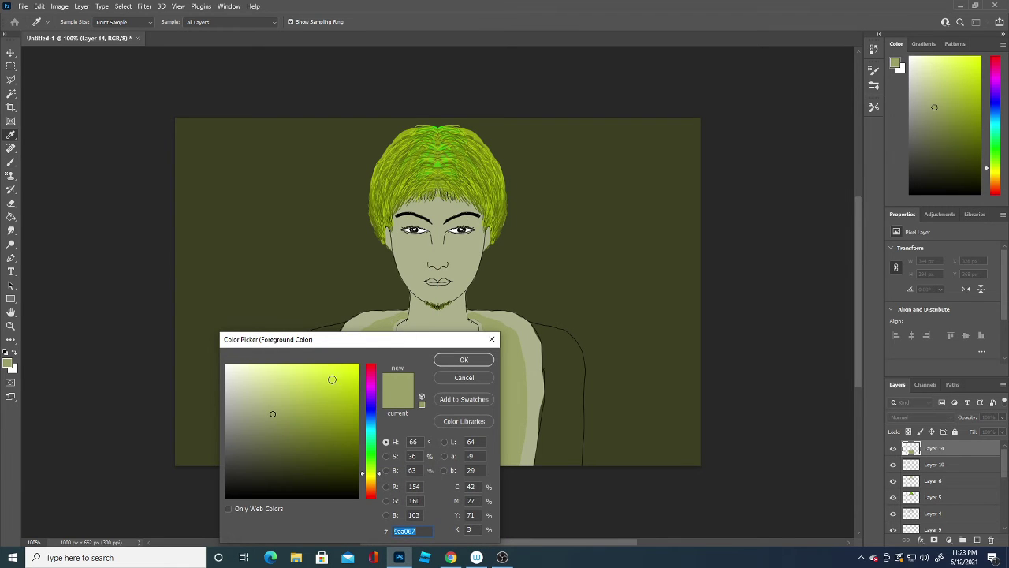
Step: Pick a grey and paint a thick collar band along both sides of the neckline
click(252, 439)
click(462, 359)
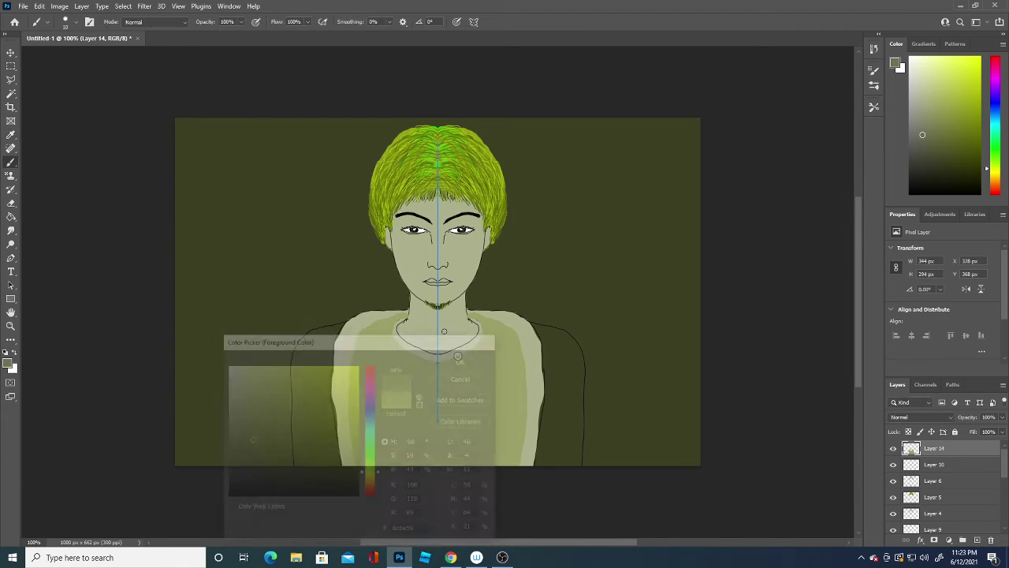
mouse_move(397, 335)
mouse_down()
mouse_move(404, 344)
mouse_move(400, 321)
mouse_up()
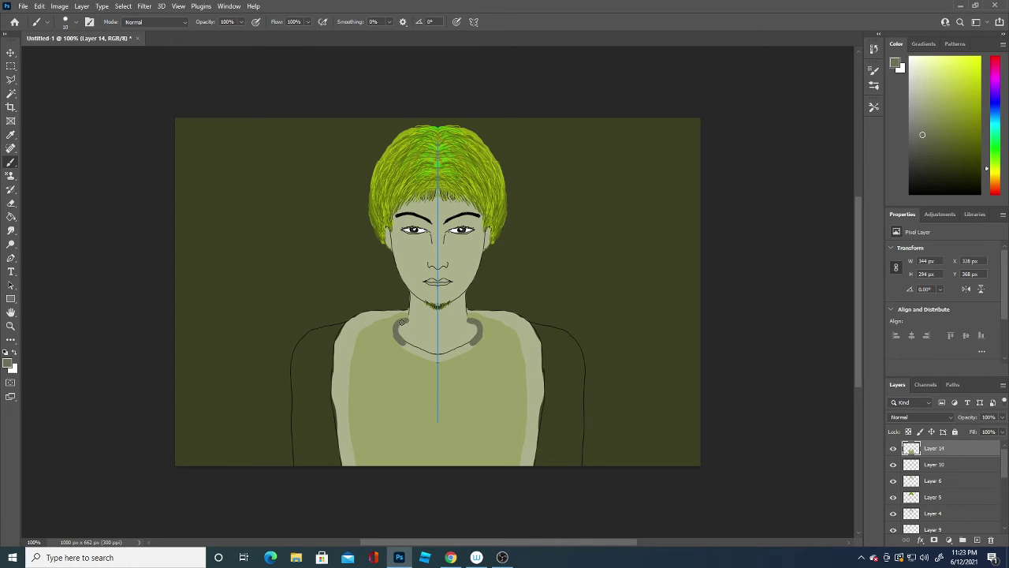
mouse_move(405, 344)
mouse_down()
mouse_move(416, 351)
mouse_move(394, 337)
mouse_move(434, 361)
mouse_up()
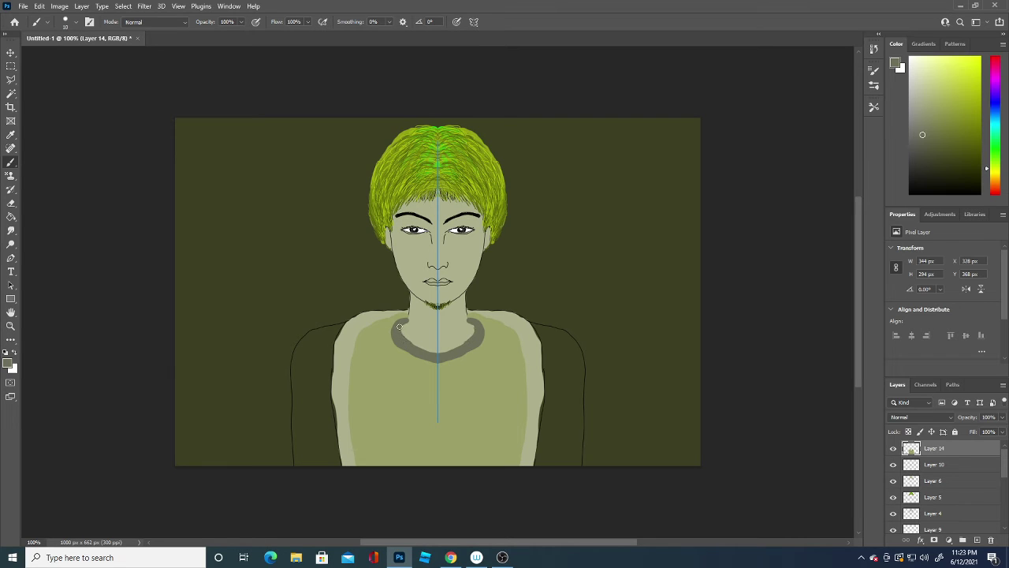
drag(406, 320, 442, 357)
drag(482, 334, 475, 337)
Step: Choose a lighter grey foreground colour for the sleeves
click(8, 364)
drag(362, 342, 357, 425)
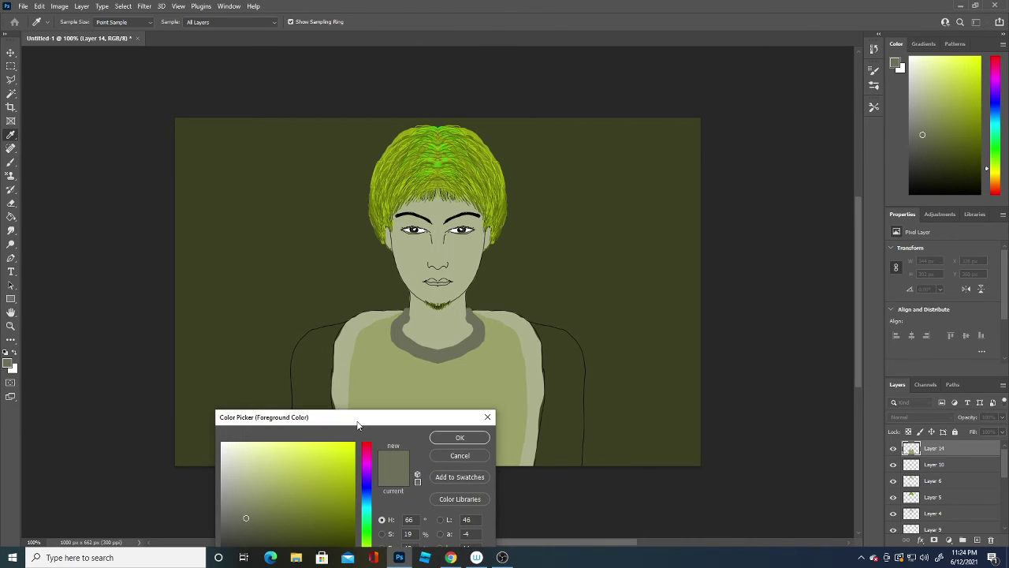
click(346, 349)
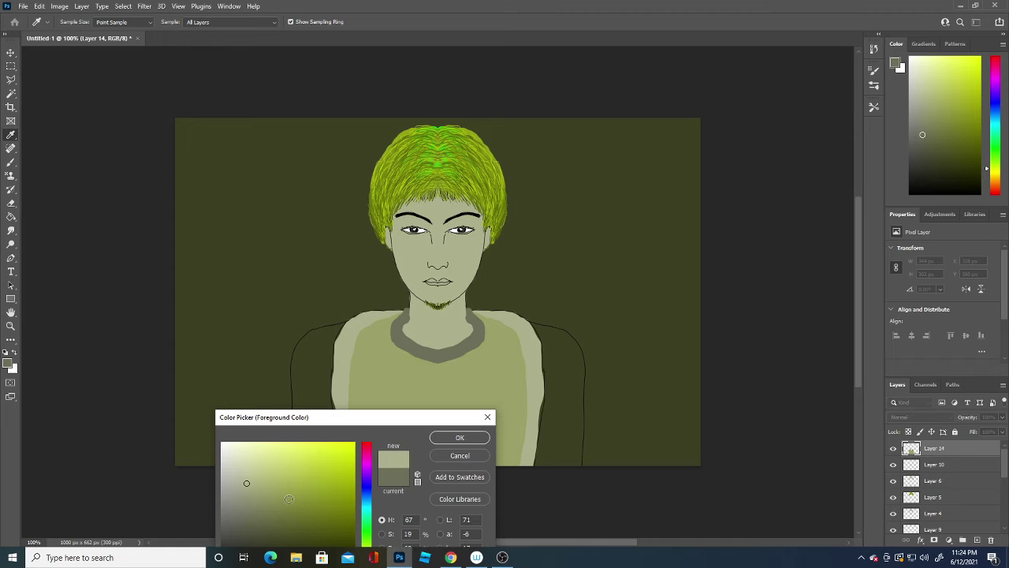
click(237, 510)
click(460, 437)
key(b)
Step: Paint both arms and shoulders lighter grey symmetrically, then reduce the brush to 1 px
mouse_move(319, 402)
mouse_down()
mouse_move(332, 457)
mouse_move(335, 448)
mouse_move(298, 452)
mouse_move(316, 470)
mouse_move(330, 461)
mouse_move(297, 458)
mouse_move(302, 436)
mouse_up()
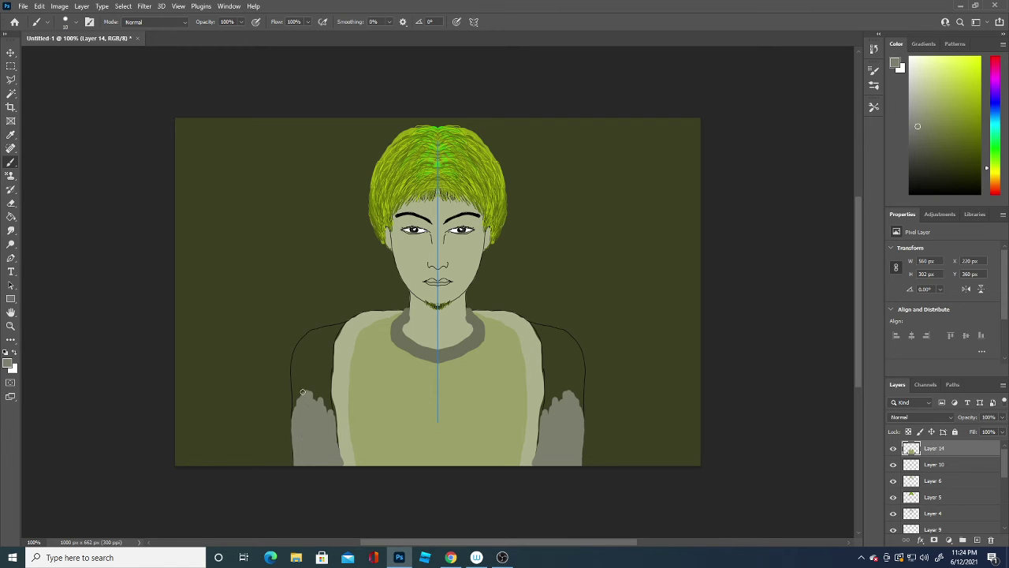
mouse_move(302, 392)
mouse_down()
mouse_move(293, 375)
mouse_move(294, 420)
mouse_move(330, 436)
mouse_up()
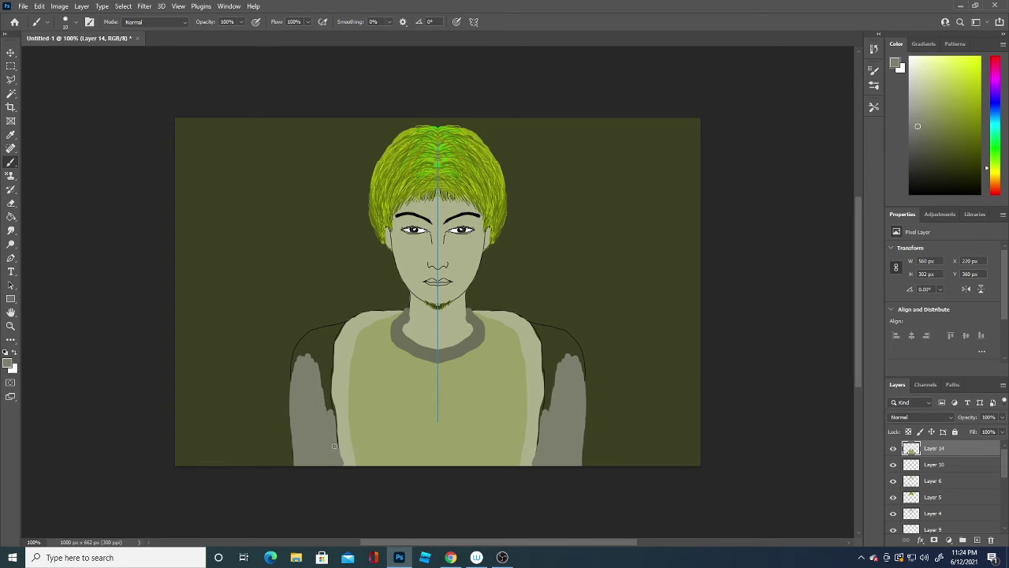
mouse_move(334, 445)
mouse_down()
mouse_move(332, 369)
mouse_move(327, 405)
mouse_move(311, 343)
mouse_move(294, 386)
mouse_move(310, 336)
mouse_move(312, 347)
mouse_up()
mouse_move(323, 357)
mouse_down()
mouse_move(345, 322)
mouse_move(301, 345)
mouse_move(328, 333)
mouse_up()
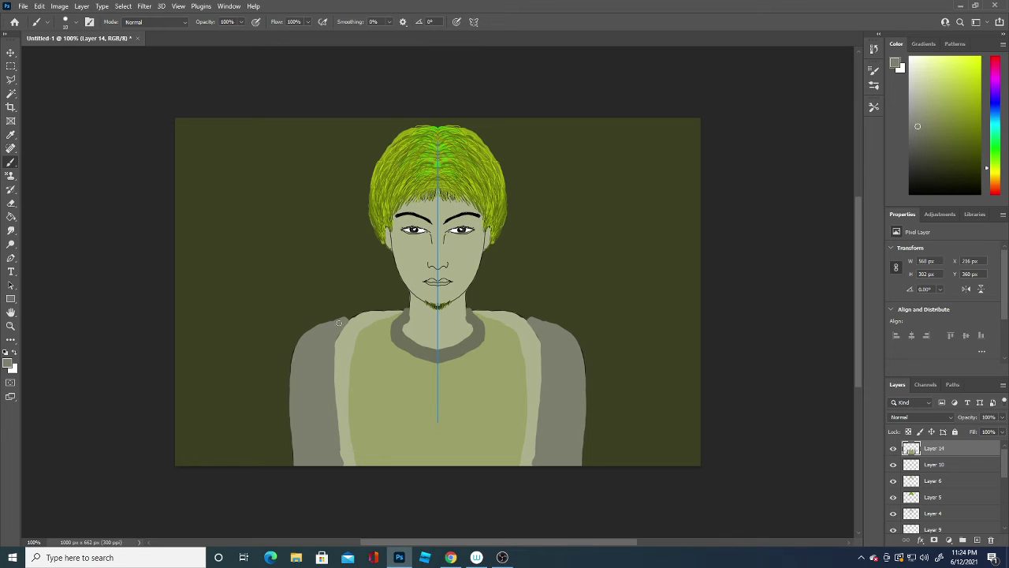
drag(344, 317, 356, 314)
drag(352, 313, 366, 312)
drag(346, 316, 323, 328)
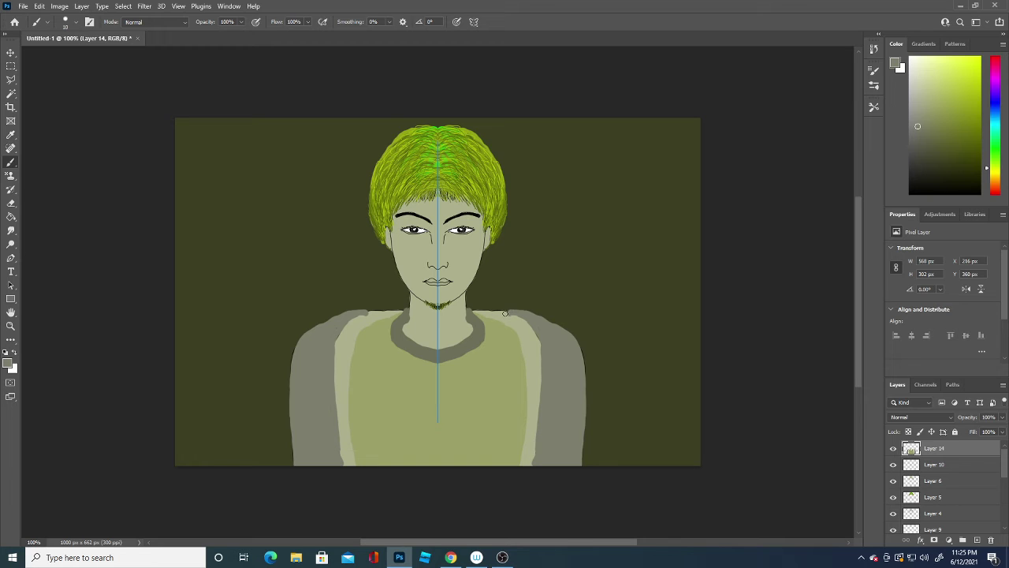
click(76, 21)
drag(71, 52, 60, 58)
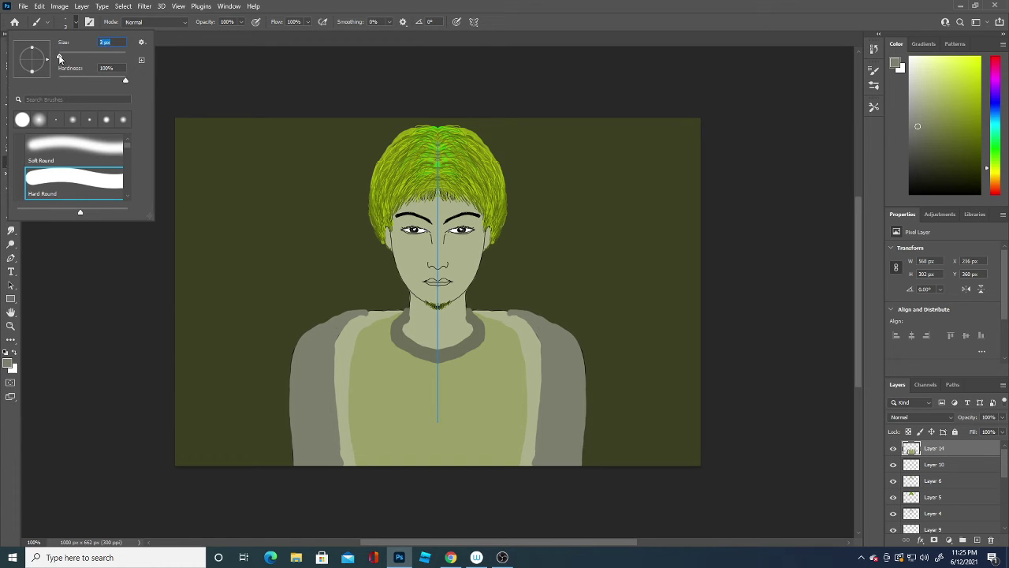
click(504, 314)
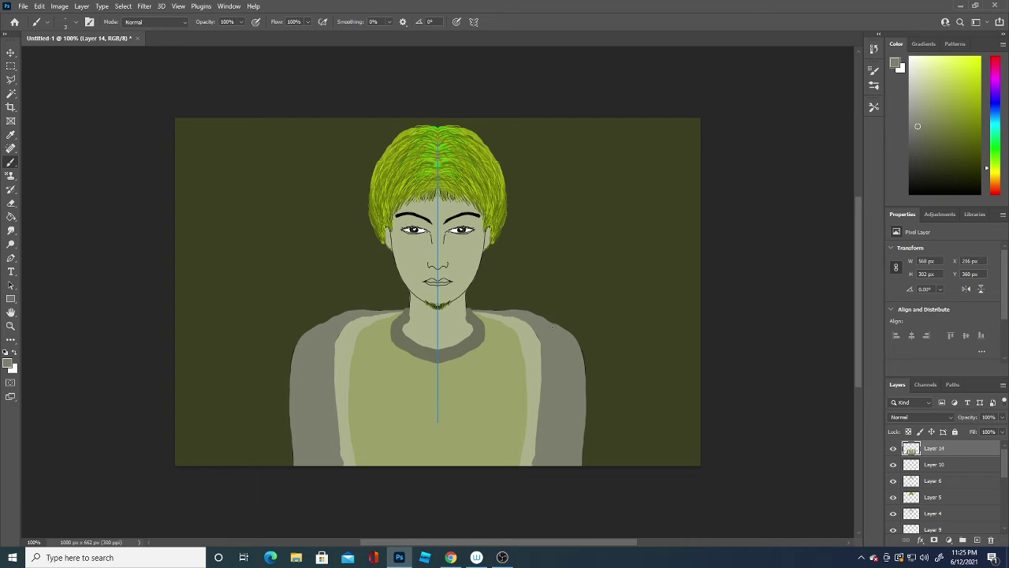
Step: Pick a dark olive foreground colour and try the eraser and fill tools
click(7, 365)
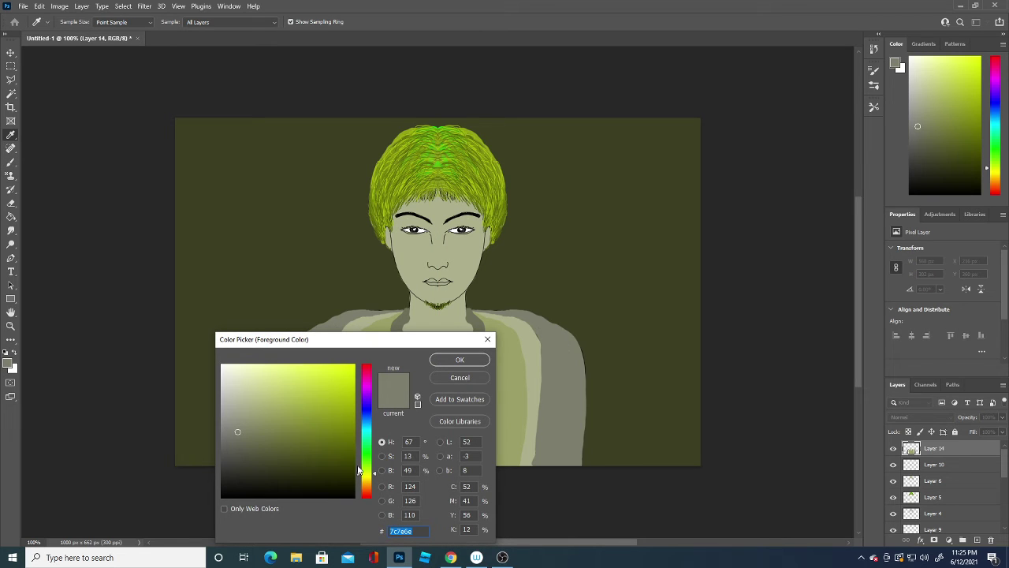
click(249, 464)
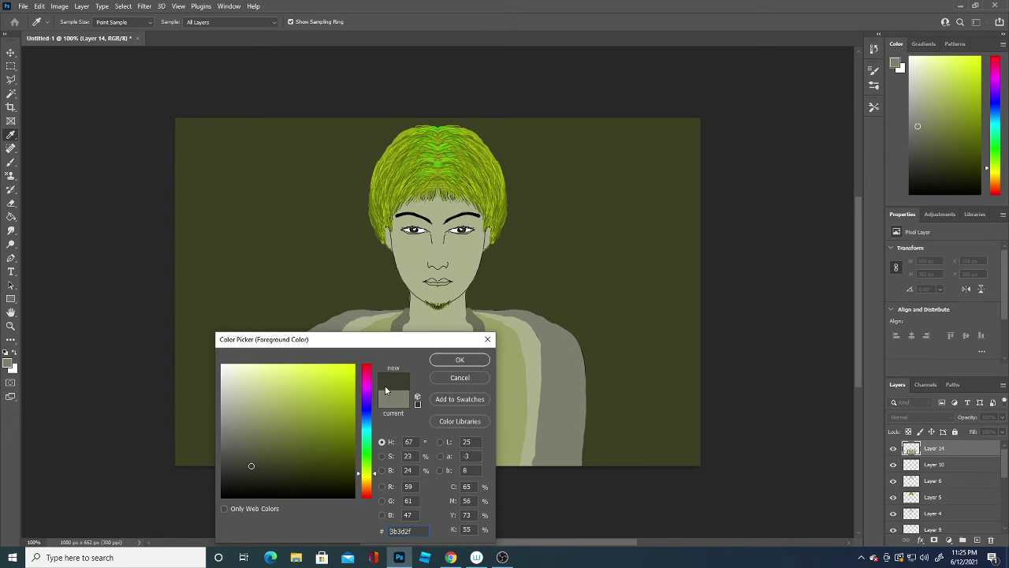
click(470, 362)
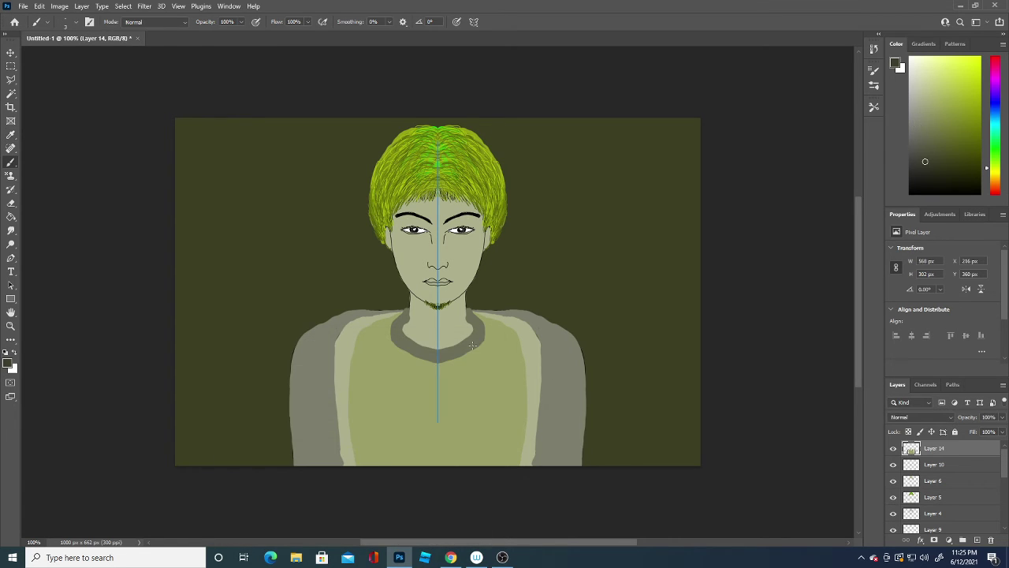
click(11, 203)
click(11, 217)
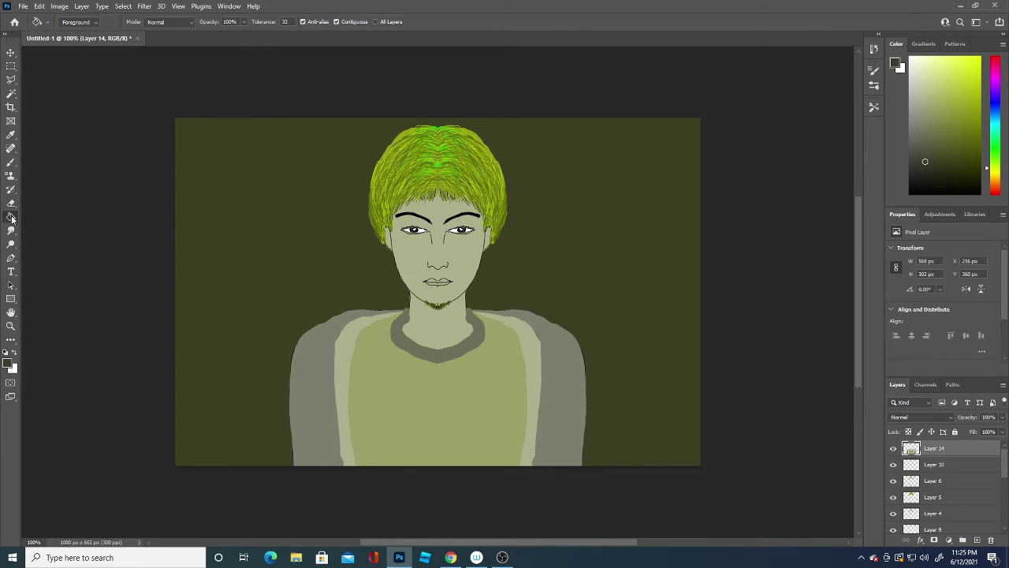
drag(1006, 470, 1007, 494)
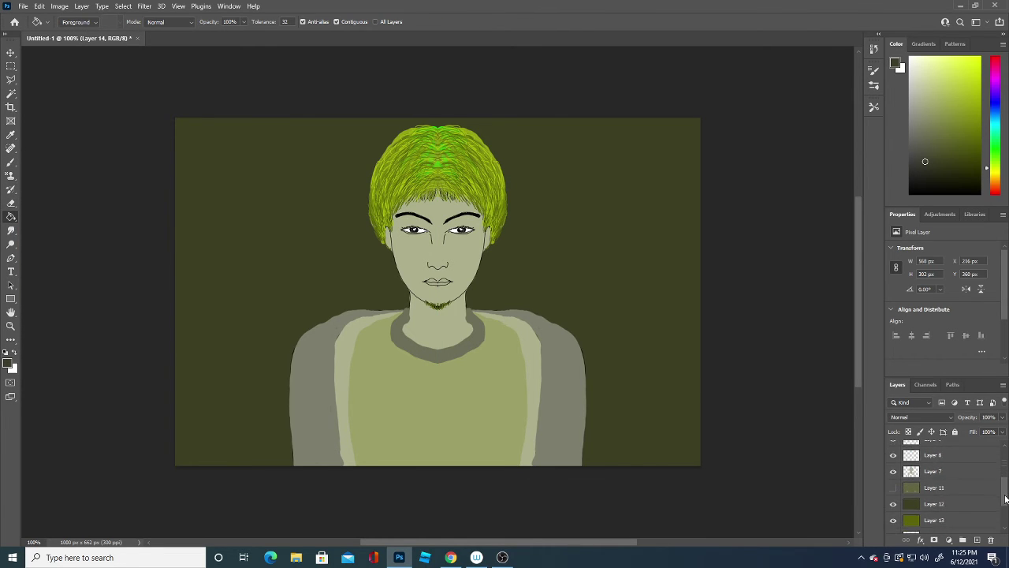
Step: Select Layer 12 and sample a greyish foreground colour from the painting
click(970, 499)
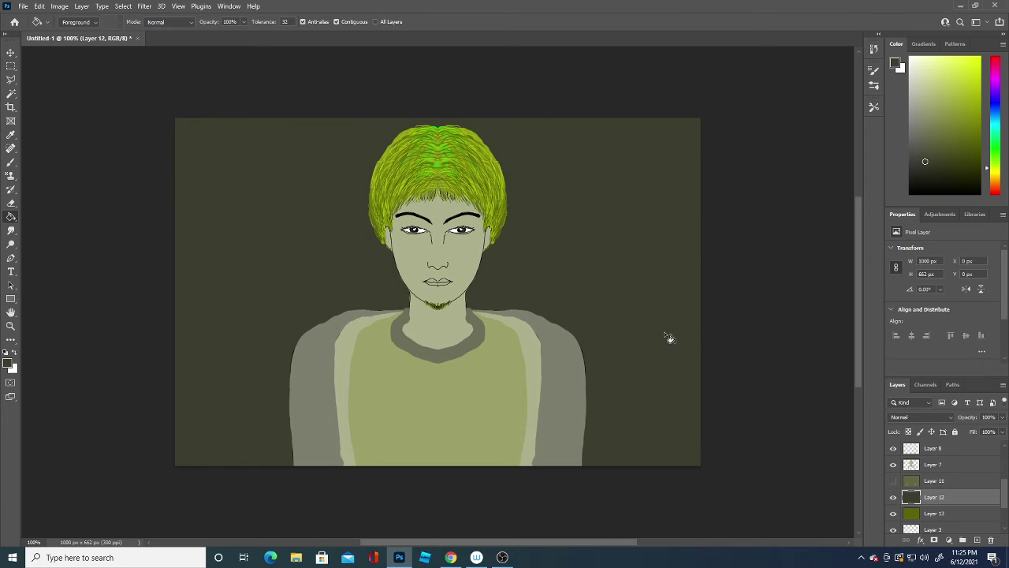
click(9, 364)
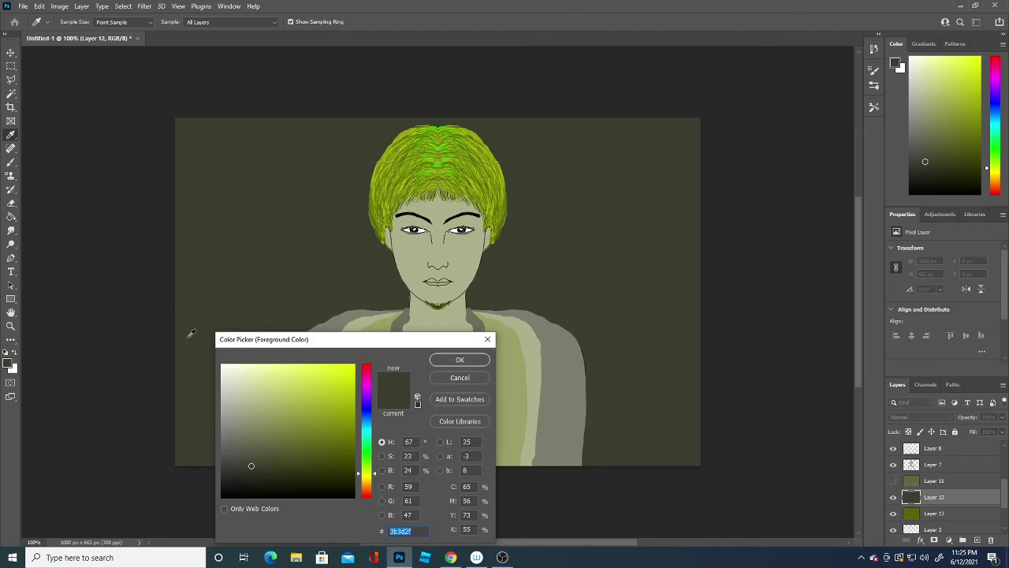
click(233, 429)
click(453, 359)
key(g)
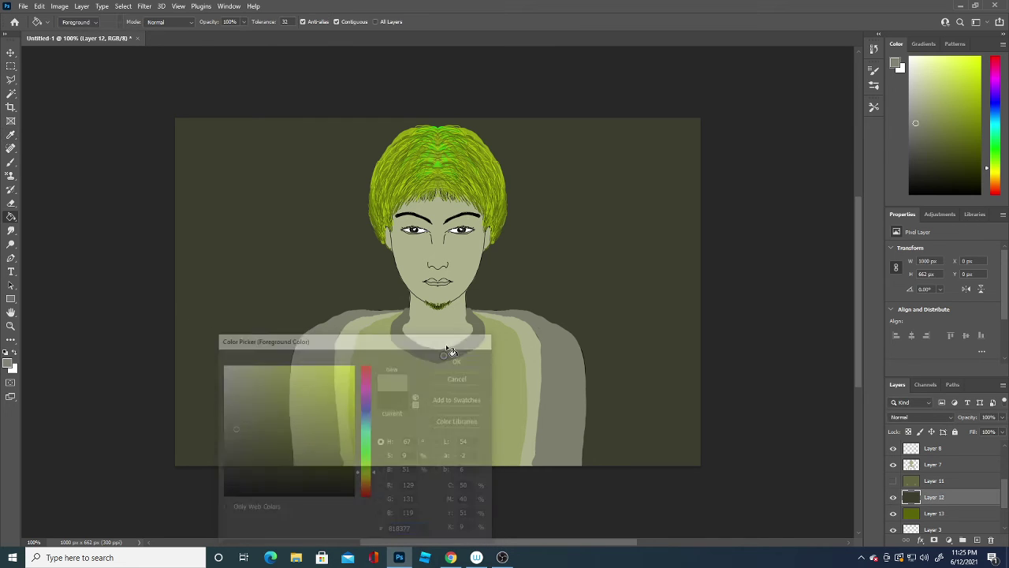
Step: Refine the foreground to grey-olive #535644 and add empty Layer 15 above Layer 12
click(9, 364)
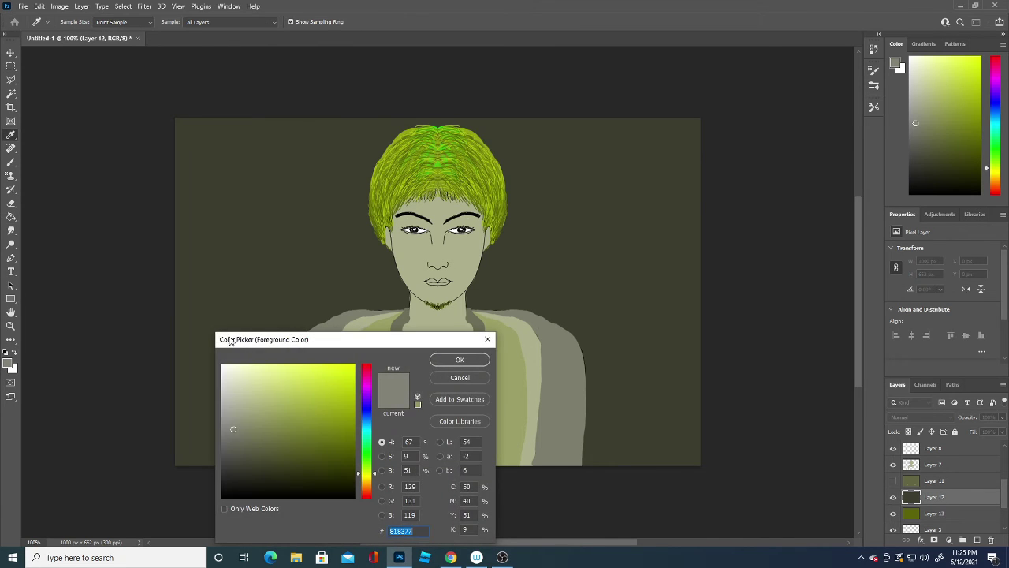
click(253, 463)
click(249, 451)
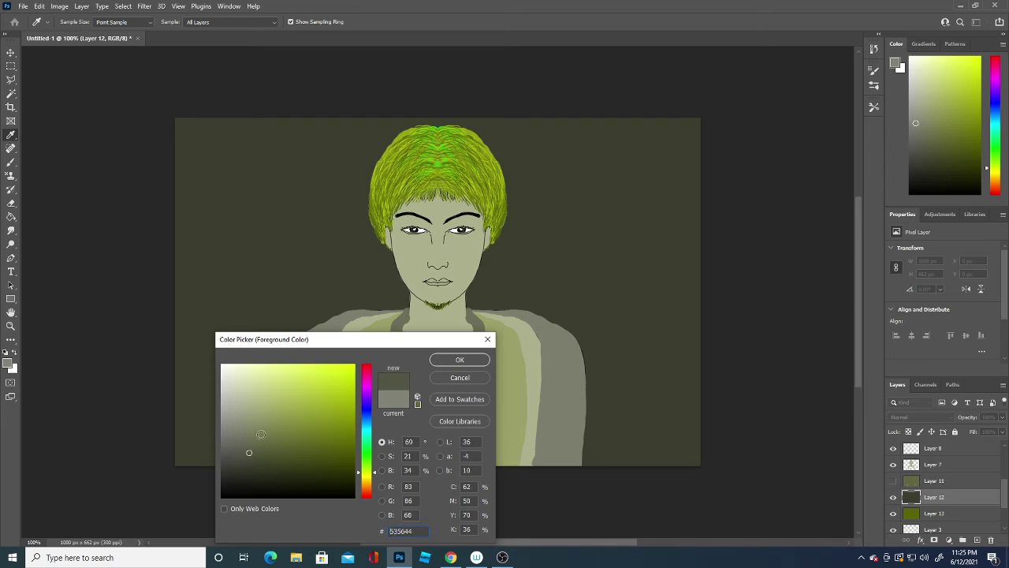
click(461, 359)
click(977, 540)
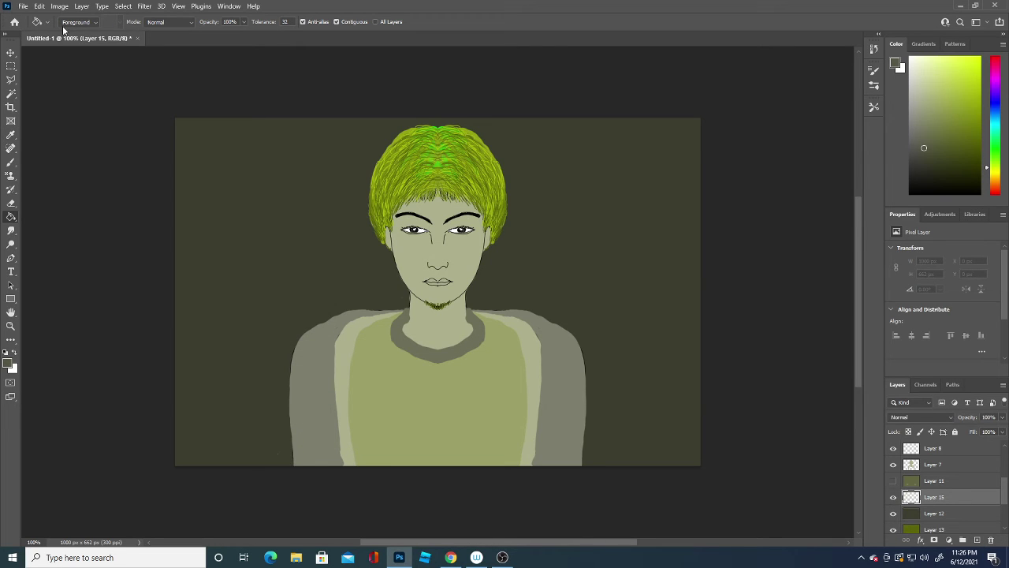
Step: With a 21 px brush, paint mirrored curves up the torso, neck and hair sides
click(11, 161)
click(74, 22)
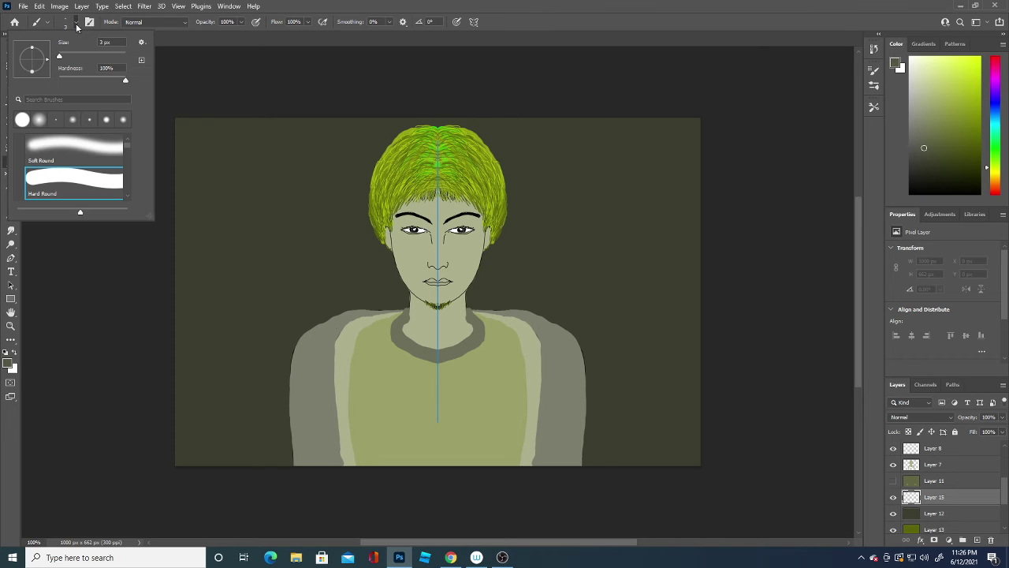
drag(60, 55, 65, 55)
click(280, 465)
mouse_move(281, 465)
mouse_down()
mouse_move(273, 351)
mouse_move(282, 325)
mouse_move(325, 279)
mouse_up()
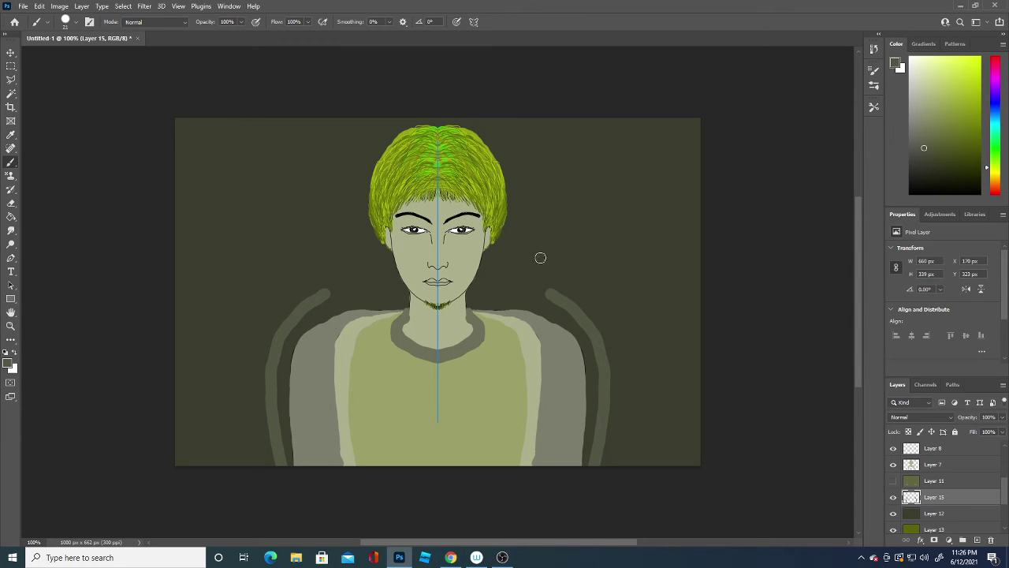
mouse_move(478, 301)
mouse_down()
mouse_move(514, 237)
mouse_move(528, 162)
mouse_up()
click(500, 294)
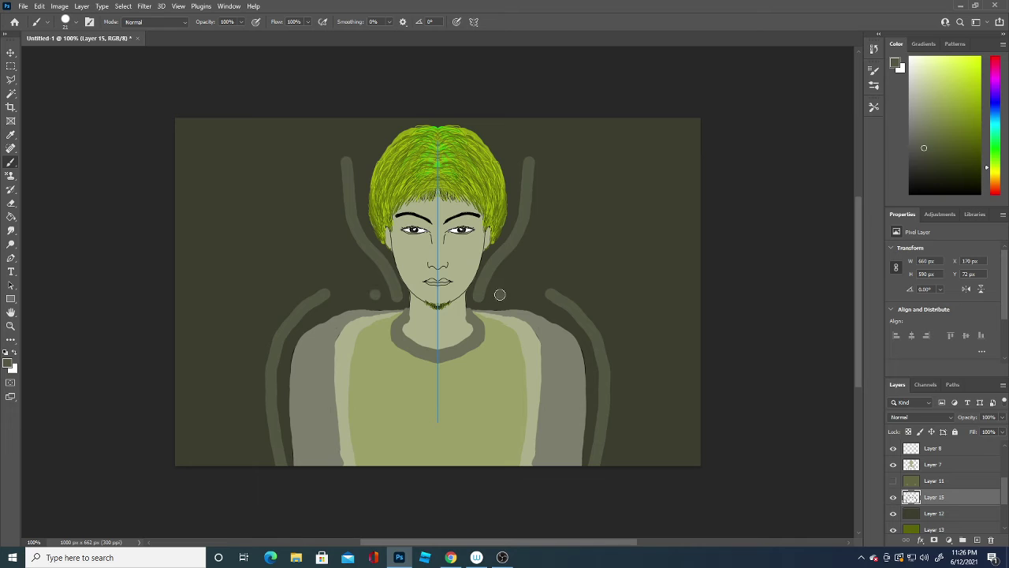
mouse_move(500, 294)
mouse_down()
mouse_move(541, 227)
mouse_move(555, 158)
mouse_up()
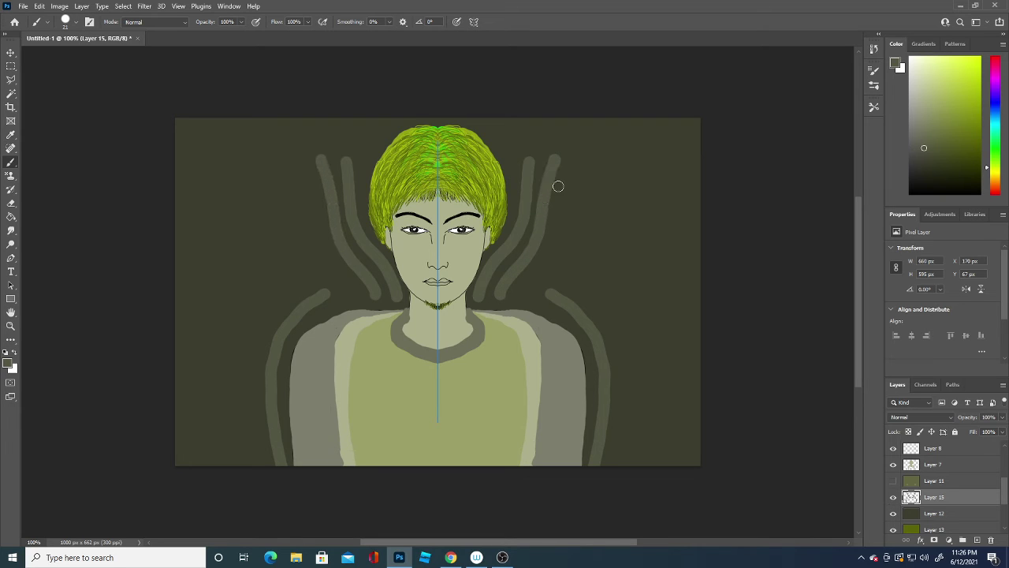
Step: Paint mirrored swirls curving outward, plus strokes rising to the canvas top and side edges
mouse_move(527, 298)
mouse_down()
mouse_move(563, 255)
mouse_move(648, 245)
mouse_move(640, 282)
mouse_move(611, 298)
mouse_move(597, 286)
mouse_move(617, 258)
mouse_up()
click(651, 248)
mouse_move(568, 223)
mouse_down()
mouse_move(639, 220)
mouse_move(678, 257)
mouse_move(651, 311)
mouse_move(623, 315)
mouse_move(609, 296)
mouse_up()
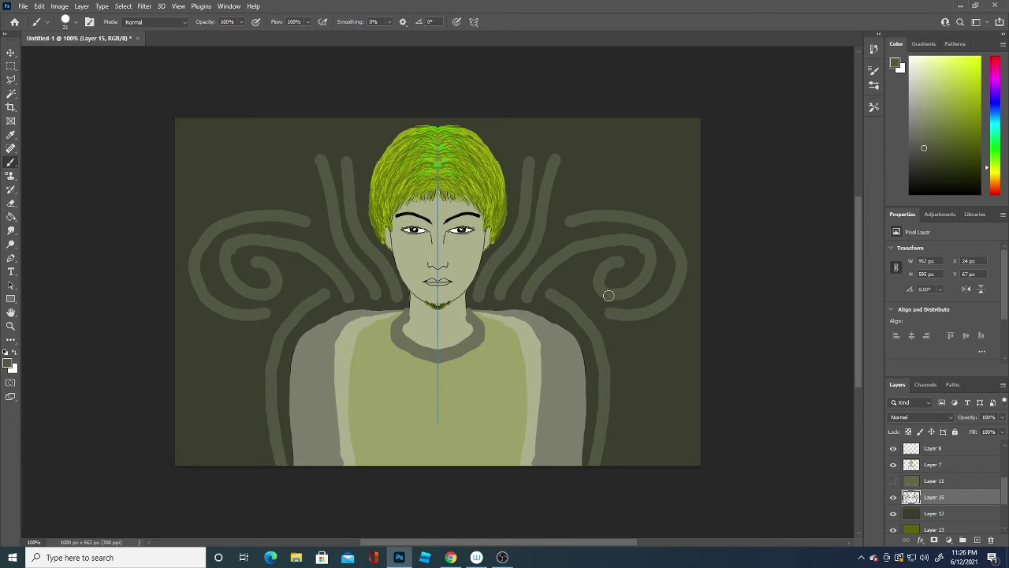
drag(578, 194, 597, 140)
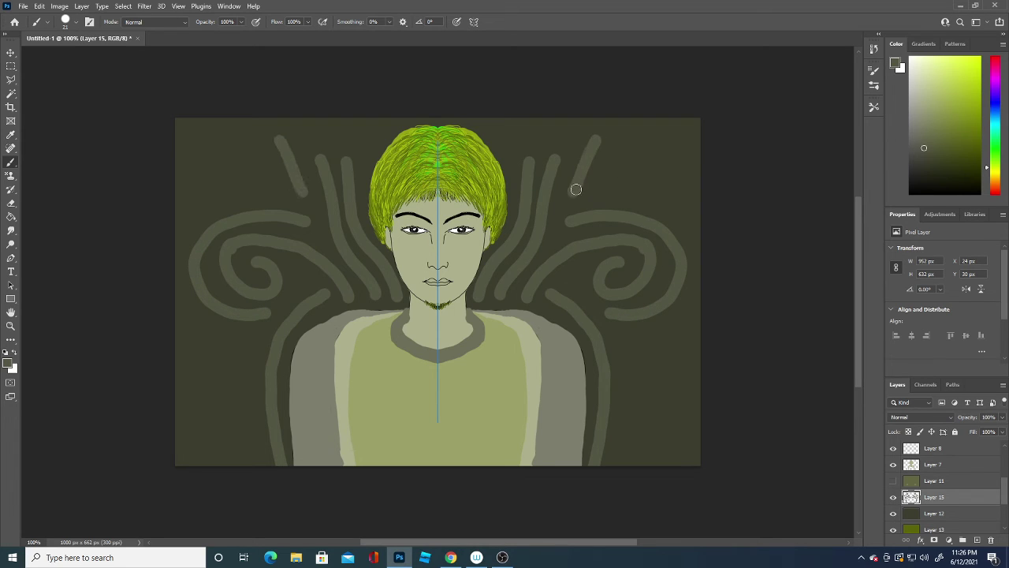
mouse_move(577, 189)
mouse_down()
mouse_move(654, 163)
mouse_move(665, 132)
mouse_up()
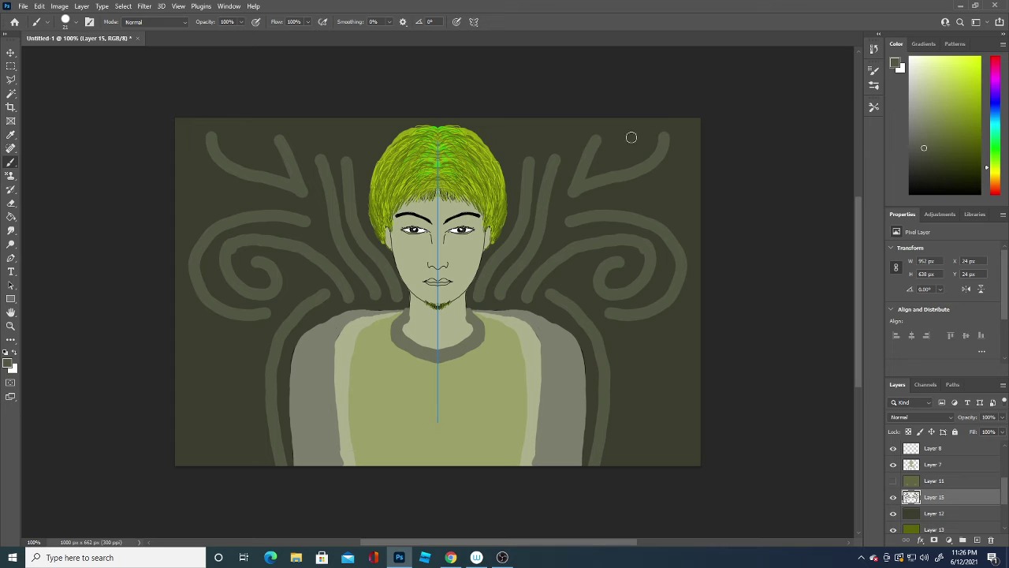
drag(608, 153, 638, 114)
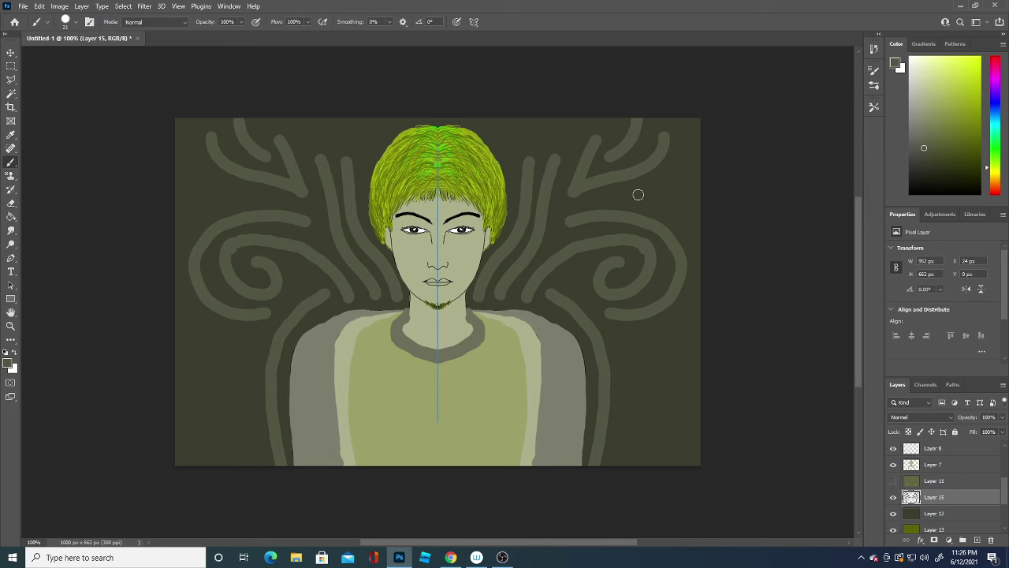
mouse_move(612, 194)
mouse_down()
mouse_move(660, 189)
mouse_move(712, 146)
mouse_up()
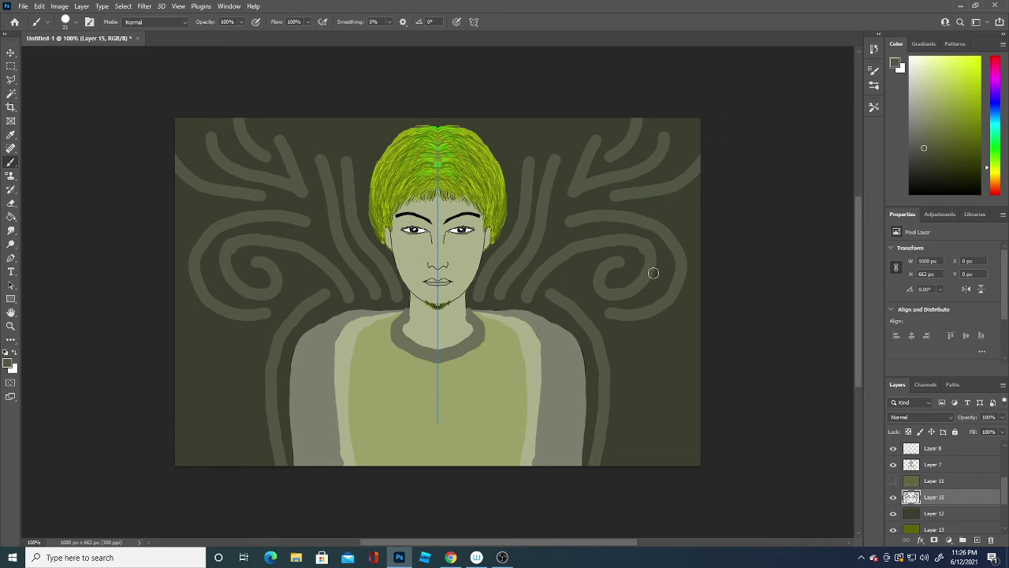
Step: Add mirrored lower strokes, corner spirals and short strokes along the edges and top corners
mouse_move(620, 340)
mouse_down()
mouse_move(652, 340)
mouse_move(705, 282)
mouse_up()
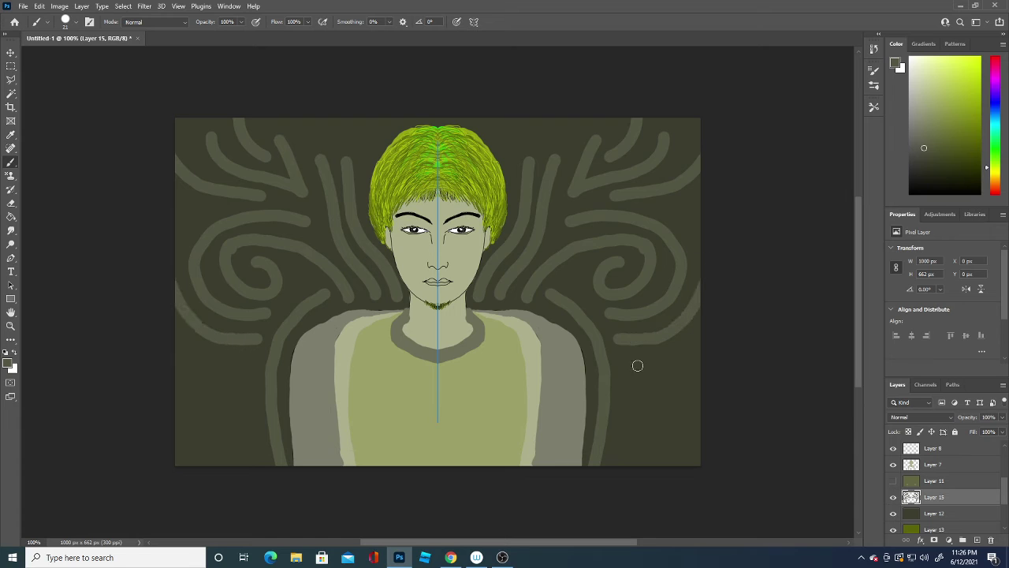
mouse_move(623, 362)
mouse_down()
mouse_move(660, 367)
mouse_move(705, 470)
mouse_up()
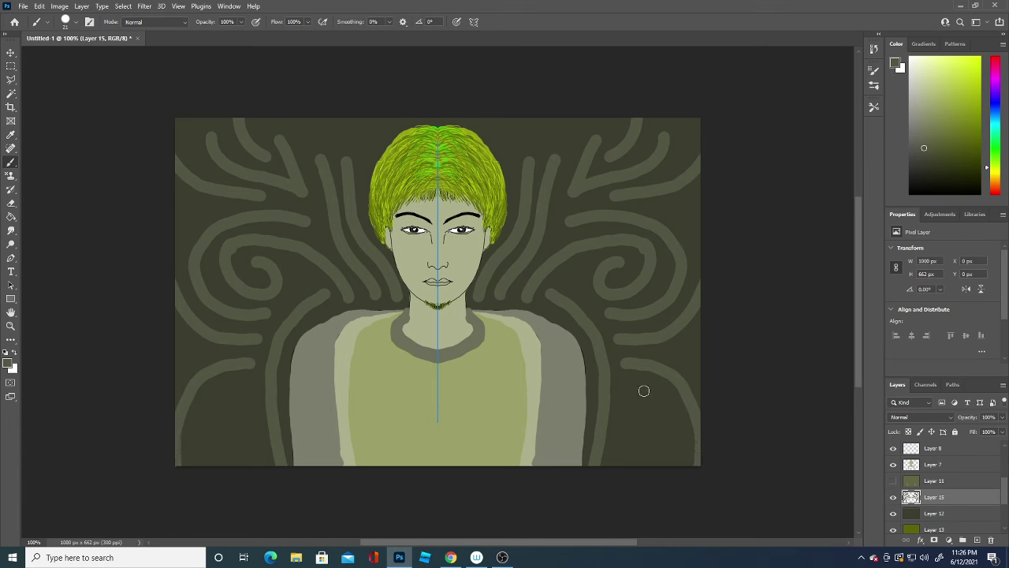
mouse_move(643, 390)
mouse_down()
mouse_move(628, 397)
mouse_move(662, 440)
mouse_move(622, 455)
mouse_move(638, 426)
mouse_up()
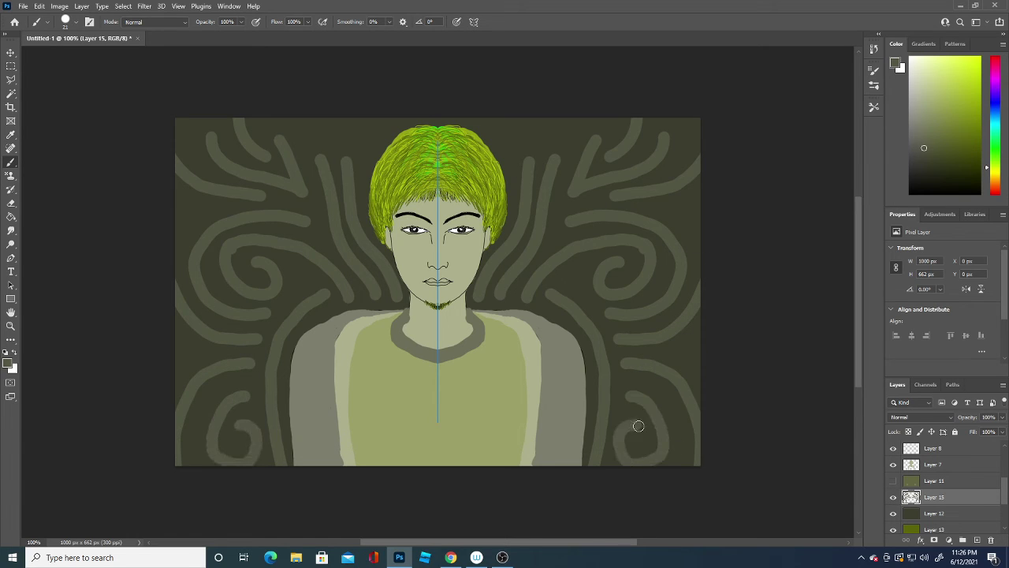
drag(669, 348, 705, 348)
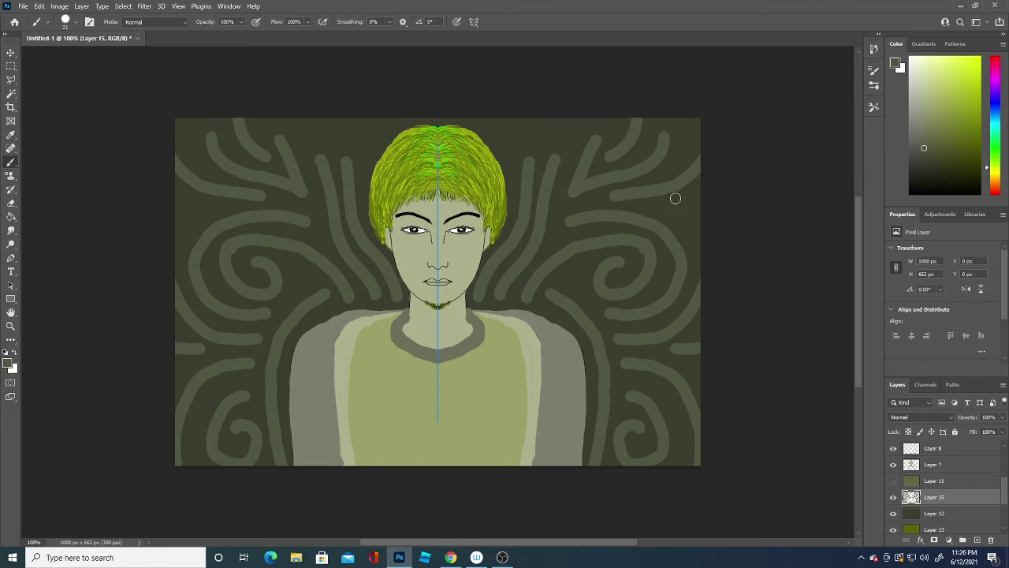
mouse_move(675, 197)
mouse_down()
mouse_move(676, 210)
mouse_move(703, 199)
mouse_up()
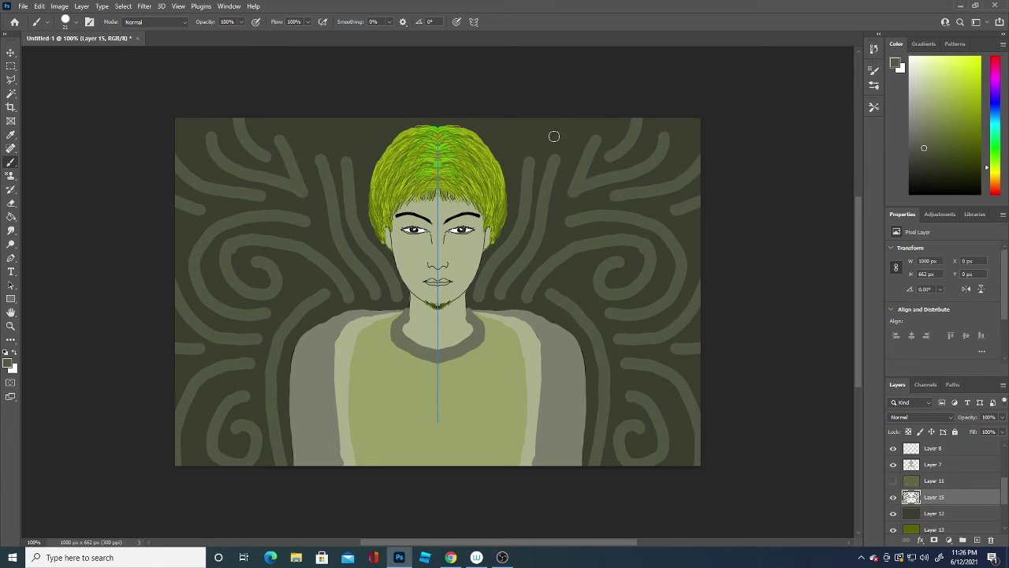
drag(555, 137, 558, 118)
drag(524, 146, 521, 118)
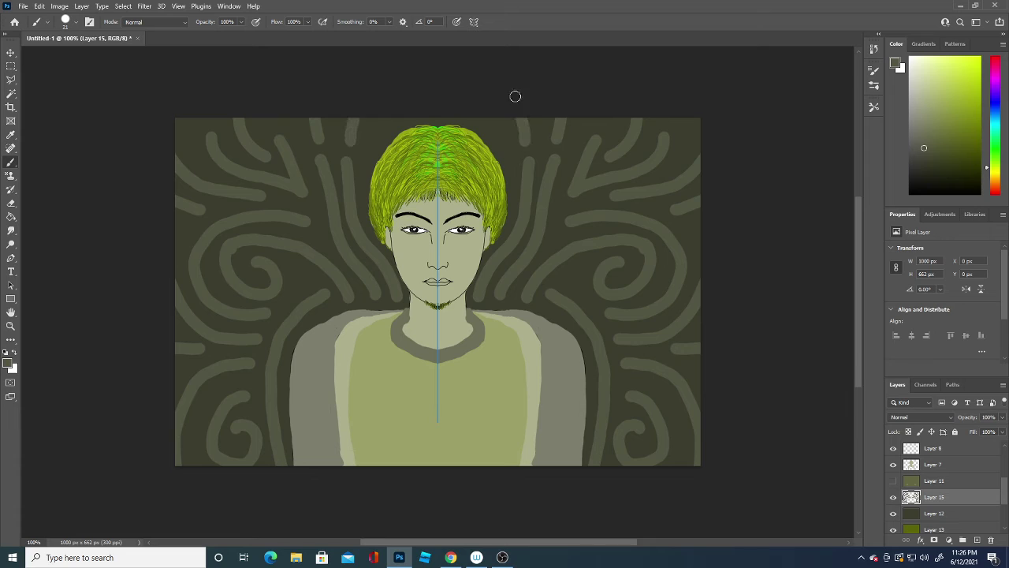
drag(685, 142, 697, 110)
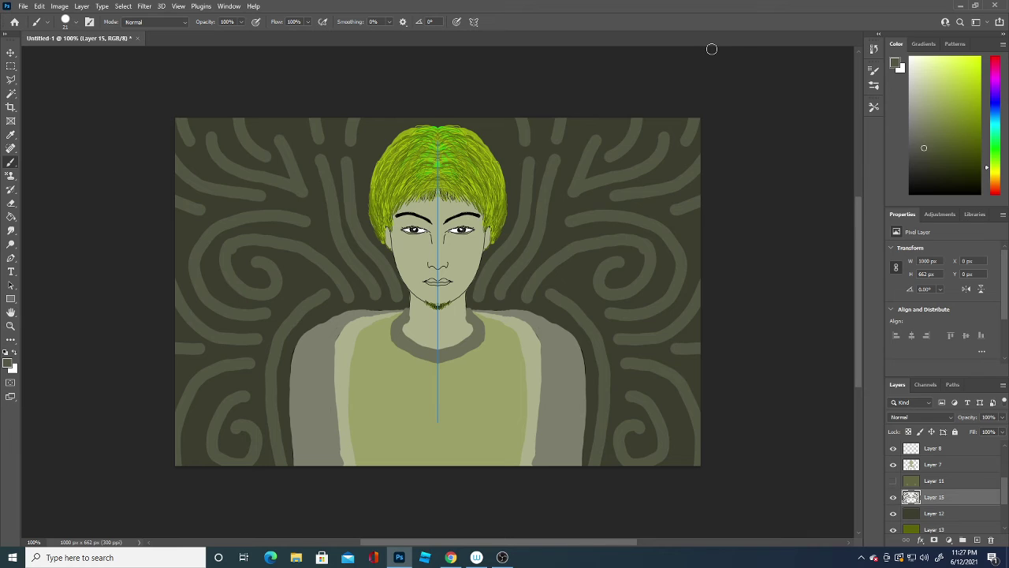
Step: Set the foreground colour to #9da18b and the brush size to 1 px
click(9, 363)
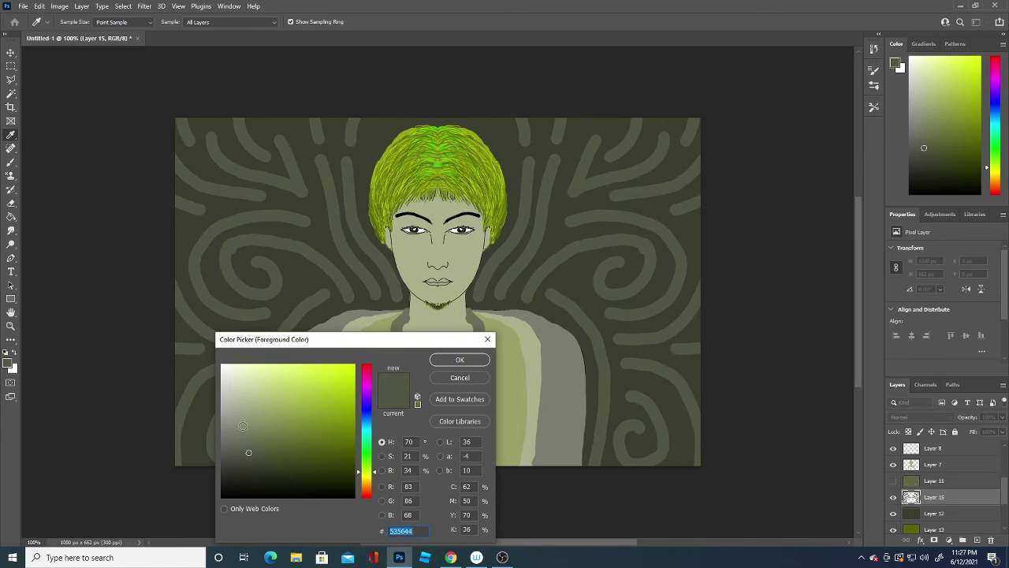
click(239, 413)
click(458, 359)
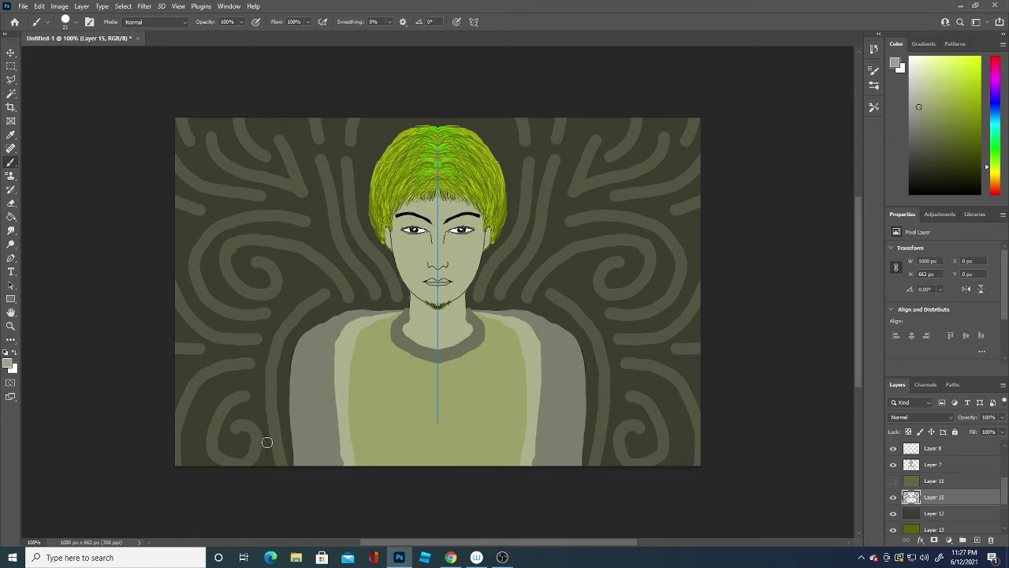
click(77, 21)
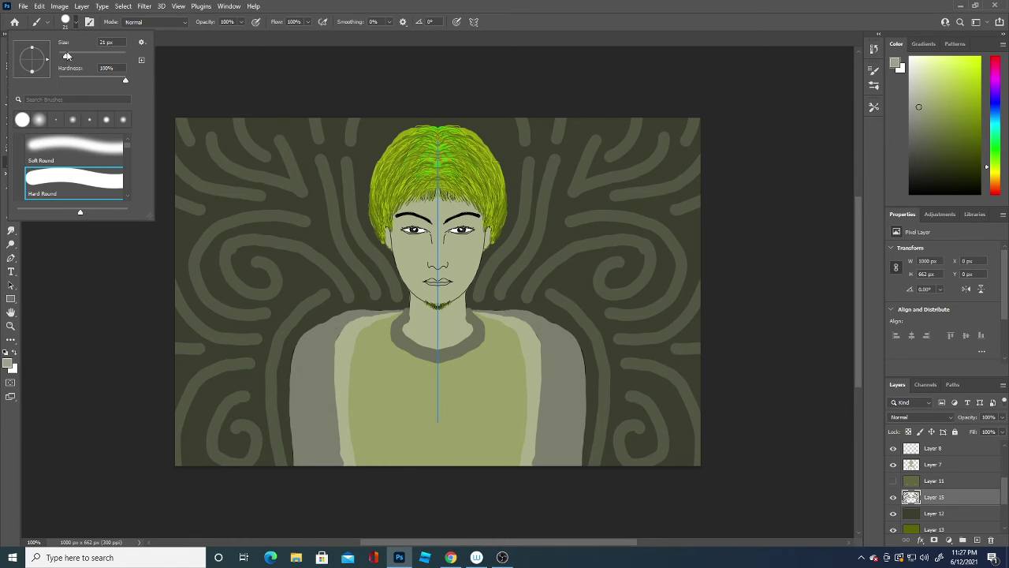
text(1)
key(Return)
Step: Trace thin lines up the shoulder edge and the swirl bands beside the face and hair
mouse_move(280, 465)
mouse_down()
mouse_move(277, 348)
mouse_move(328, 278)
mouse_up()
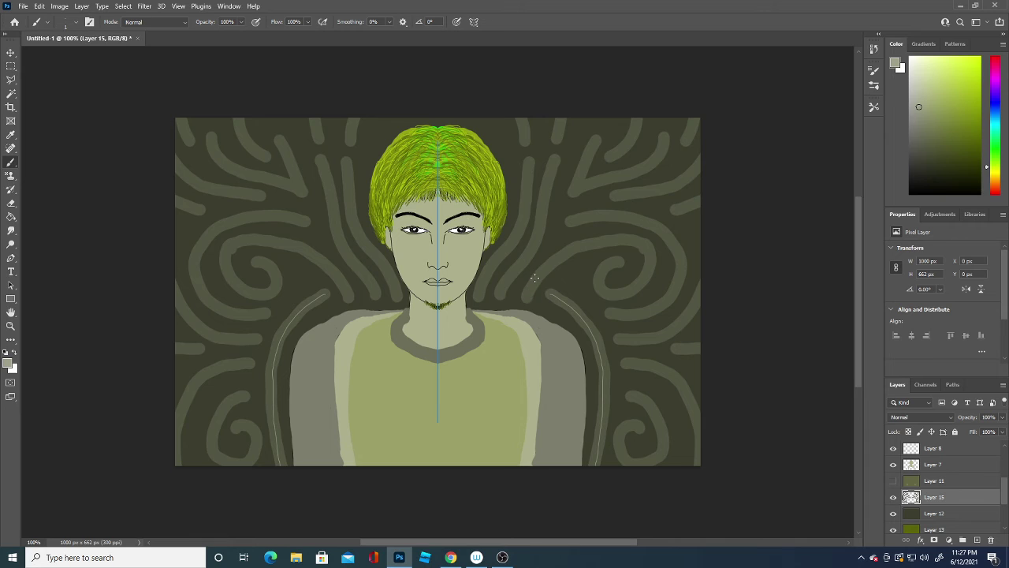
mouse_move(498, 293)
mouse_down()
mouse_move(521, 260)
mouse_move(535, 171)
mouse_up()
drag(479, 286, 518, 225)
drag(526, 190, 523, 130)
drag(580, 173, 591, 145)
mouse_move(577, 187)
mouse_down()
mouse_move(610, 181)
mouse_move(664, 147)
mouse_move(627, 141)
mouse_move(639, 119)
mouse_up()
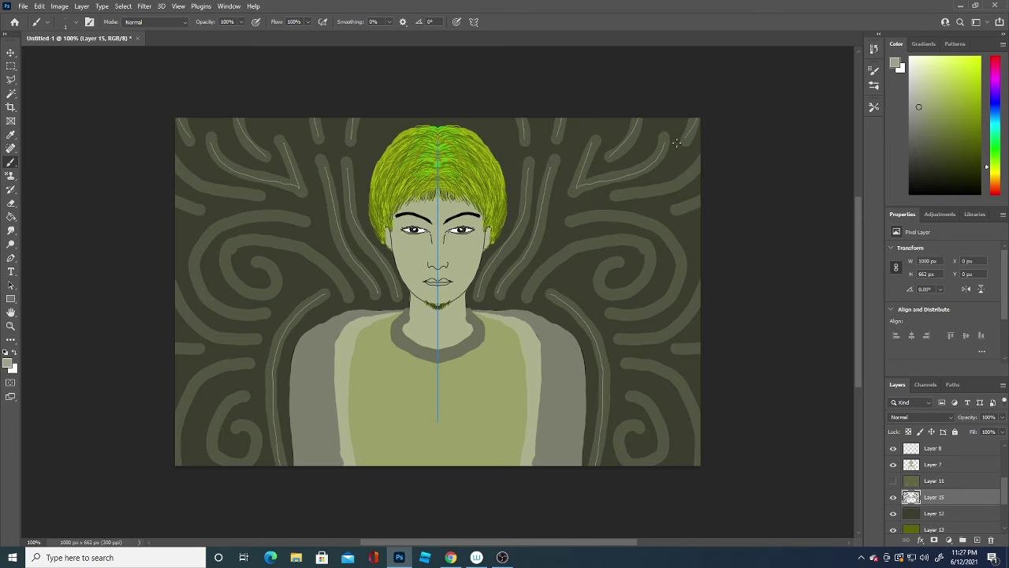
mouse_move(633, 193)
mouse_down()
mouse_move(672, 185)
mouse_move(705, 160)
mouse_up()
Step: Outline the right swirl edges, inner spiral, and lower bands out to the right edge
drag(639, 221, 675, 250)
drag(672, 293, 615, 317)
mouse_move(611, 264)
mouse_down()
mouse_move(601, 286)
mouse_move(637, 289)
mouse_move(648, 251)
mouse_move(624, 238)
mouse_up()
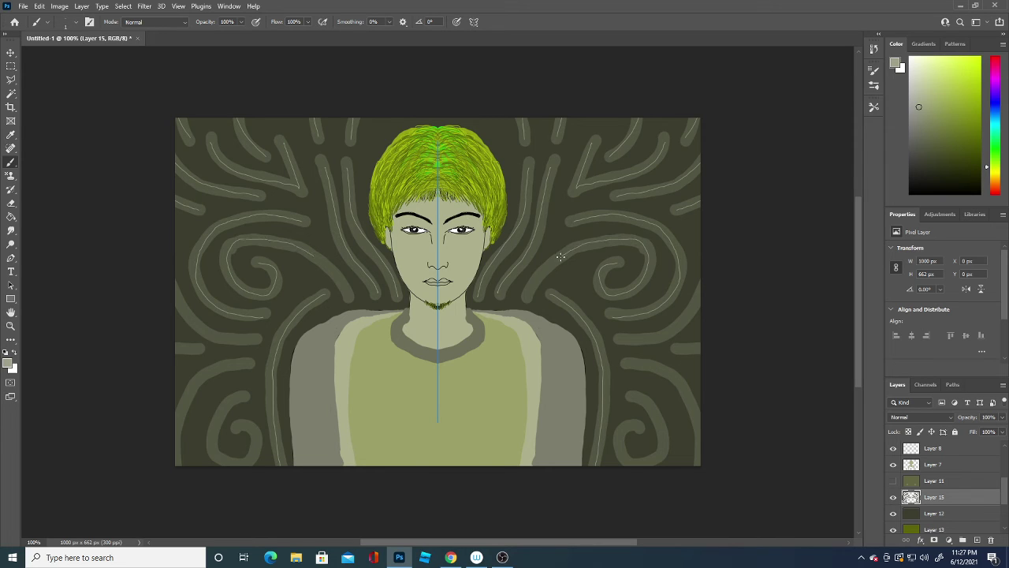
drag(560, 256, 539, 279)
mouse_move(632, 365)
mouse_down()
mouse_move(656, 367)
mouse_move(684, 391)
mouse_up()
mouse_move(627, 429)
mouse_down()
mouse_move(621, 455)
mouse_move(660, 443)
mouse_move(662, 412)
mouse_up()
mouse_move(620, 339)
mouse_down()
mouse_move(655, 341)
mouse_move(684, 318)
mouse_move(736, 242)
mouse_up()
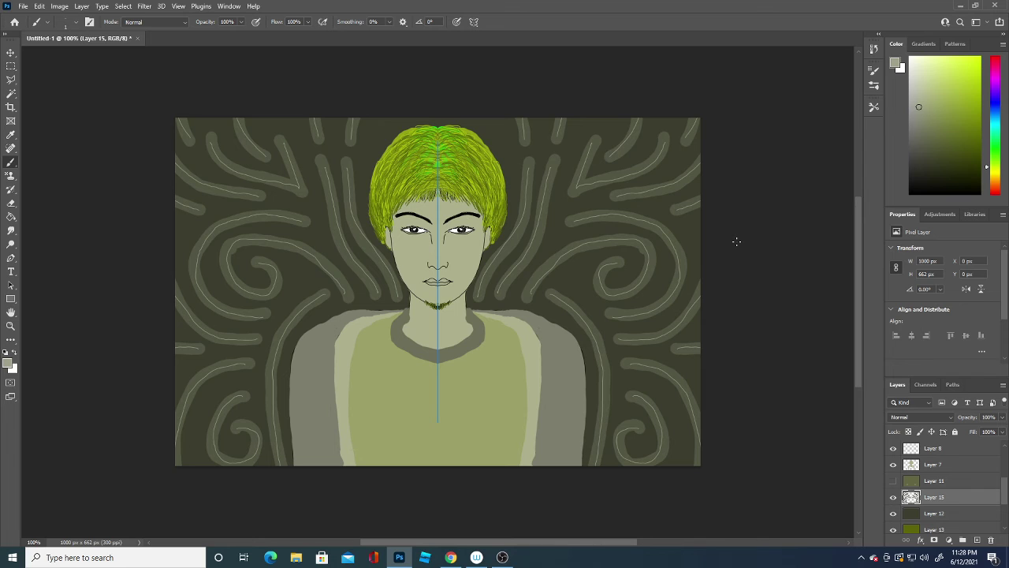
Step: Switch the foreground to lighter grey-green #acb08e and select Layer 14
click(8, 364)
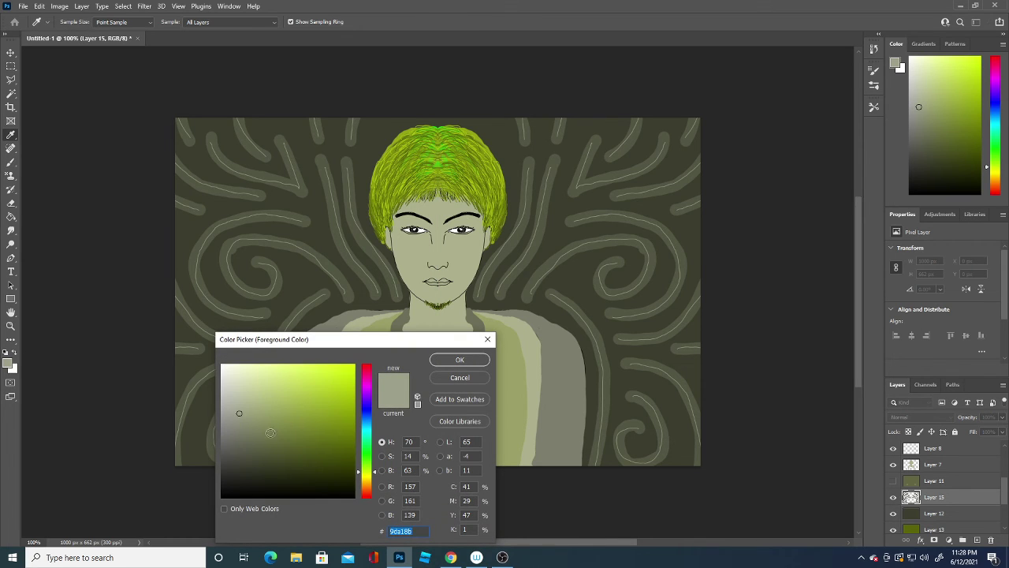
click(466, 255)
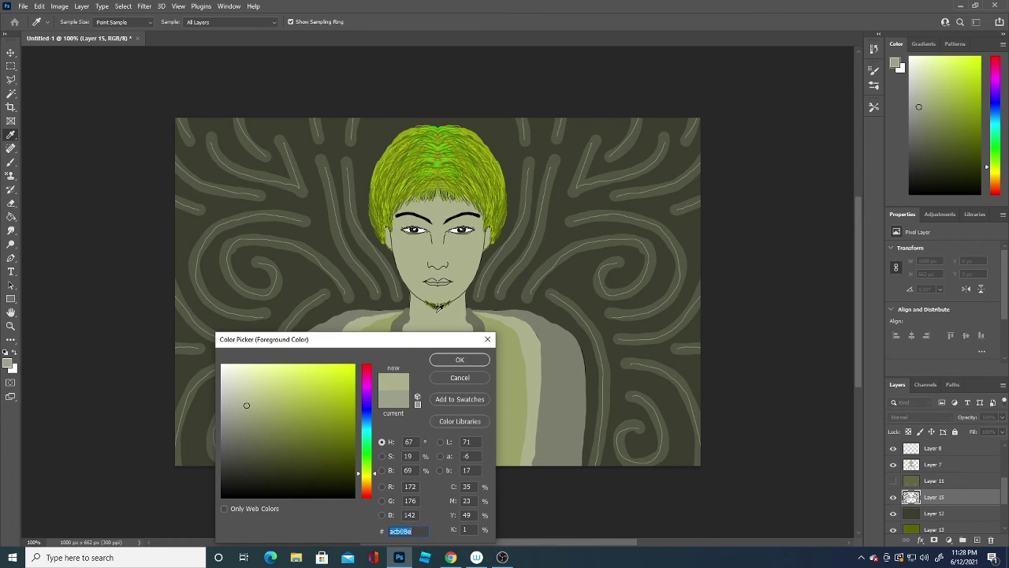
click(250, 423)
click(459, 359)
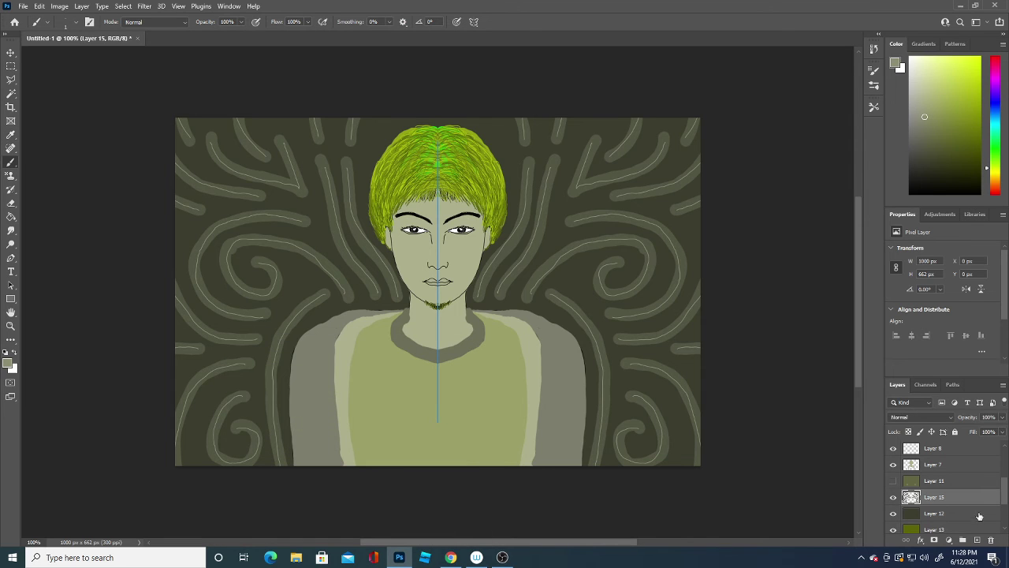
drag(1005, 491, 1002, 458)
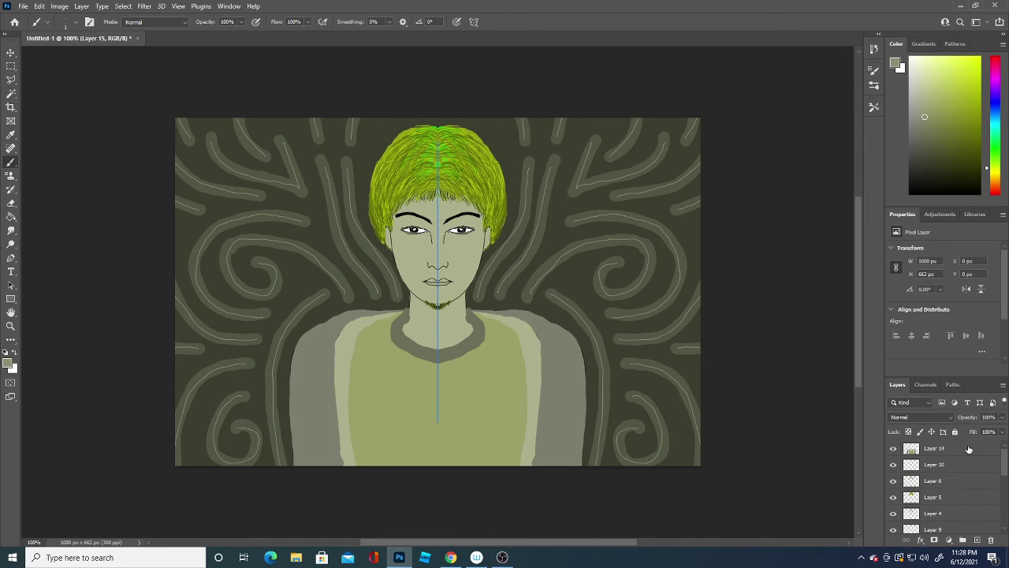
click(969, 448)
Step: Add a new layer above Layer 14 and paint a light highlight along the lips
click(977, 540)
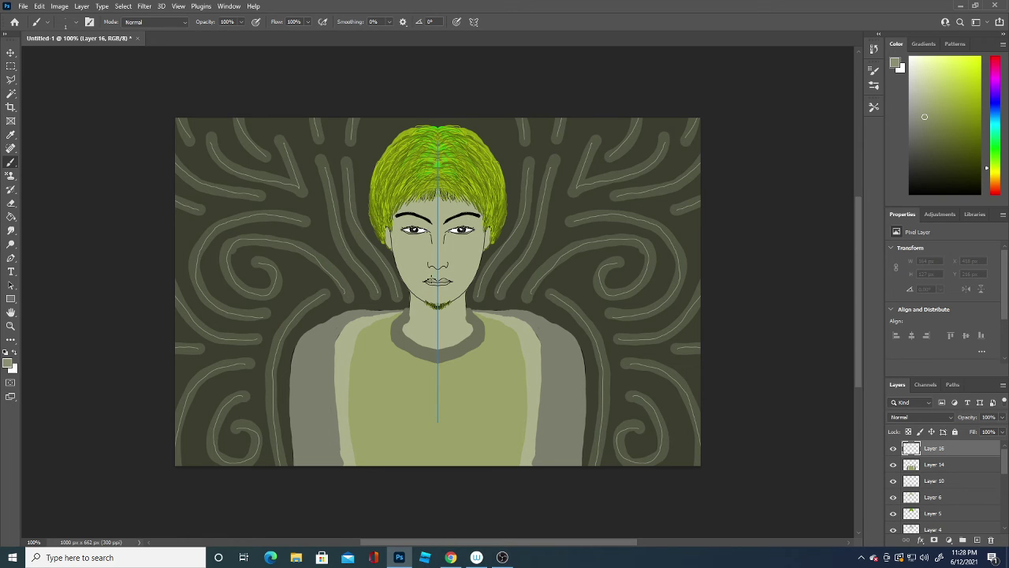
drag(430, 281, 448, 280)
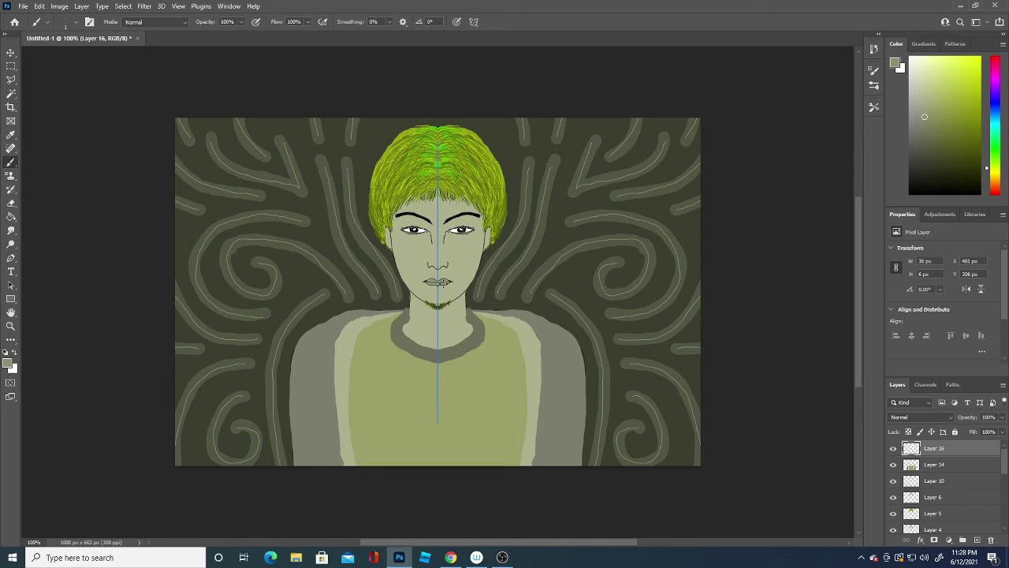
drag(444, 284, 448, 279)
Step: Set the brush to 9 px, undo a trial jaw stroke, and pick face tone #acb08e
click(75, 22)
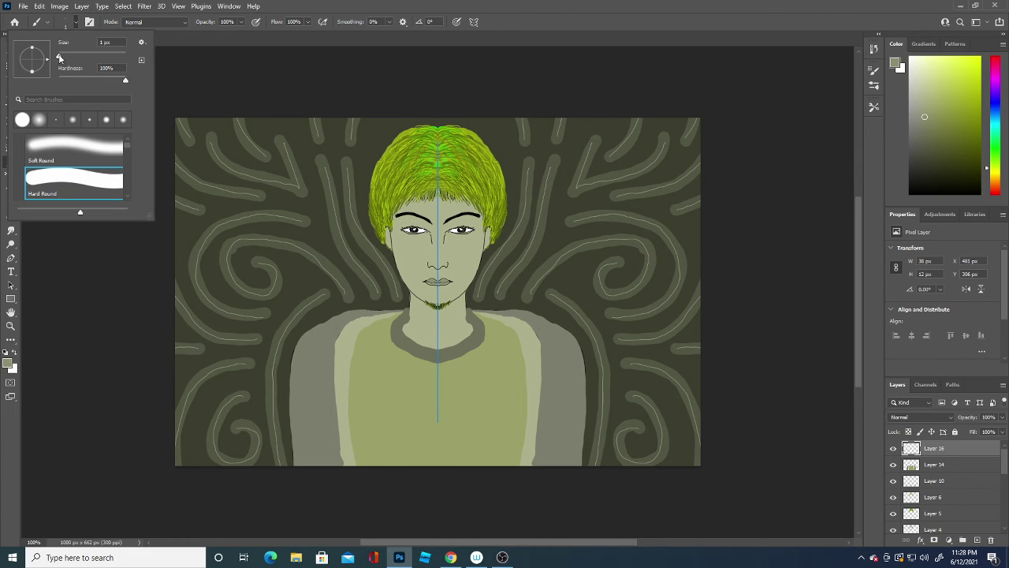
drag(60, 54, 64, 55)
click(452, 297)
drag(456, 295, 481, 224)
key(ctrl+z)
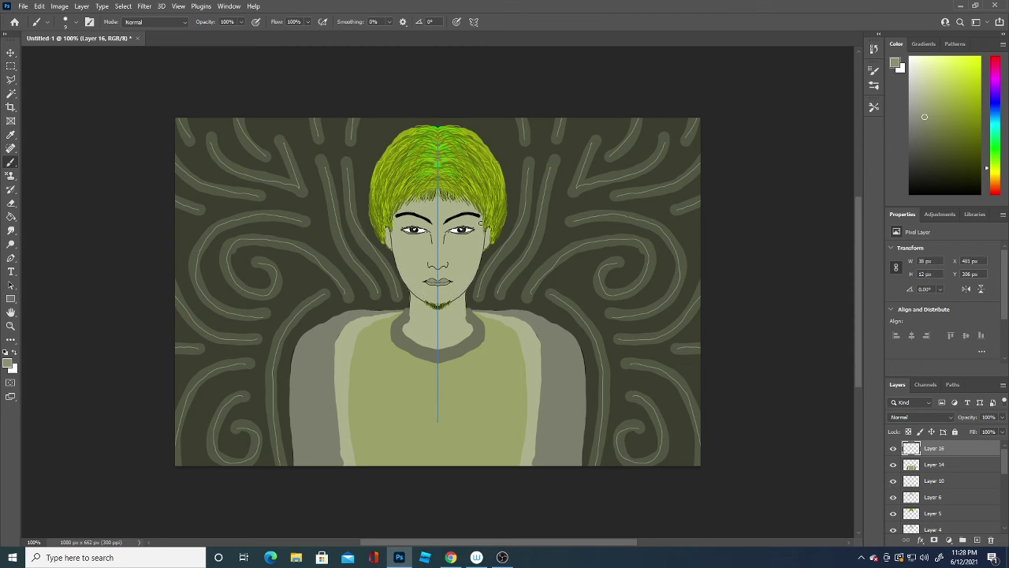
click(7, 363)
click(450, 289)
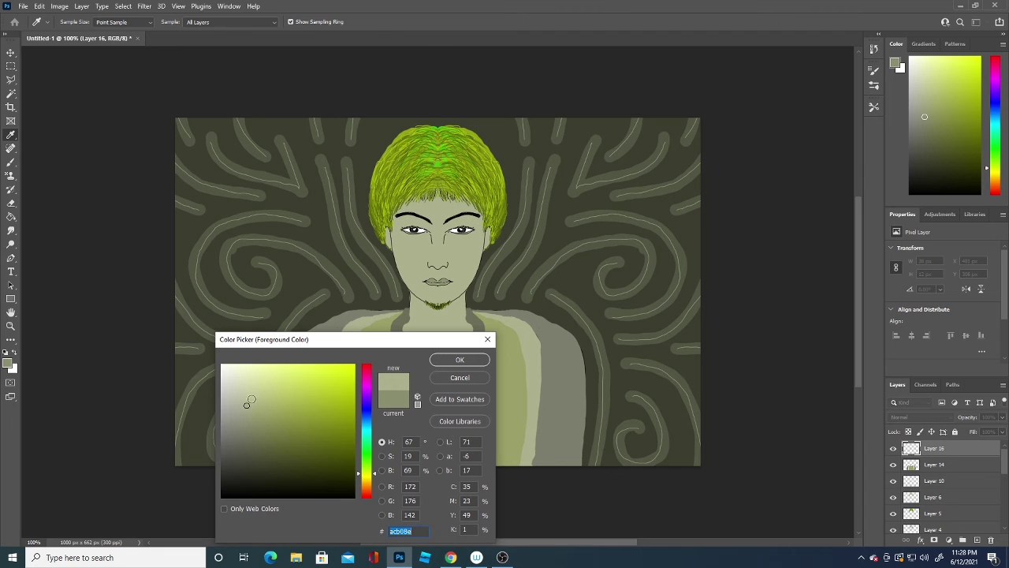
click(455, 359)
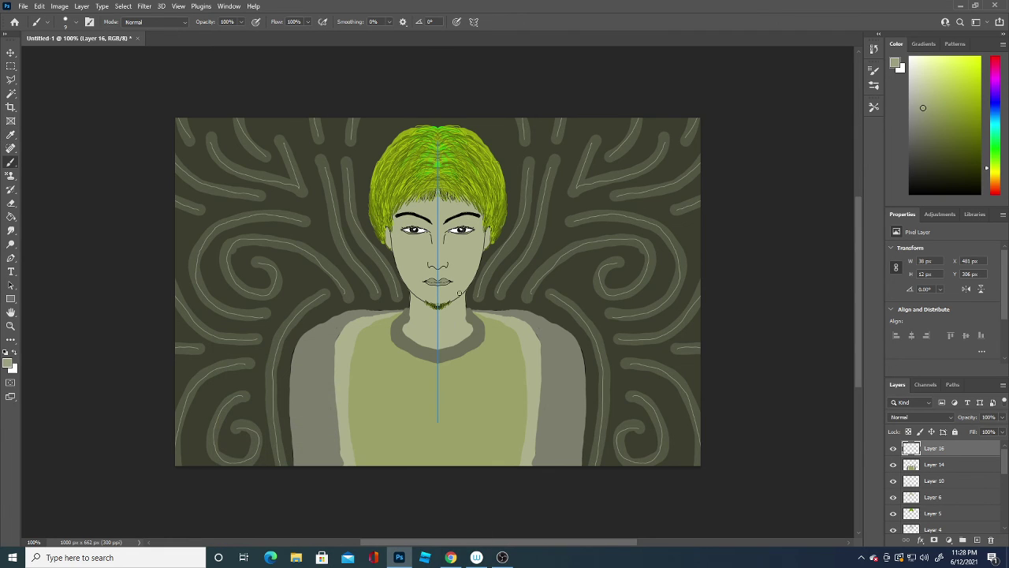
Step: Turn symmetry off and paint a right-cheek highlight, undoing a stray brow stroke
click(474, 21)
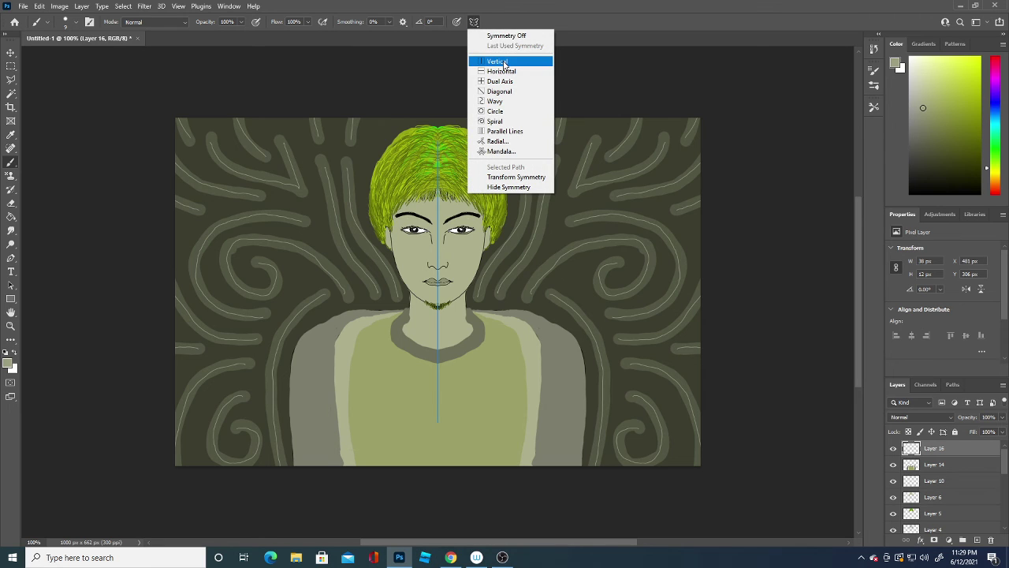
click(508, 36)
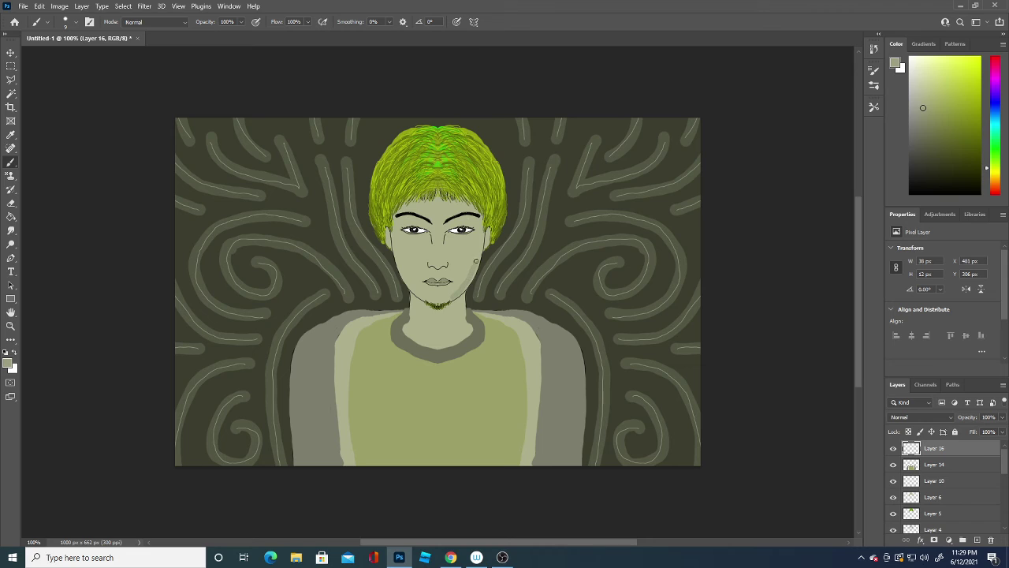
drag(476, 260, 483, 225)
mouse_move(462, 219)
mouse_down()
mouse_move(469, 203)
mouse_move(460, 224)
mouse_move(476, 225)
mouse_up()
key(ctrl+z)
Step: Add pale highlights around the left eye, chin, right ear, hairline and neck
drag(403, 228, 426, 227)
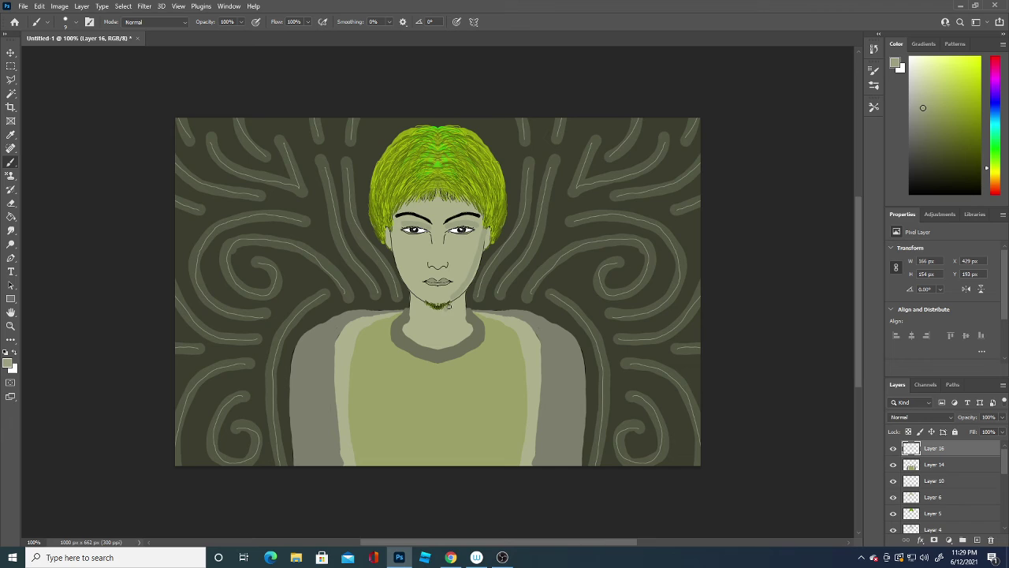
mouse_move(462, 297)
mouse_down()
mouse_move(421, 292)
mouse_move(433, 309)
mouse_up()
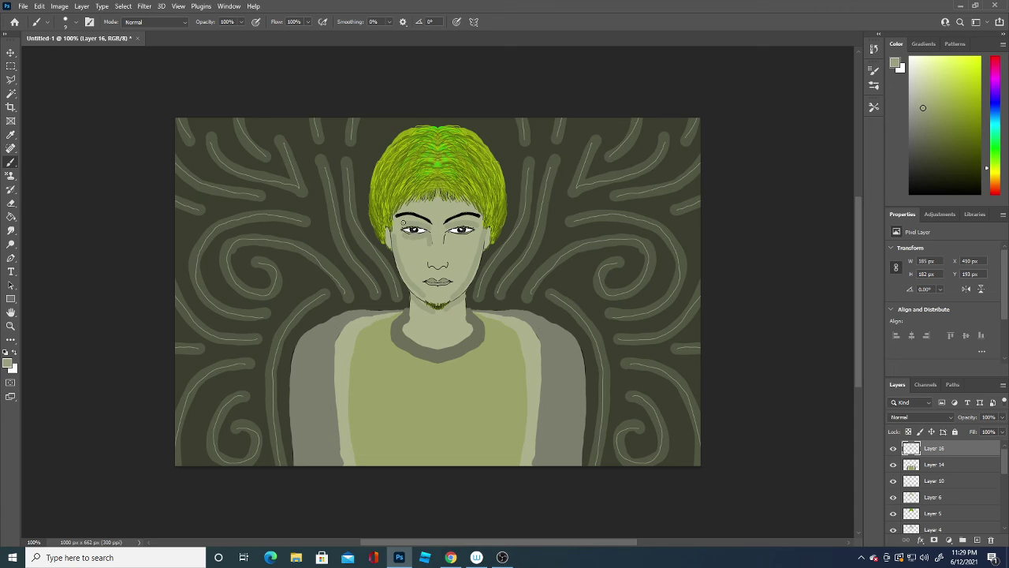
drag(487, 240, 488, 230)
drag(443, 204, 445, 195)
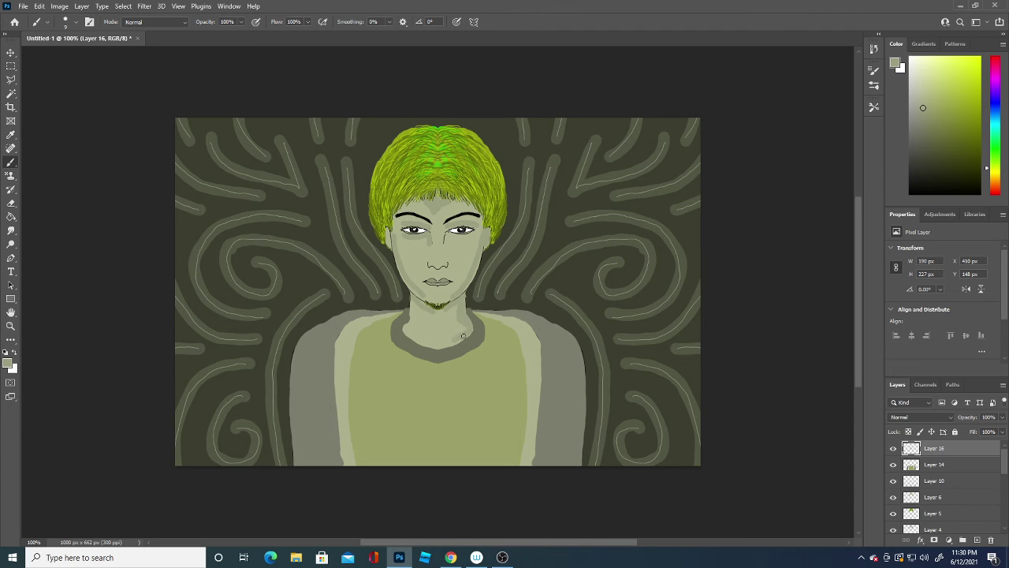
drag(464, 336, 455, 344)
Step: Change the foreground to the lighter grey-green #bbbf9d and return to the brush
key(i)
click(425, 260)
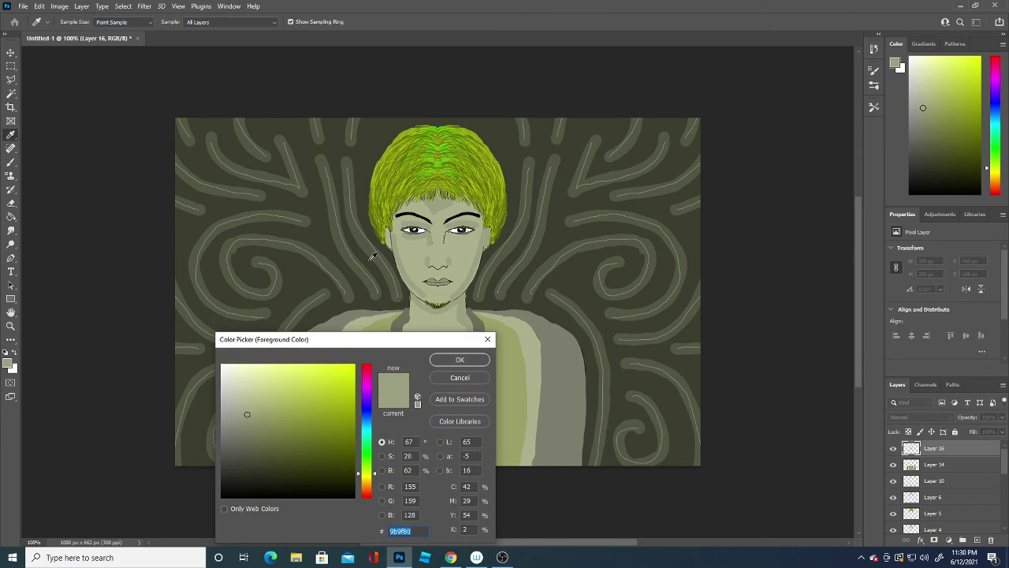
click(241, 394)
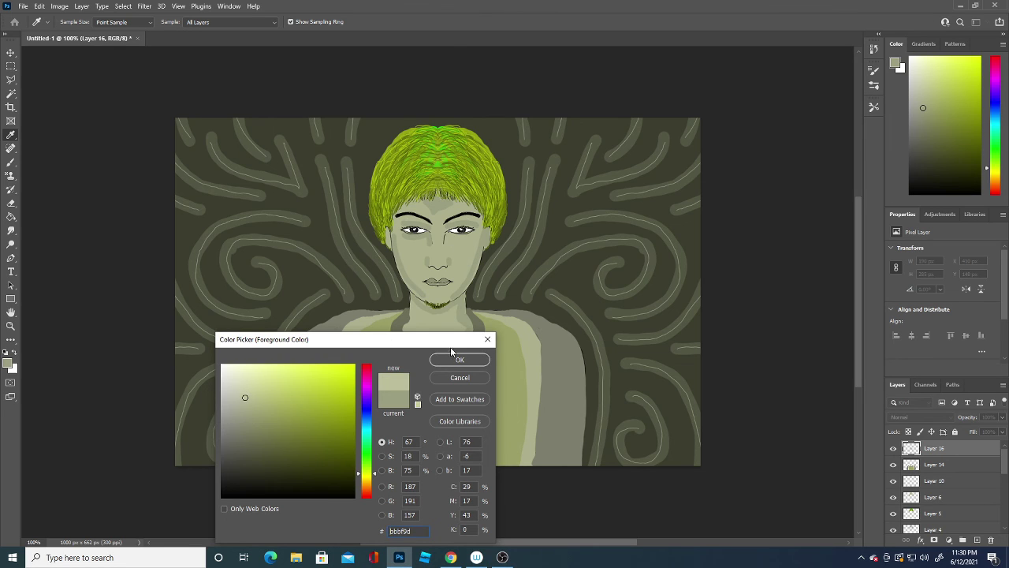
click(460, 360)
key(b)
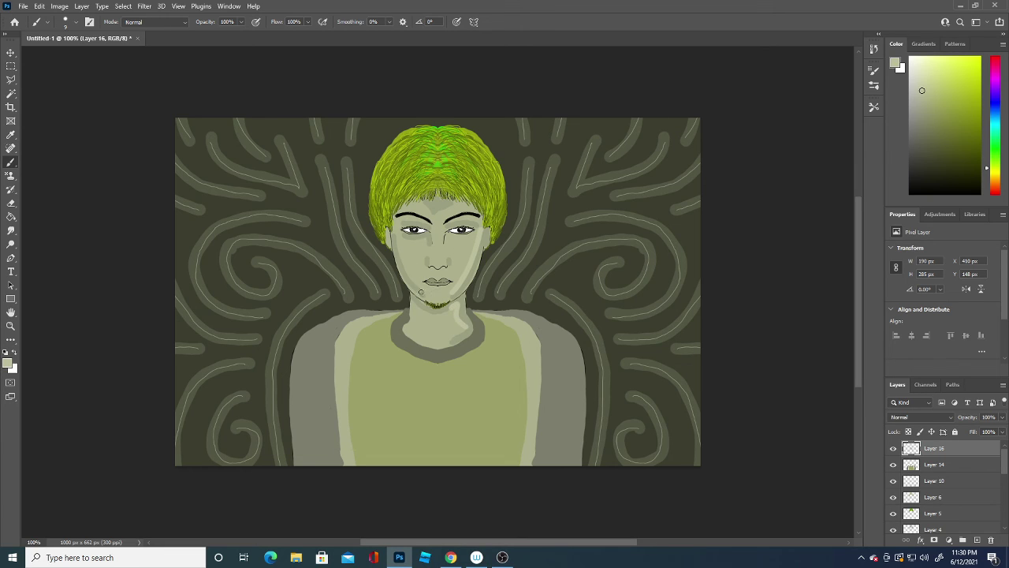
Step: Choose an even lighter highlight colour and shrink the brush to 4 px
click(9, 362)
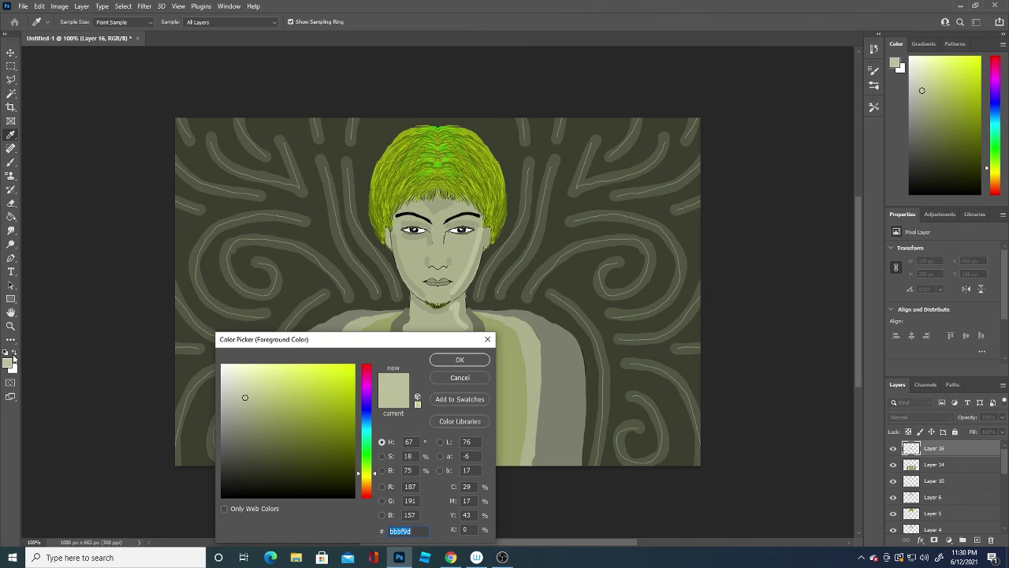
click(230, 382)
click(459, 360)
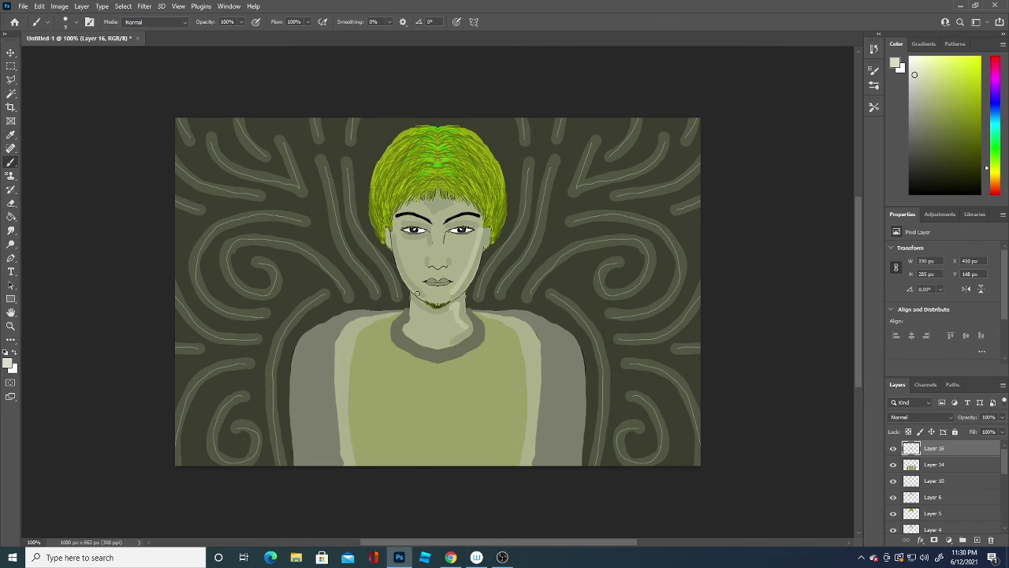
click(75, 24)
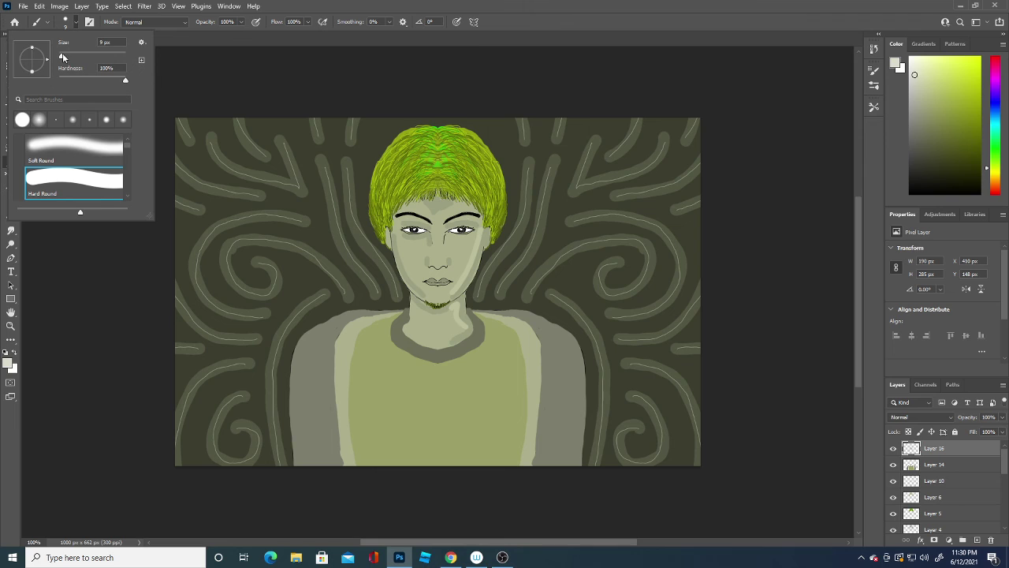
drag(63, 58, 60, 58)
click(418, 296)
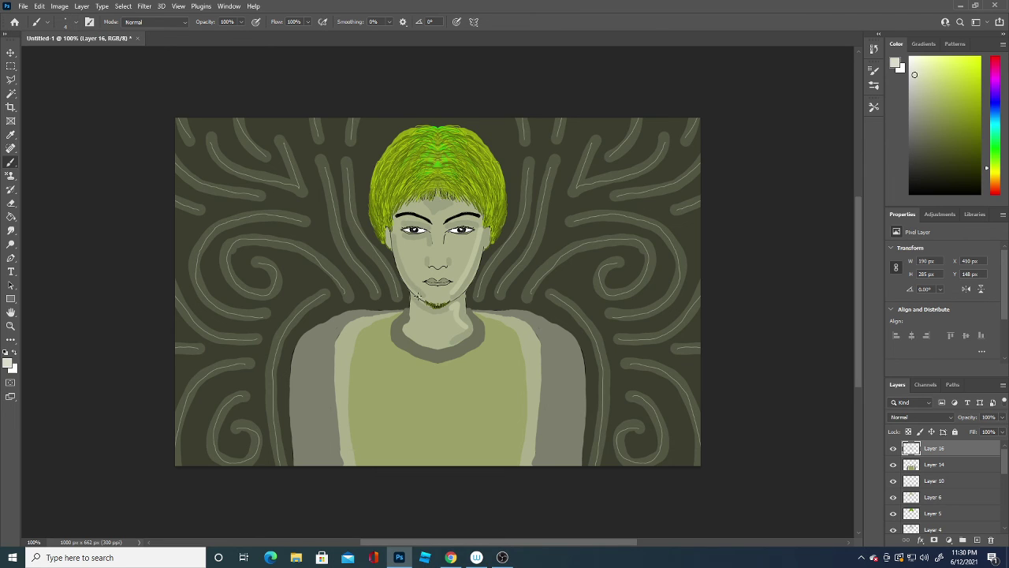
Step: Paint thin light highlights along the left and right jaw edges
drag(417, 295, 395, 249)
drag(463, 291, 482, 233)
right_click(449, 259)
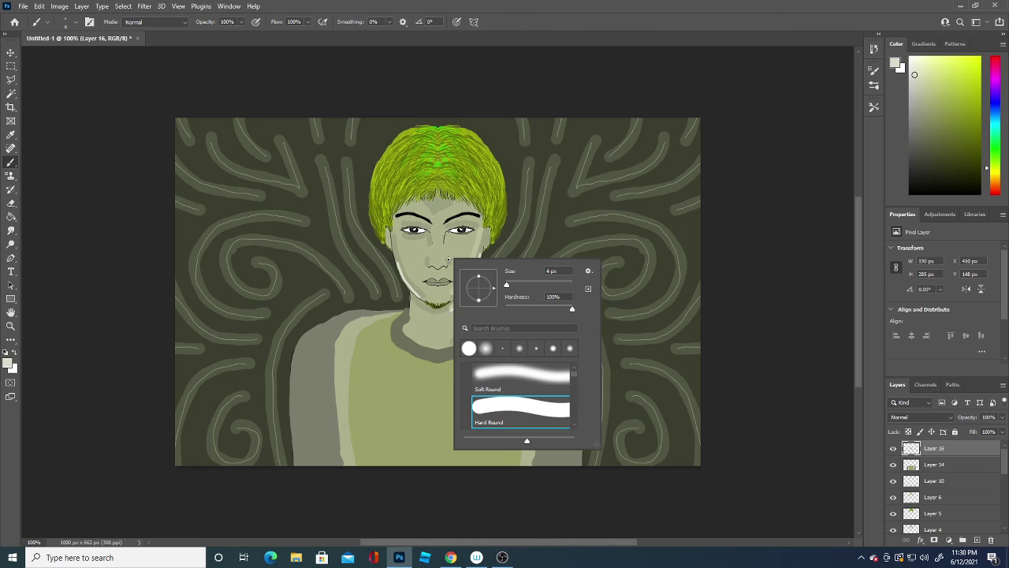
click(683, 82)
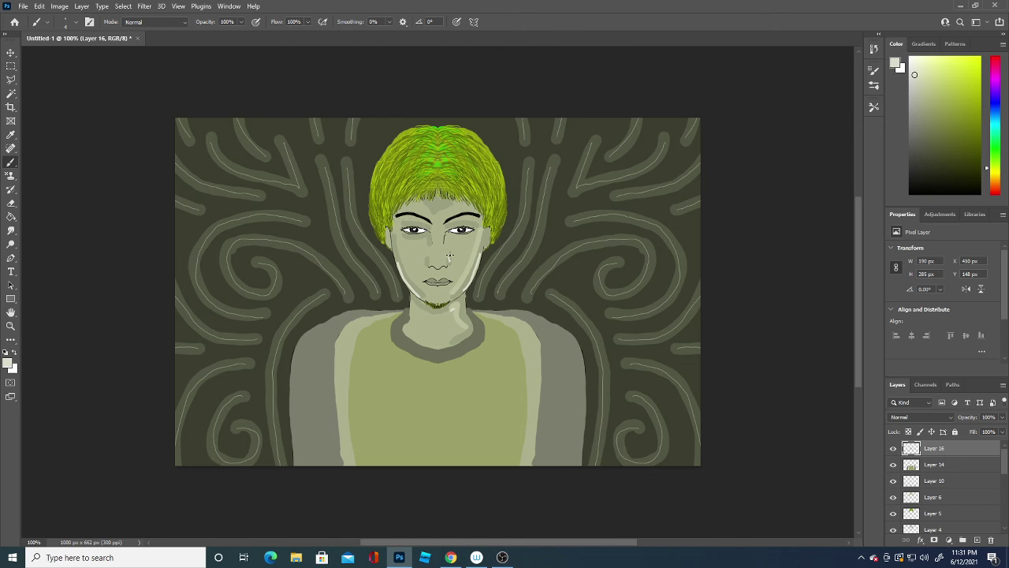
Step: Sample the shoulder grey-green as the colour and set the brush to 15 px
click(7, 362)
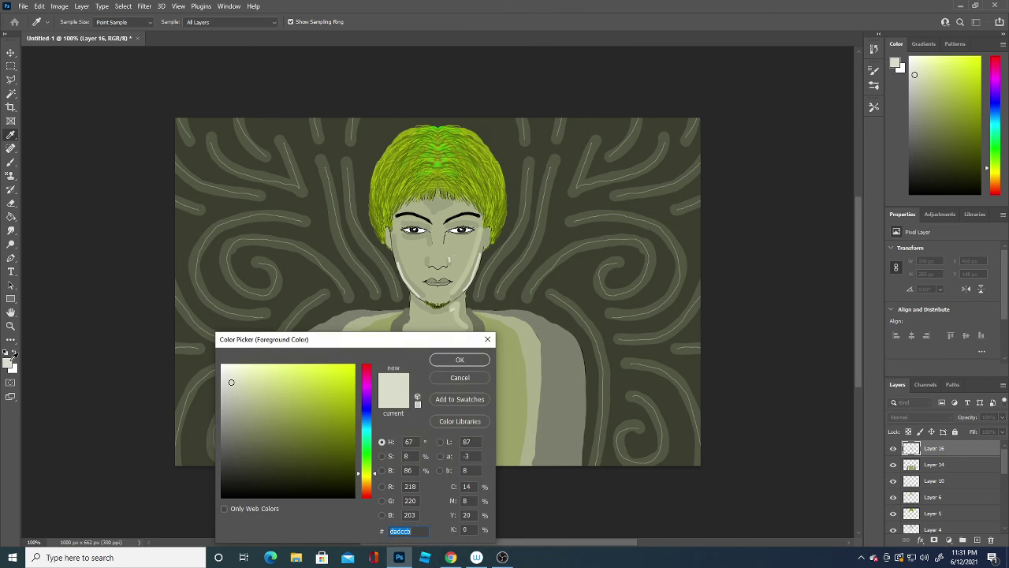
click(576, 362)
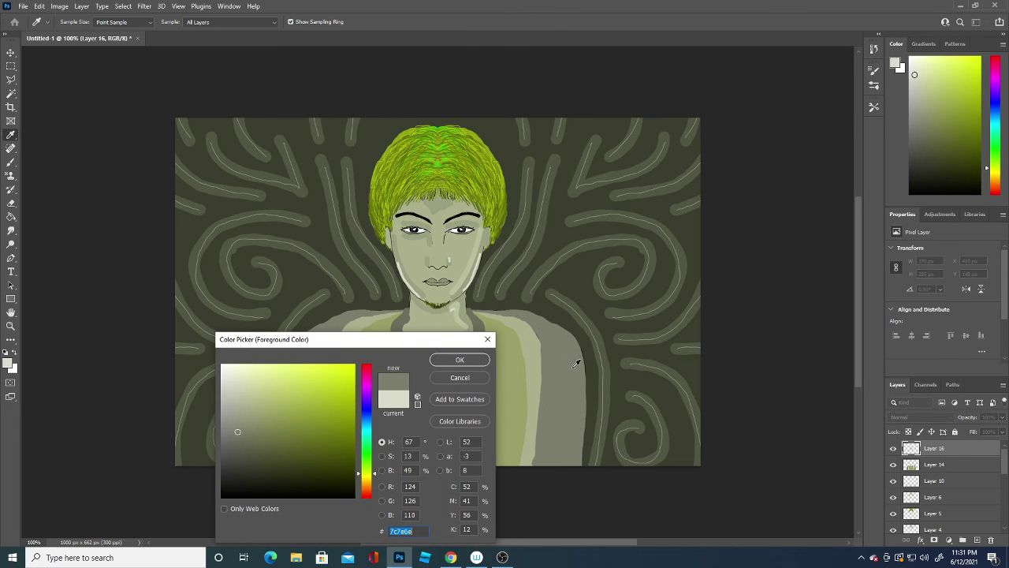
click(473, 360)
key(b)
click(76, 24)
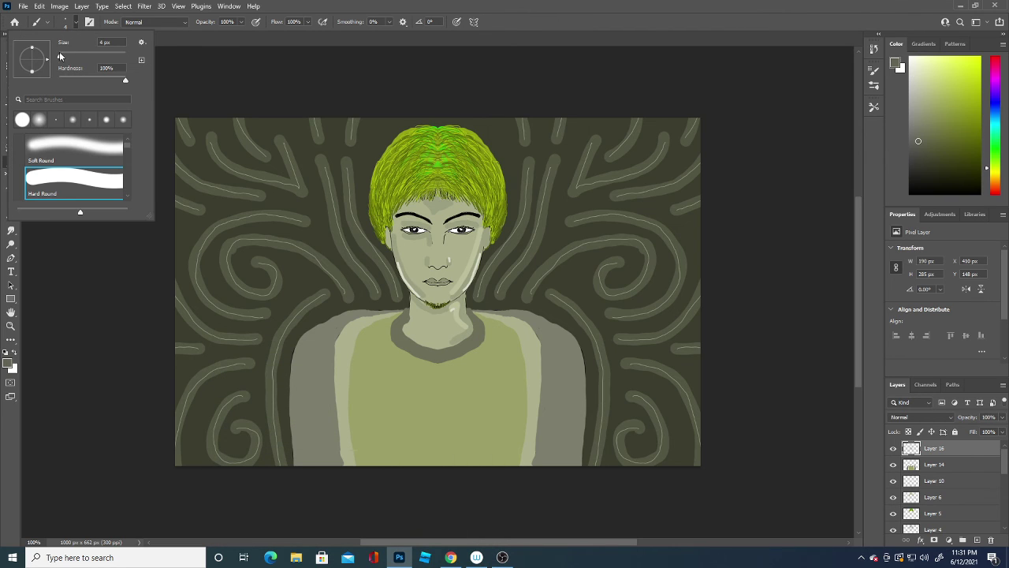
drag(60, 56, 64, 56)
click(577, 465)
Step: Shade the right shoulder edge and top, undoing one stroke, then the shirt's left edge
drag(578, 465, 575, 410)
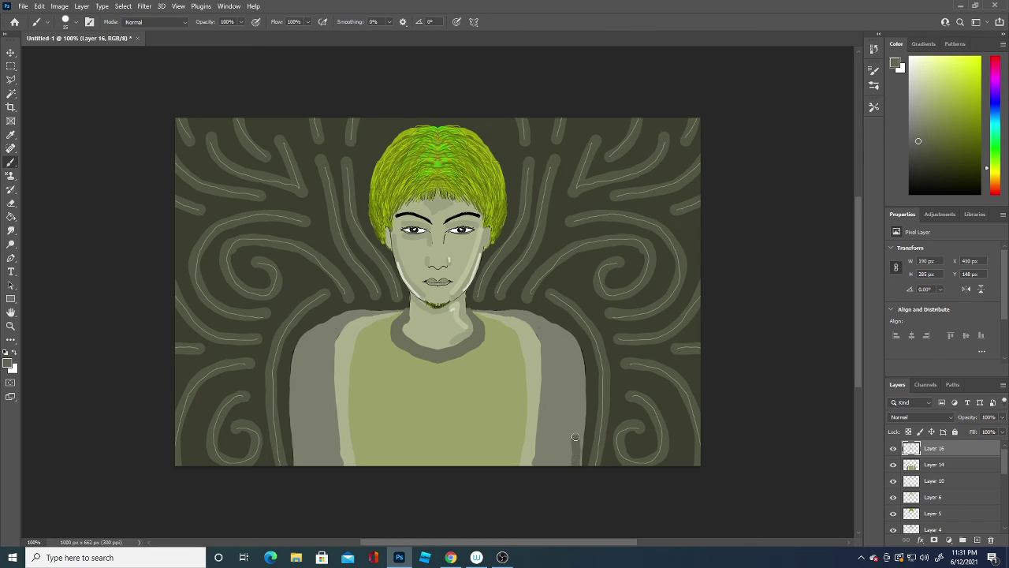
drag(576, 411, 572, 384)
key(ctrl+z)
drag(550, 325, 541, 314)
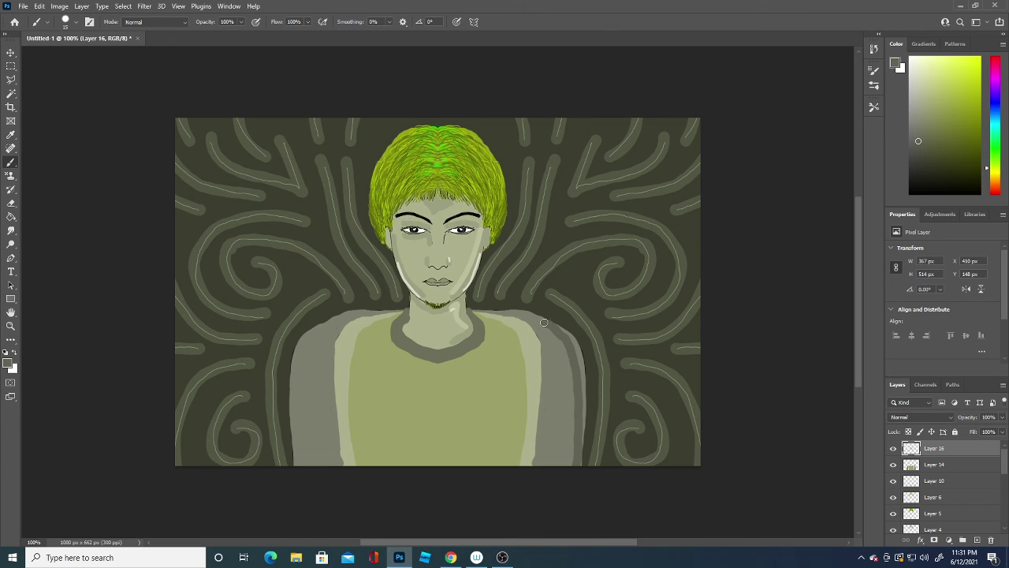
drag(530, 316, 514, 312)
mouse_move(337, 460)
mouse_down()
mouse_move(331, 352)
mouse_move(362, 313)
mouse_up()
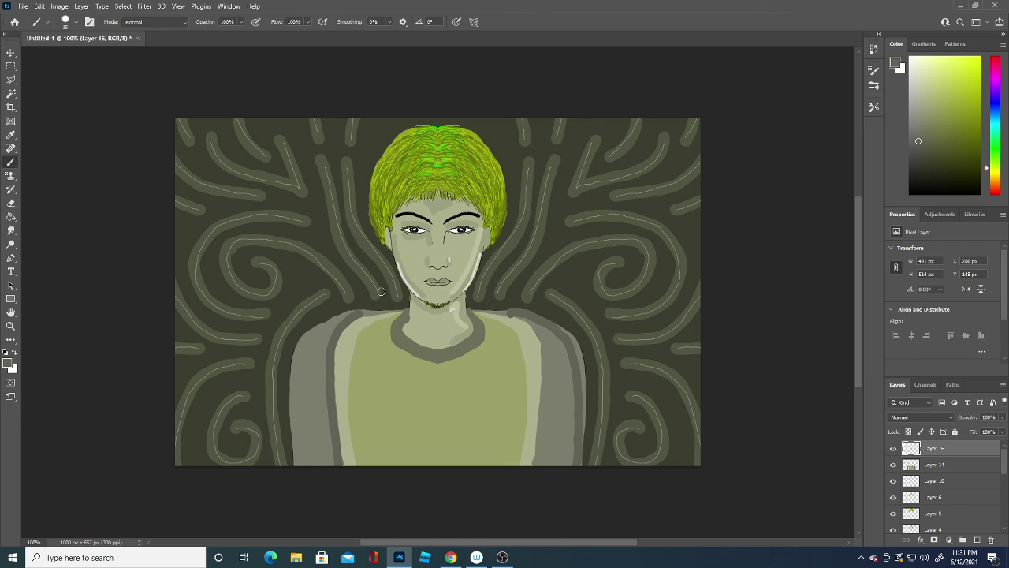
Step: Pick a lighter colour and paint highlight strokes up the right and left sleeves
click(9, 364)
click(235, 422)
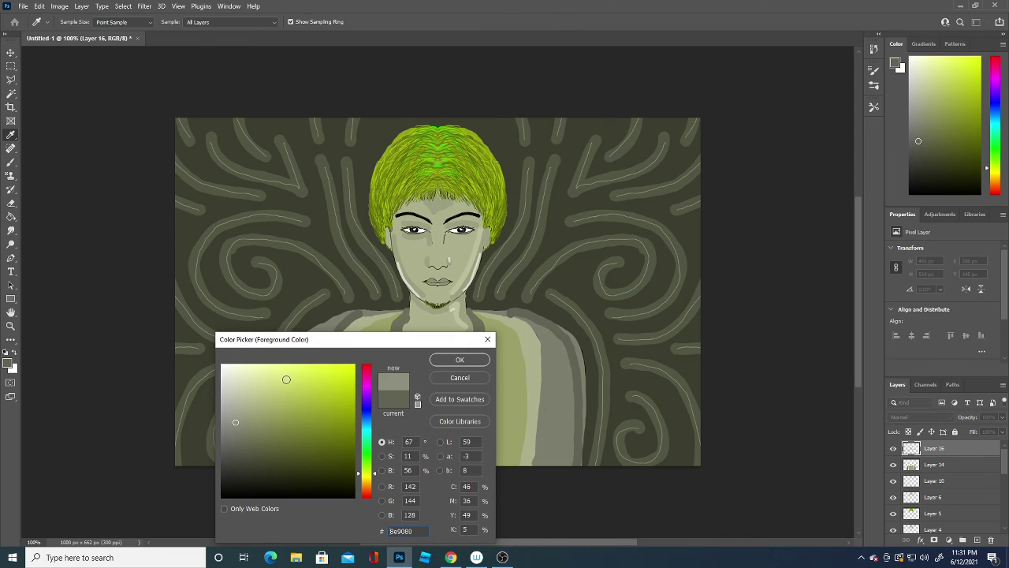
click(460, 360)
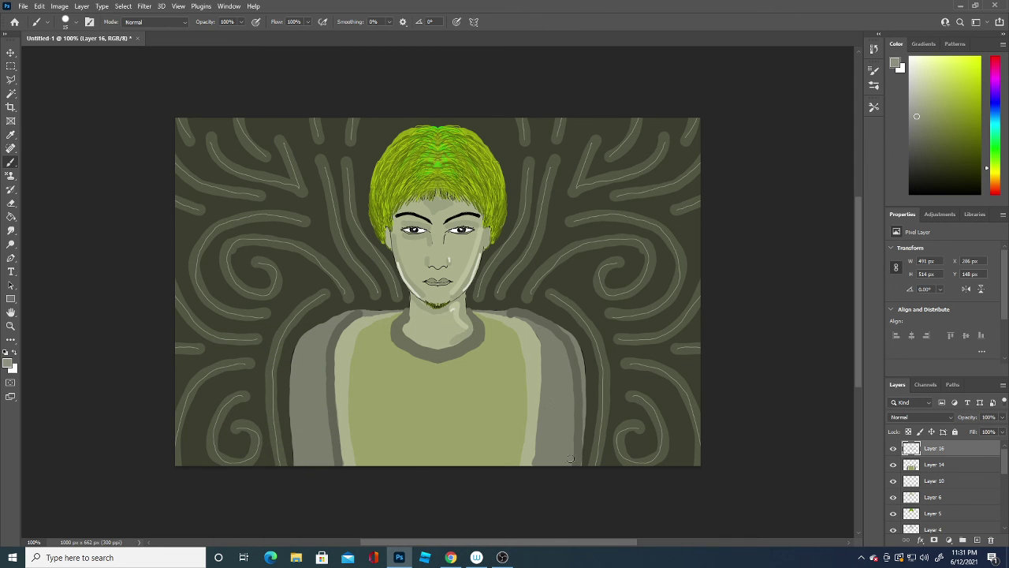
mouse_move(570, 463)
mouse_down()
mouse_move(562, 350)
mouse_move(517, 306)
mouse_up()
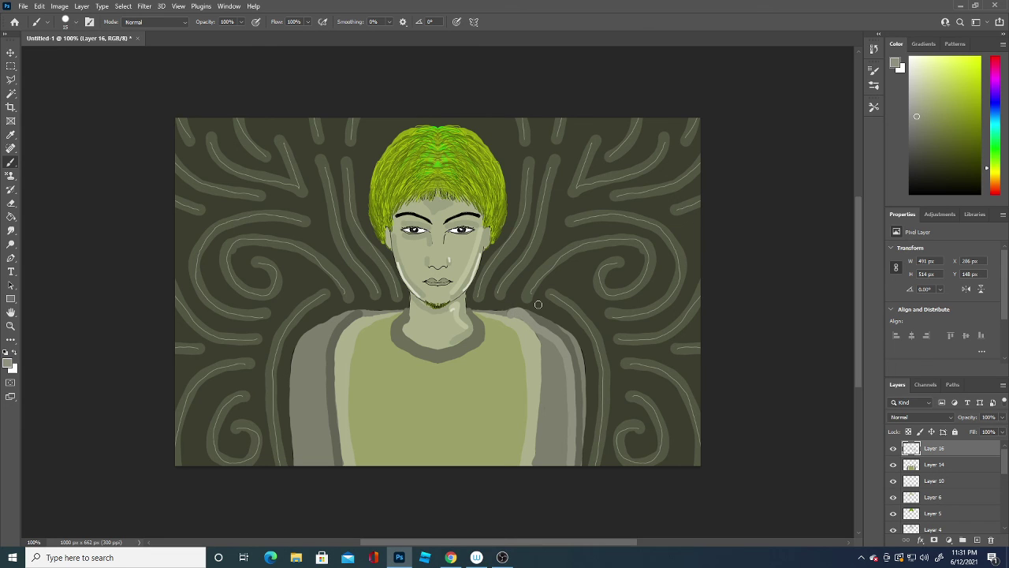
mouse_move(329, 466)
mouse_down()
mouse_move(320, 392)
mouse_move(359, 307)
mouse_up()
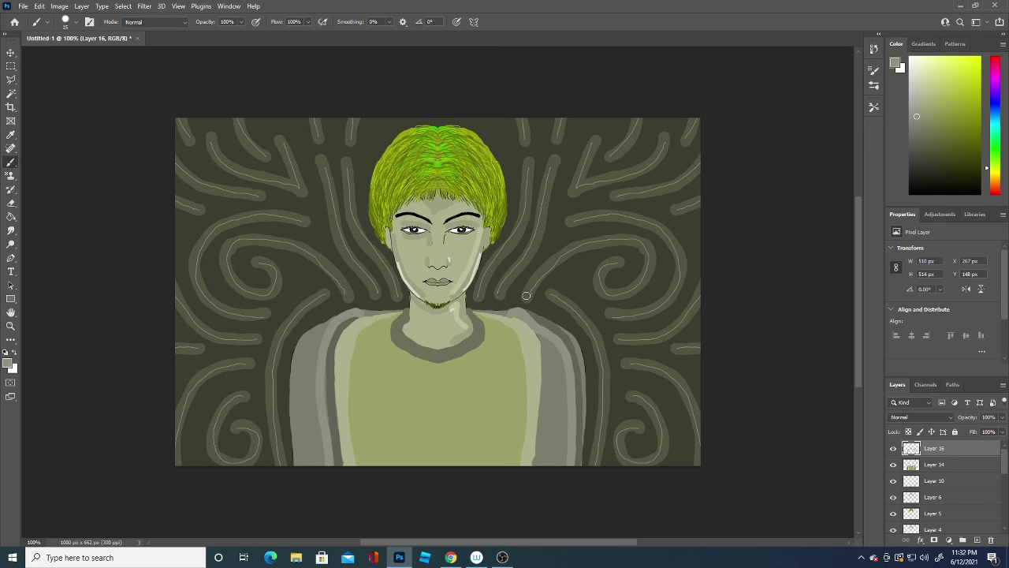
Step: Sample and darken the shirt olive, then paint three diagonal folds and a short lower fold
click(10, 363)
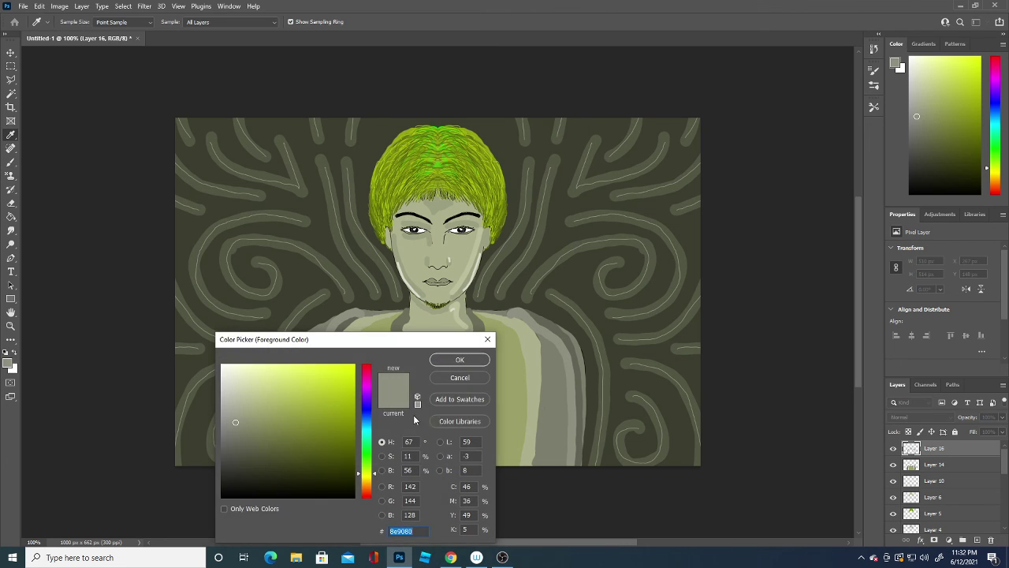
click(509, 406)
click(476, 362)
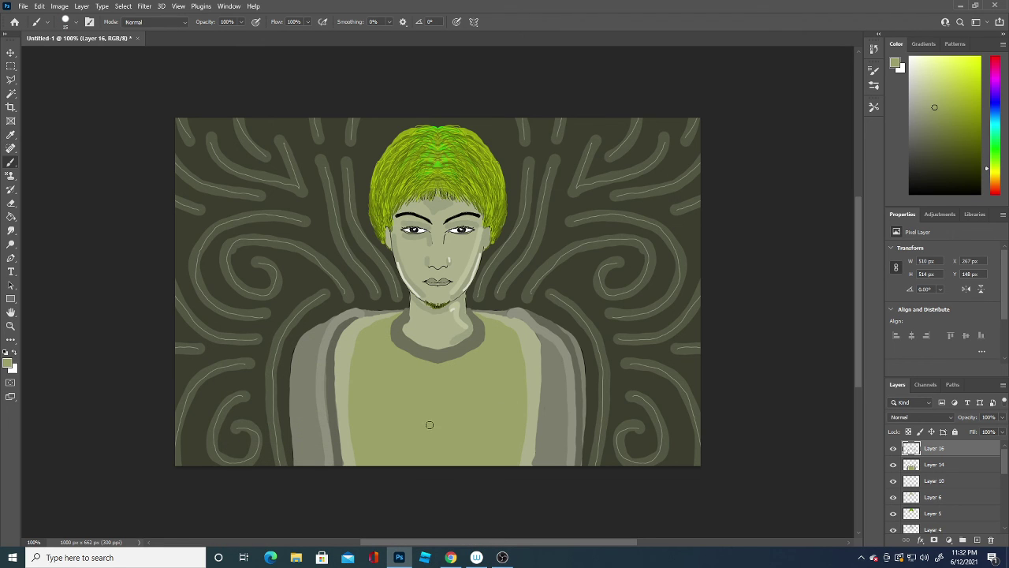
click(7, 364)
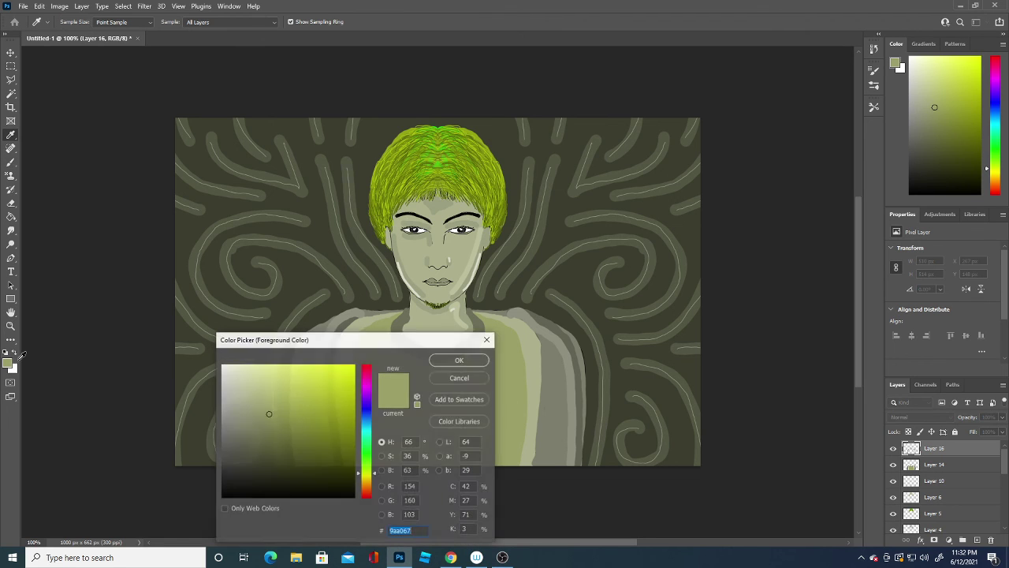
click(271, 431)
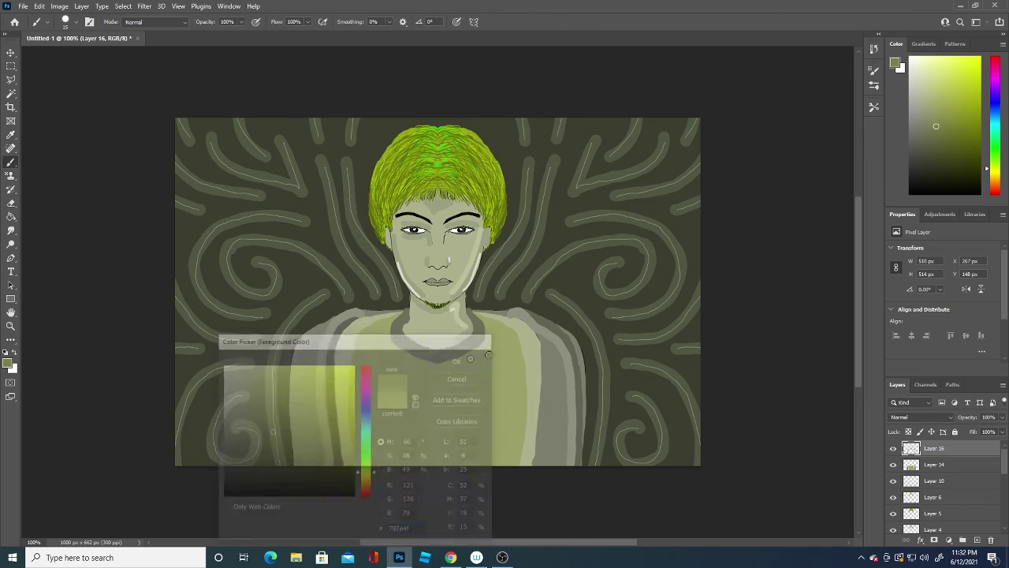
click(460, 361)
drag(469, 457, 521, 409)
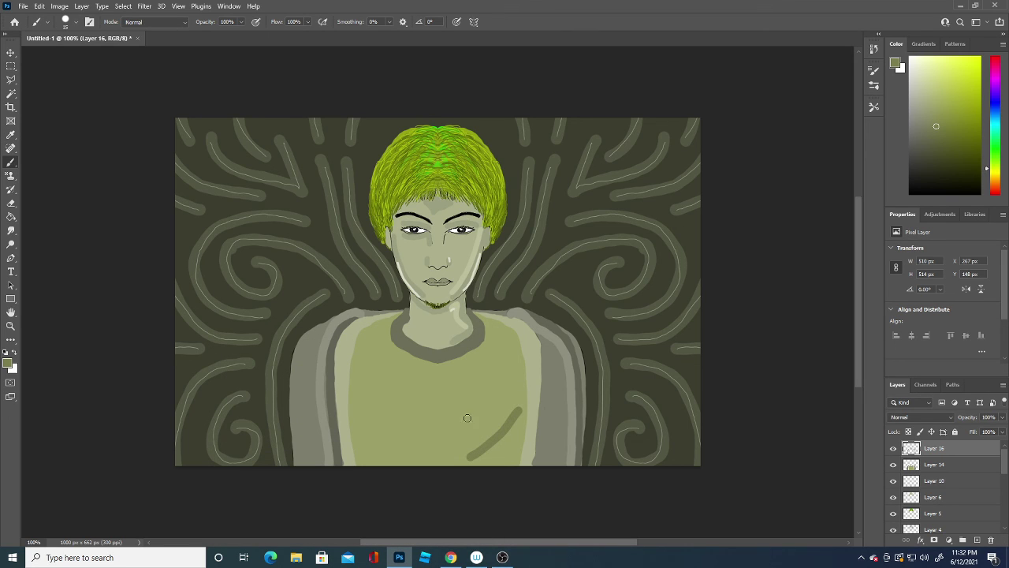
drag(470, 426, 522, 365)
drag(472, 385, 519, 323)
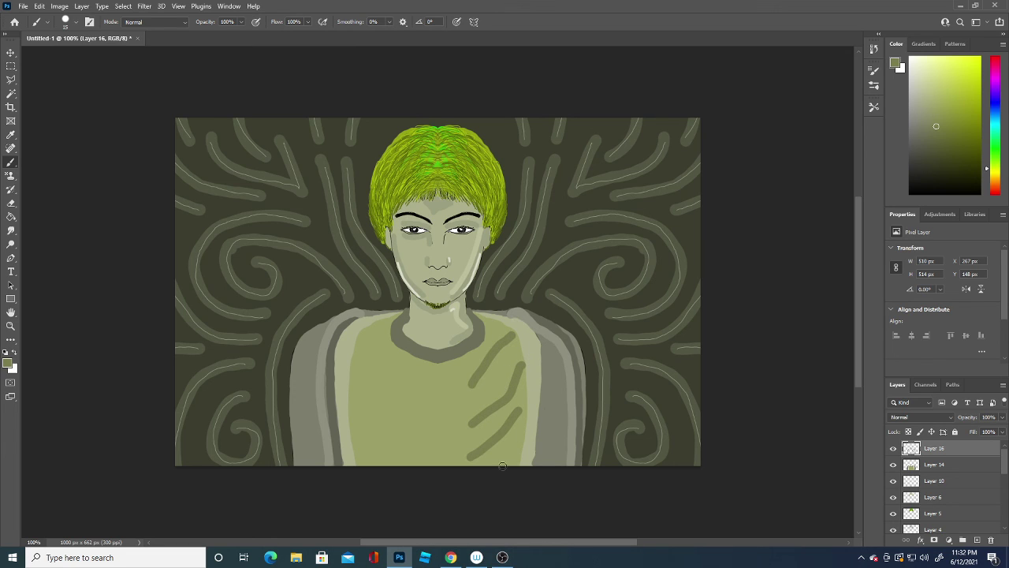
drag(503, 466, 519, 444)
Step: Add a dark olive fold at lower right and soften the lowest and upper folds
click(9, 363)
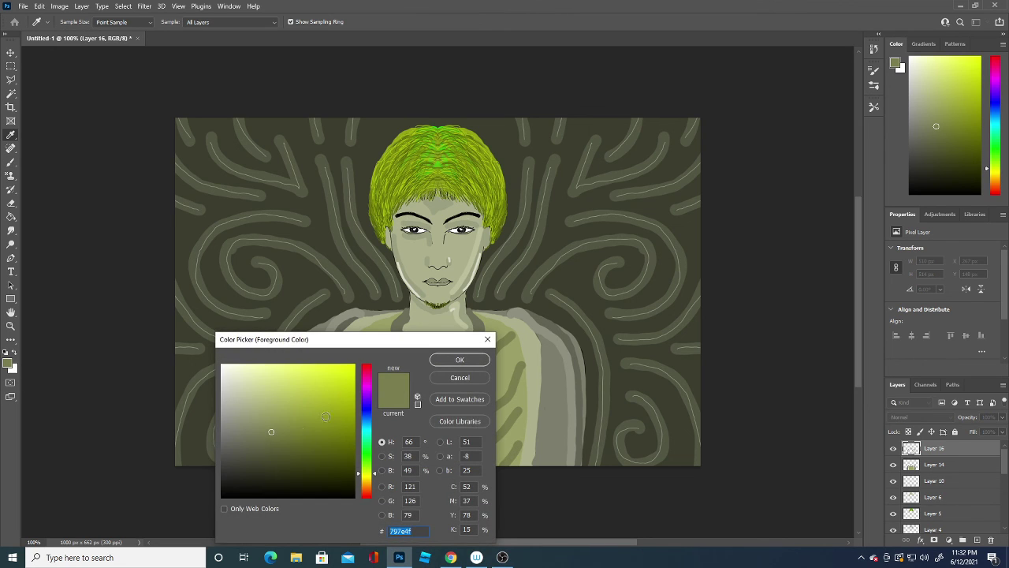
click(460, 359)
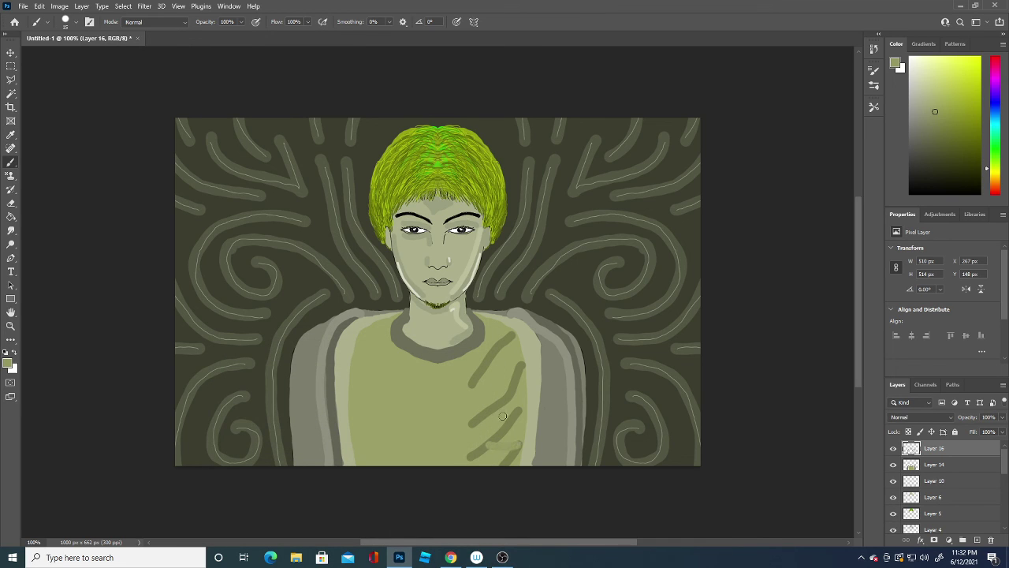
drag(520, 442, 503, 462)
drag(482, 461, 514, 443)
drag(478, 388, 504, 388)
Step: Toggle Layer 16's visibility repeatedly to compare the portrait with and without its strokes
click(893, 448)
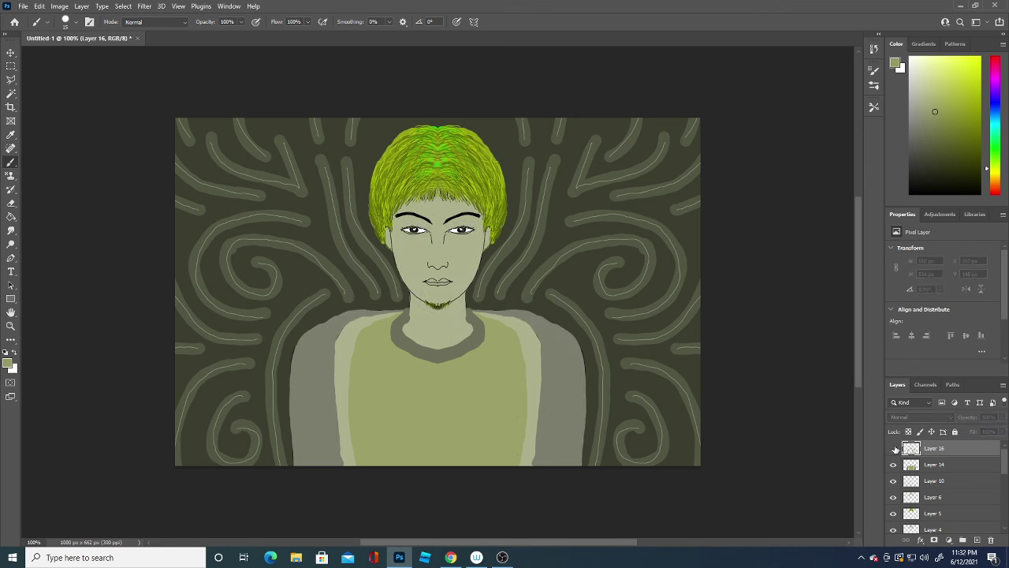
click(893, 448)
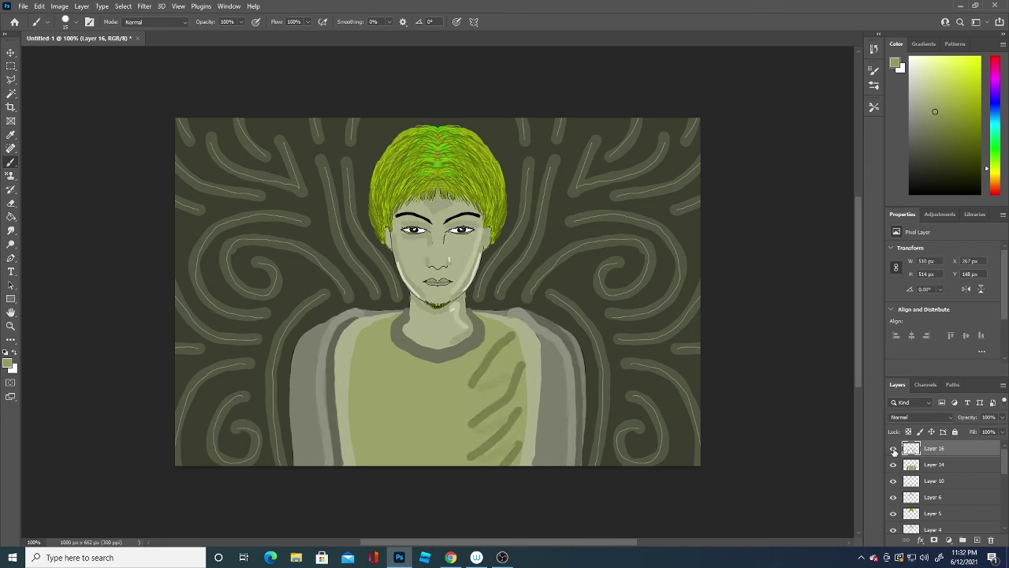
click(894, 451)
click(894, 449)
click(895, 450)
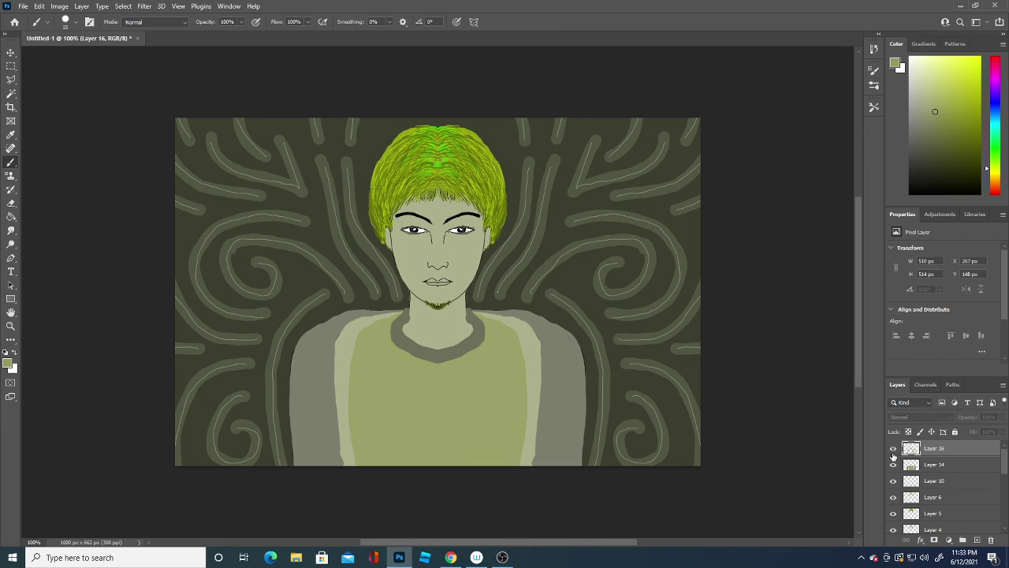
click(893, 449)
click(893, 452)
click(893, 450)
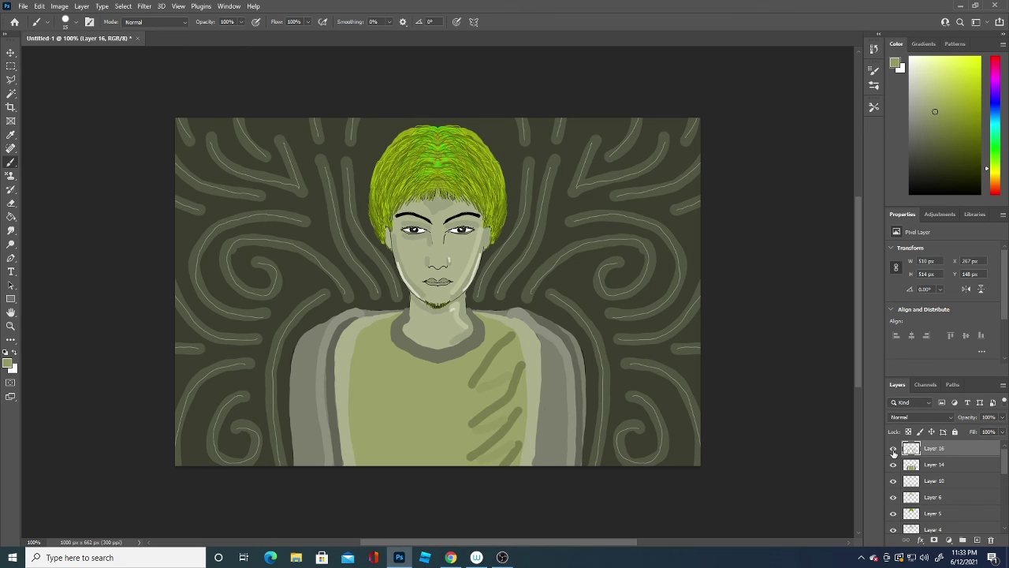
click(894, 449)
click(894, 450)
Step: Paint out the shirt's light diagonal strokes and add faint shading along the left jawline
mouse_move(510, 345)
mouse_down()
mouse_move(473, 425)
mouse_move(471, 473)
mouse_up()
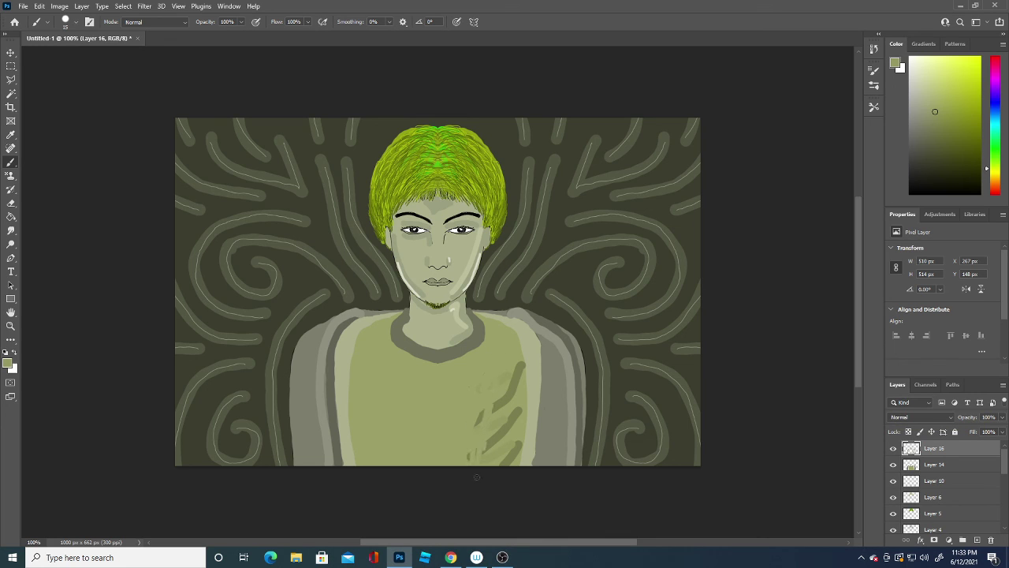
mouse_move(517, 362)
mouse_down()
mouse_move(489, 449)
mouse_move(508, 466)
mouse_move(505, 391)
mouse_move(473, 474)
mouse_up()
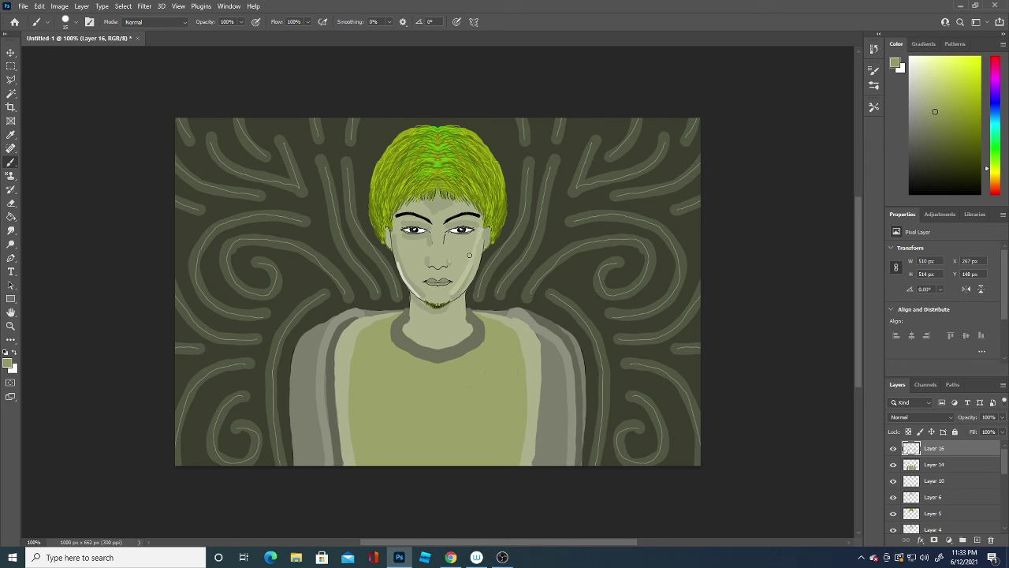
drag(402, 276, 421, 302)
Step: Add a new layer above Layer 16 and set the foreground colour to black
key(])
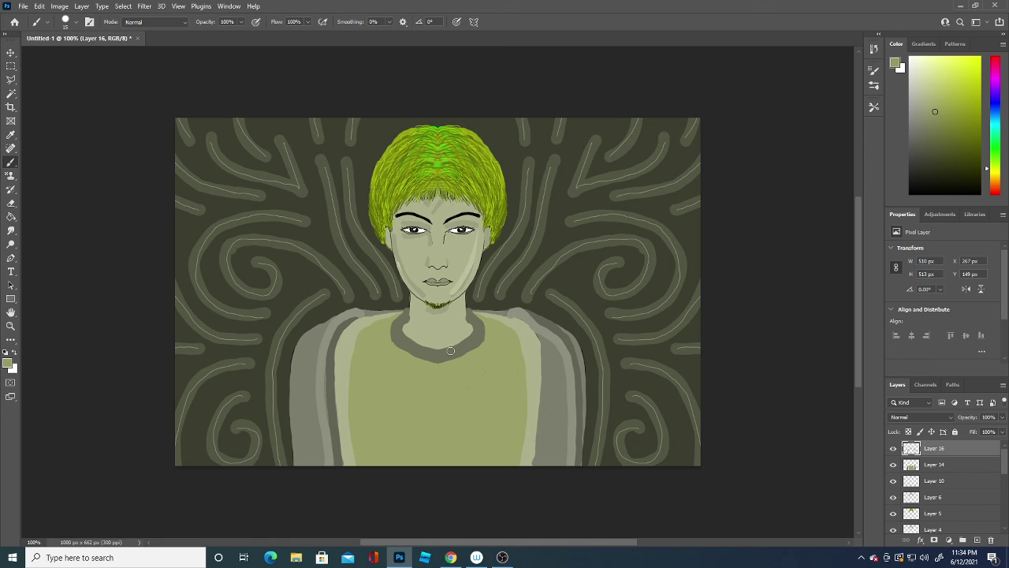
click(977, 540)
click(8, 364)
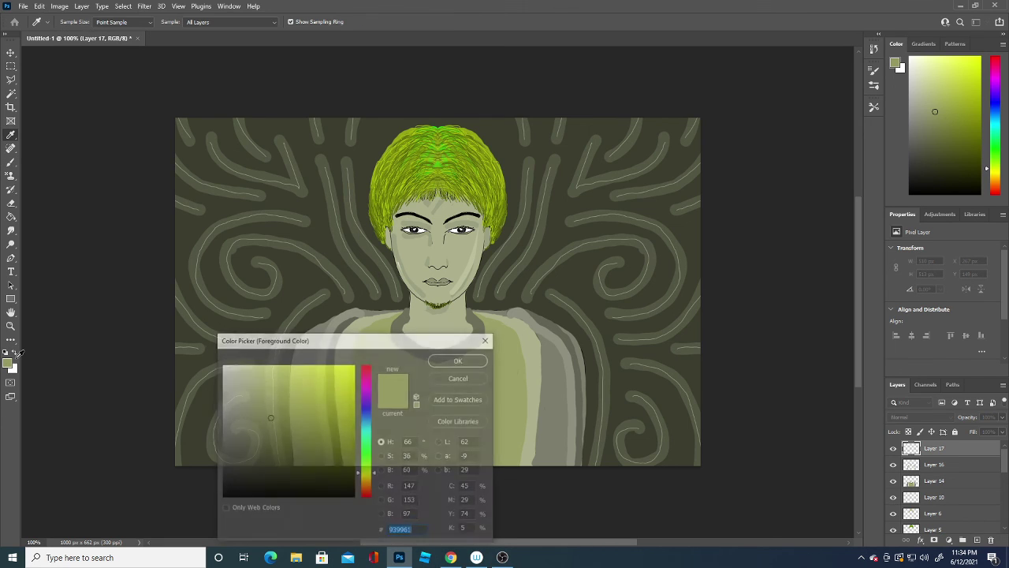
click(221, 496)
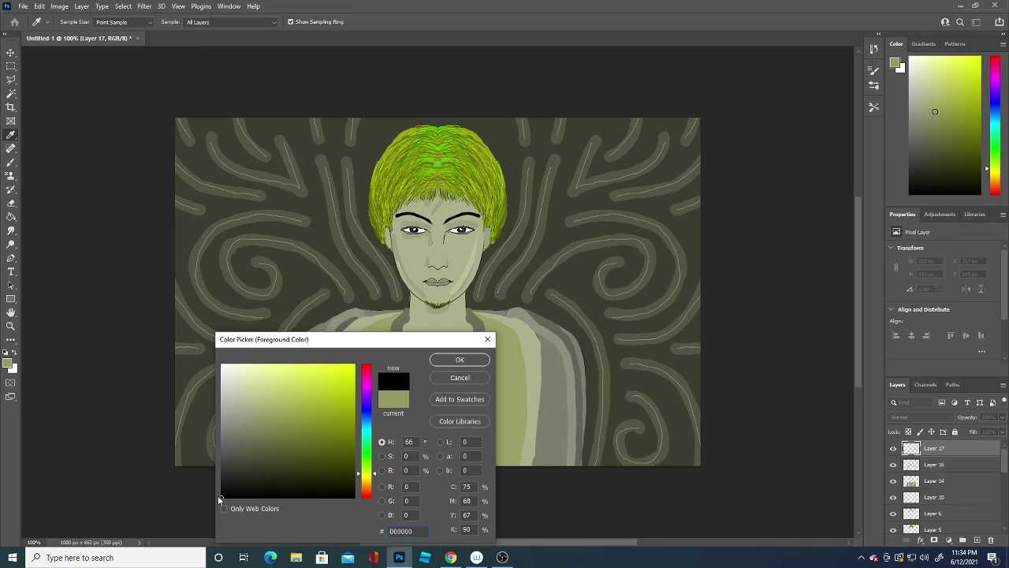
click(461, 360)
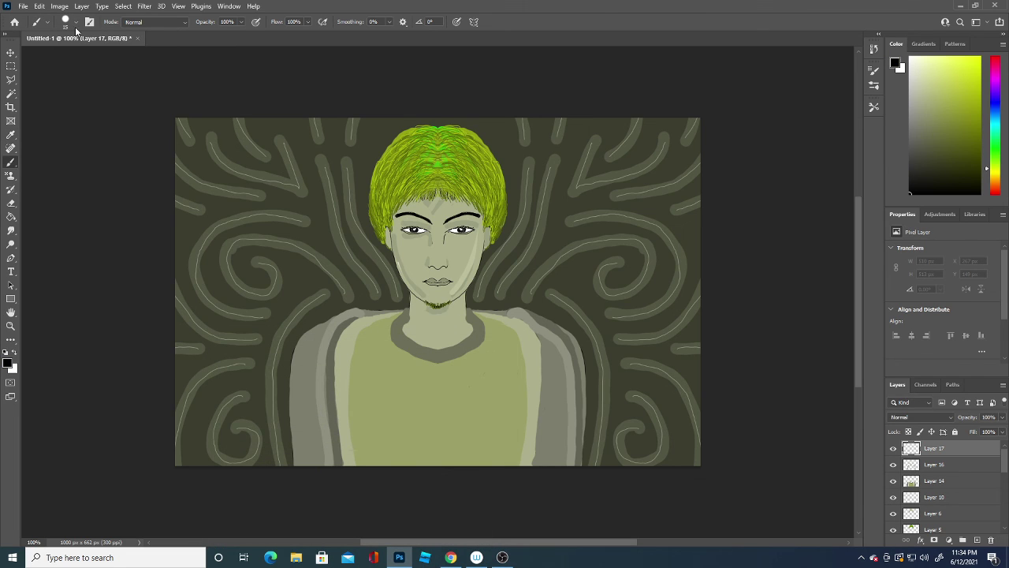
Step: Shrink the brush to 1 px and paint fine stubble strokes on the chin
click(77, 21)
drag(65, 55, 55, 56)
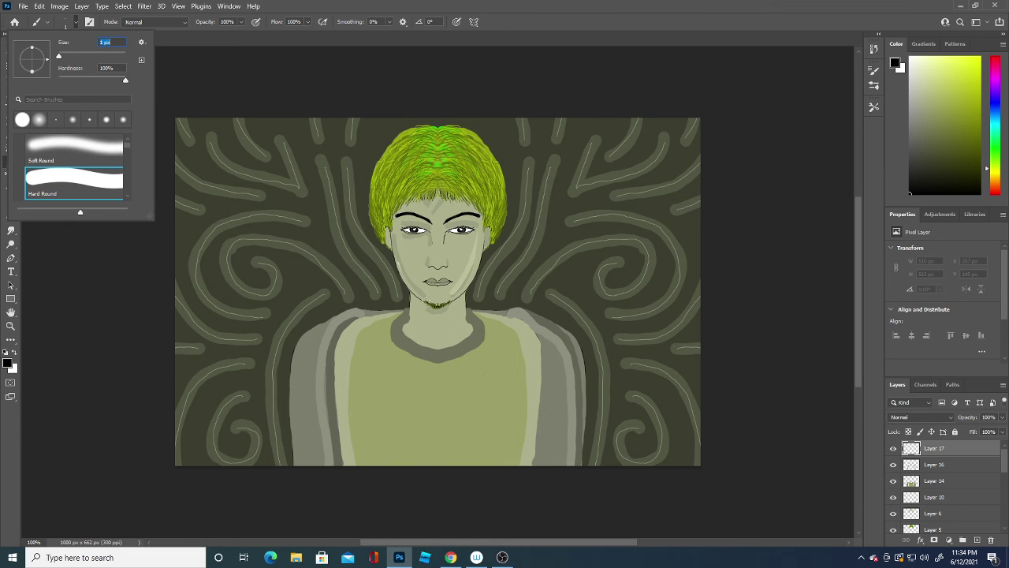
key(Return)
drag(432, 301, 440, 307)
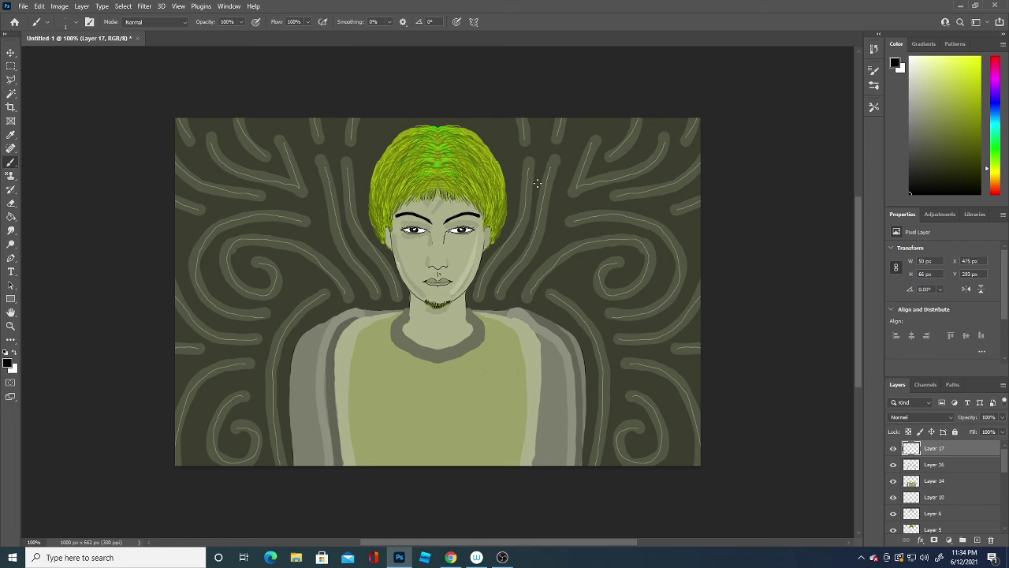
Step: Select Layer 12 and add a new empty layer above it
drag(1006, 468, 1007, 502)
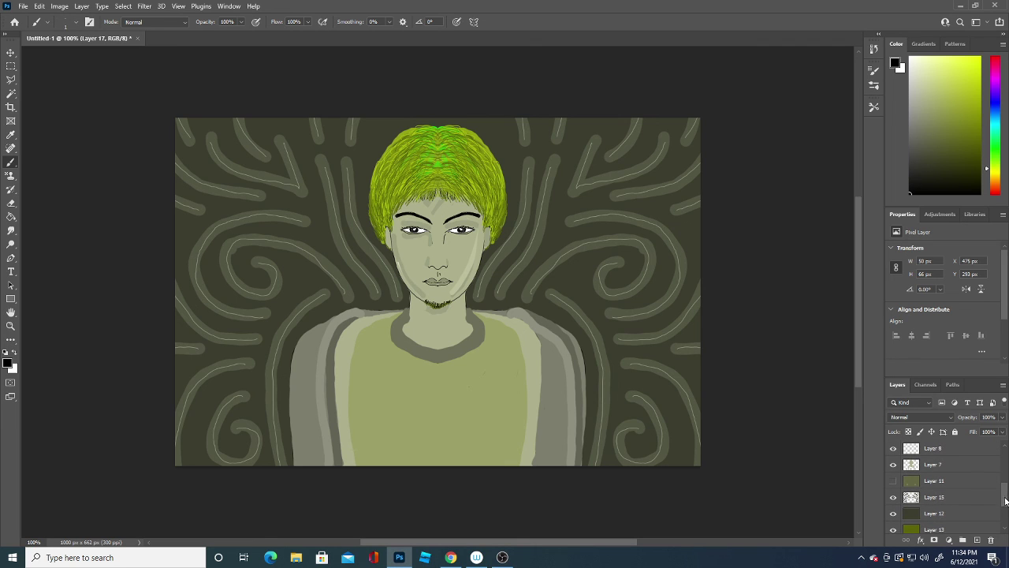
click(894, 513)
click(893, 514)
click(937, 513)
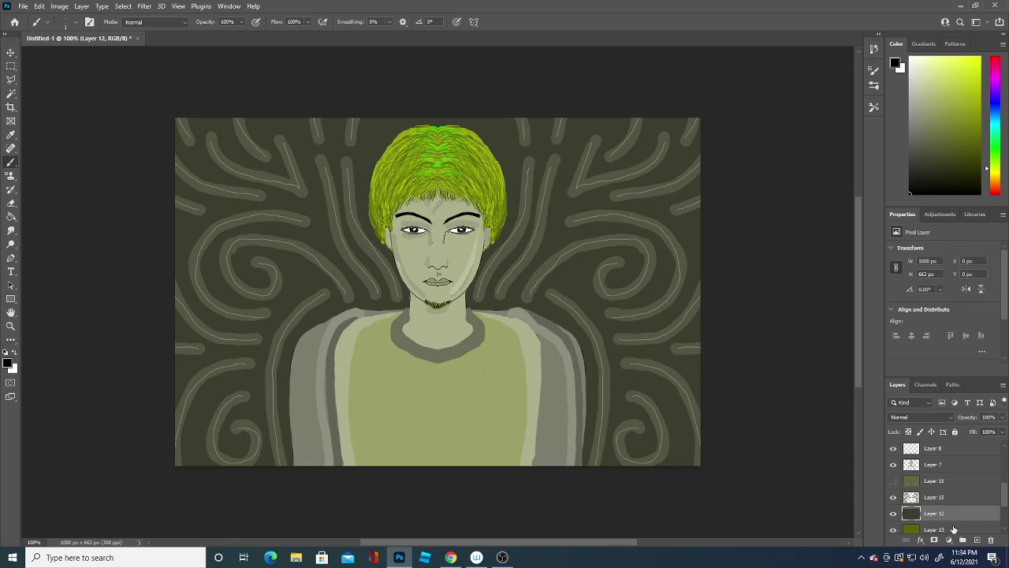
click(976, 539)
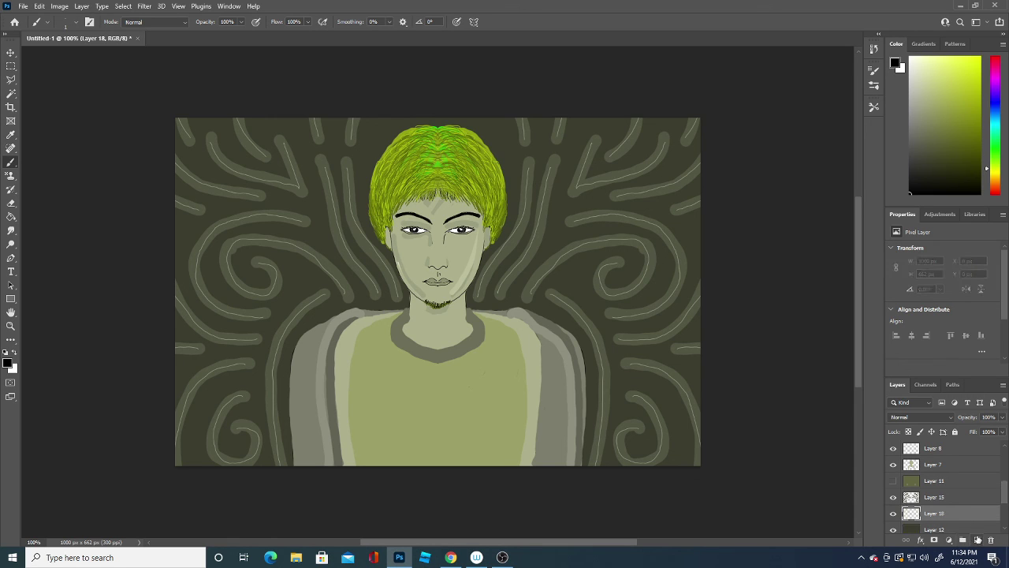
Step: Try a Paint Bucket fill with the sampled shirt olive, then undo it
key(i)
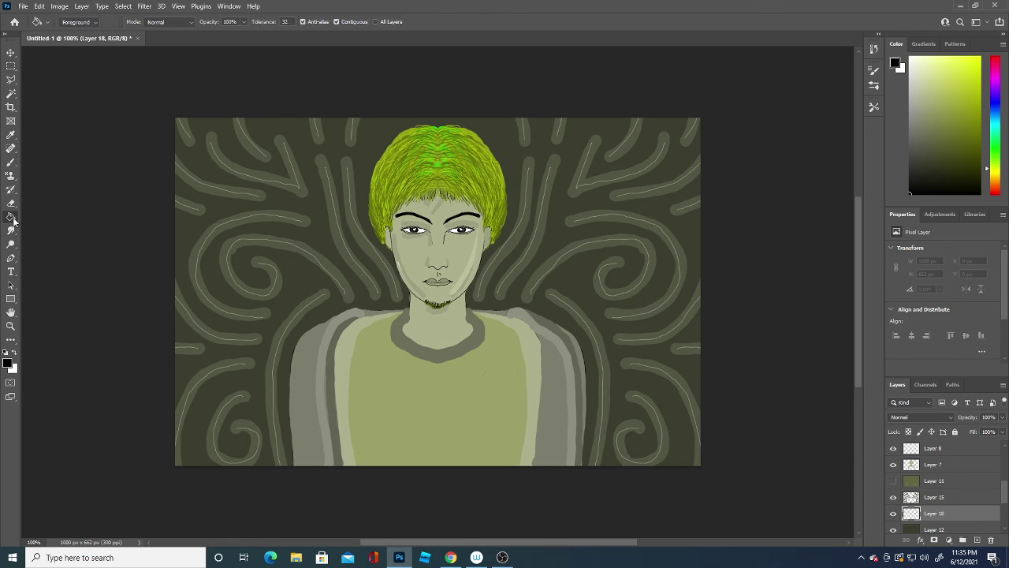
click(8, 361)
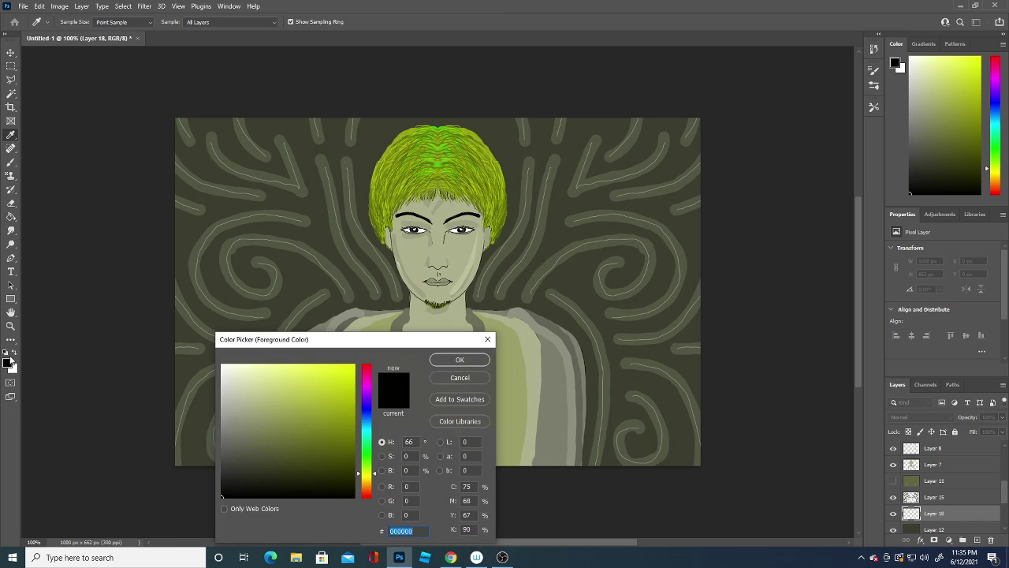
click(520, 351)
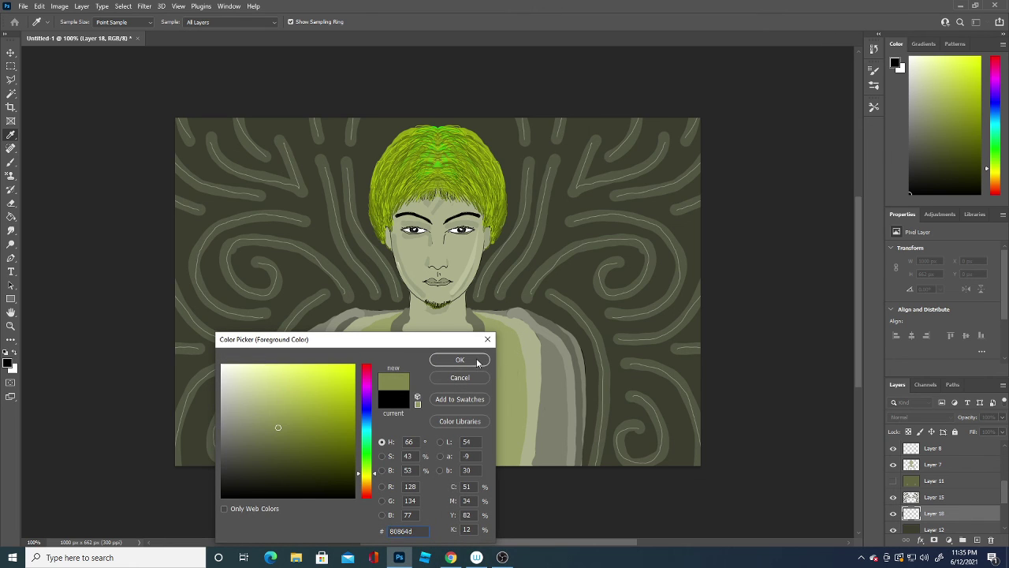
click(459, 359)
key(g)
click(588, 271)
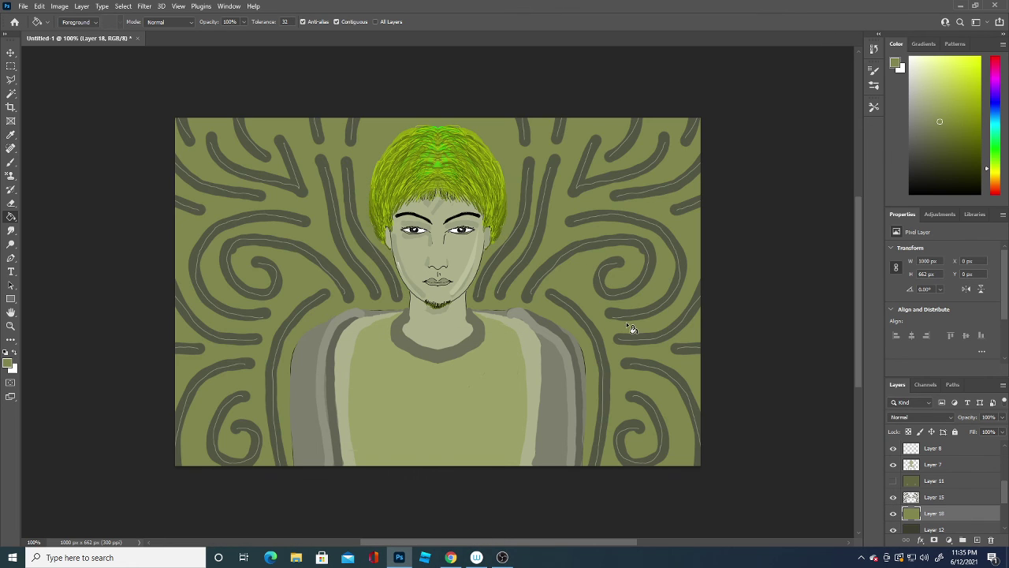
key(ctrl+z)
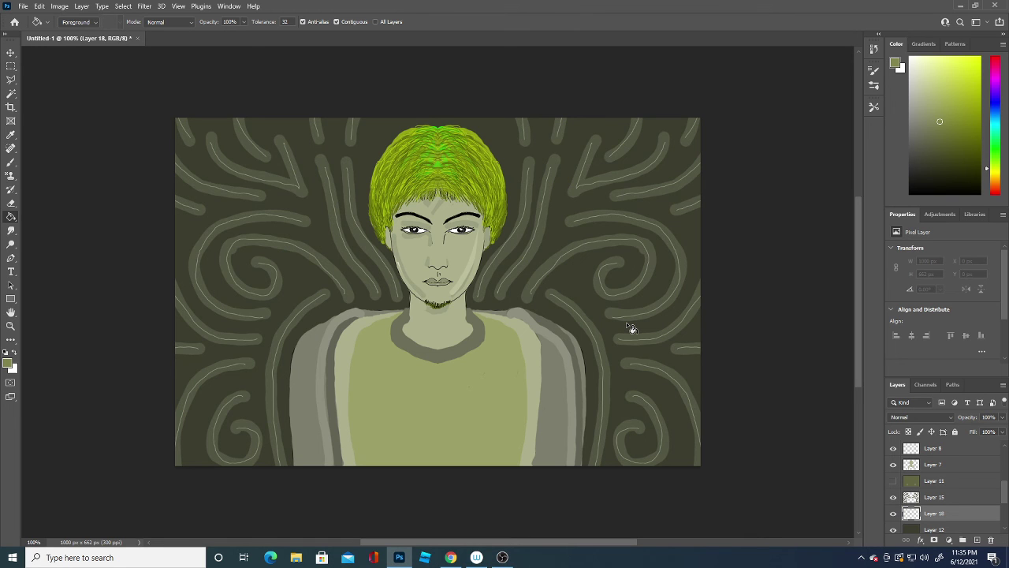
Step: Try a #4a4a47 dark grey fill, restore the dark olive background, and hide Layer 15's swirls
click(9, 364)
click(565, 390)
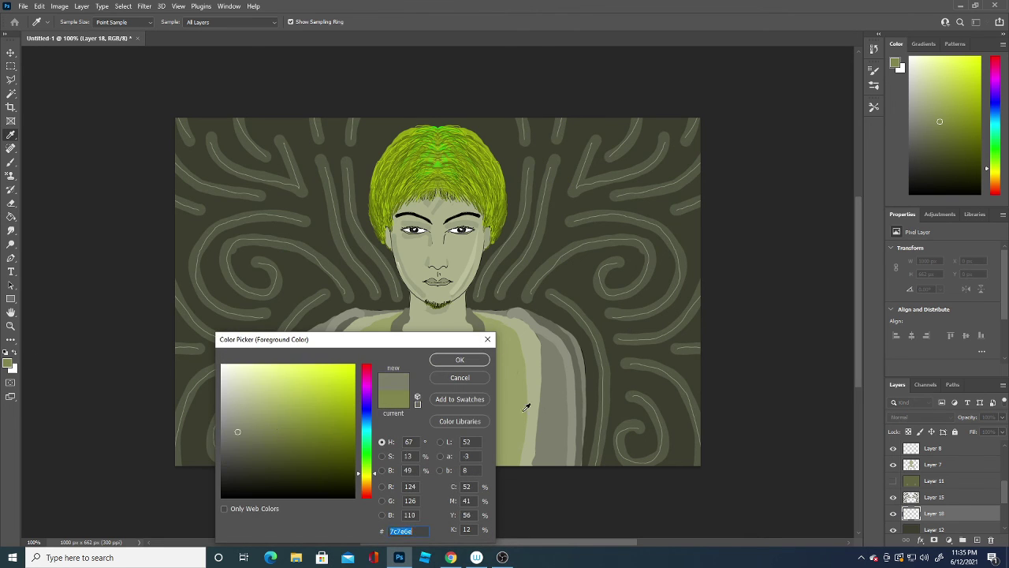
click(227, 459)
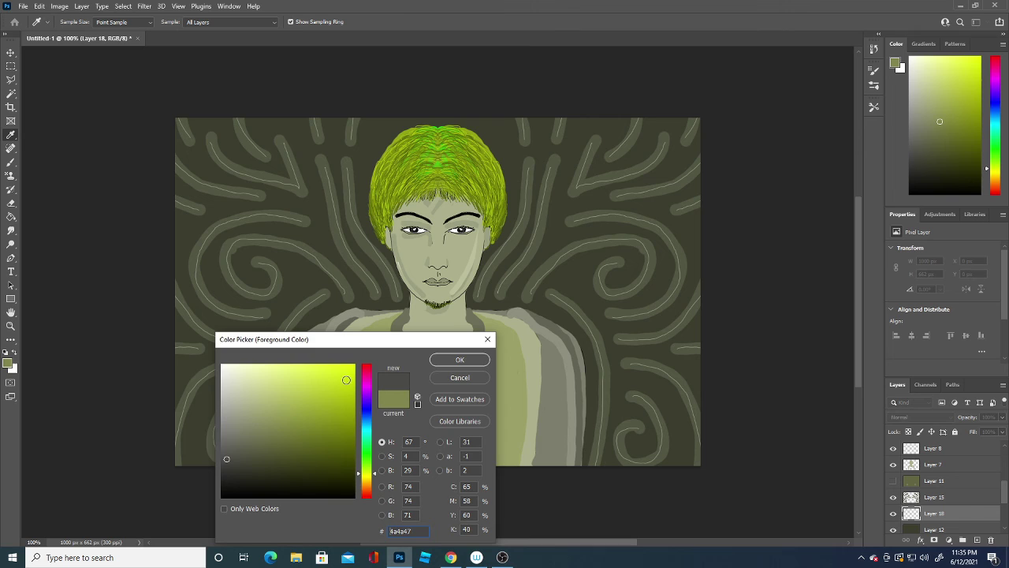
click(483, 361)
key(g)
click(611, 295)
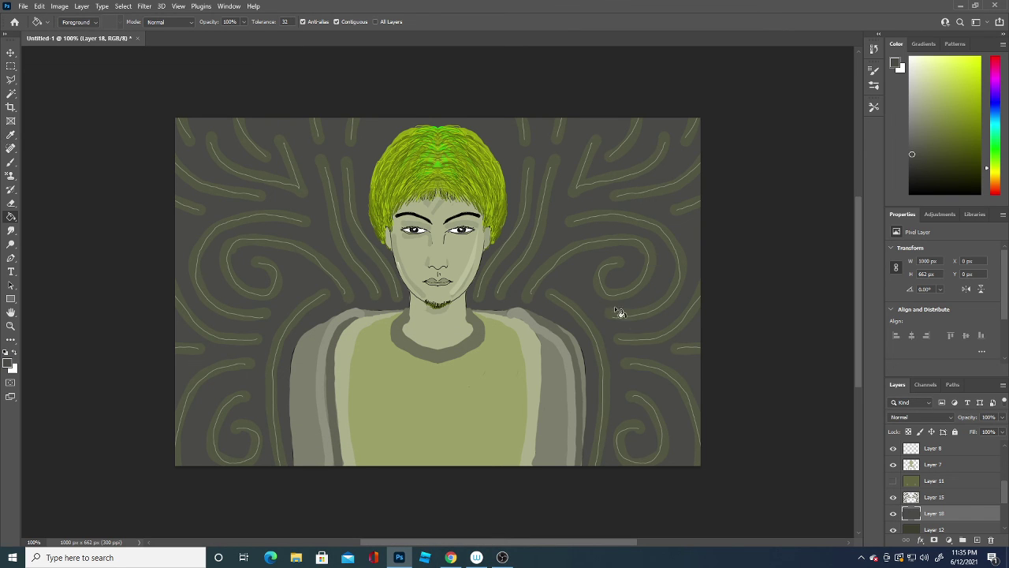
click(691, 374)
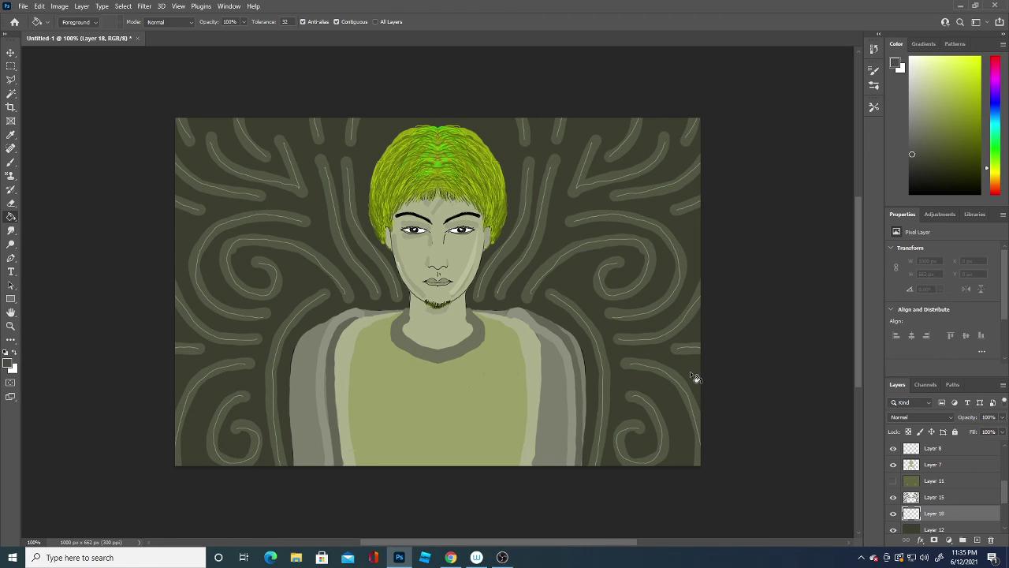
click(894, 497)
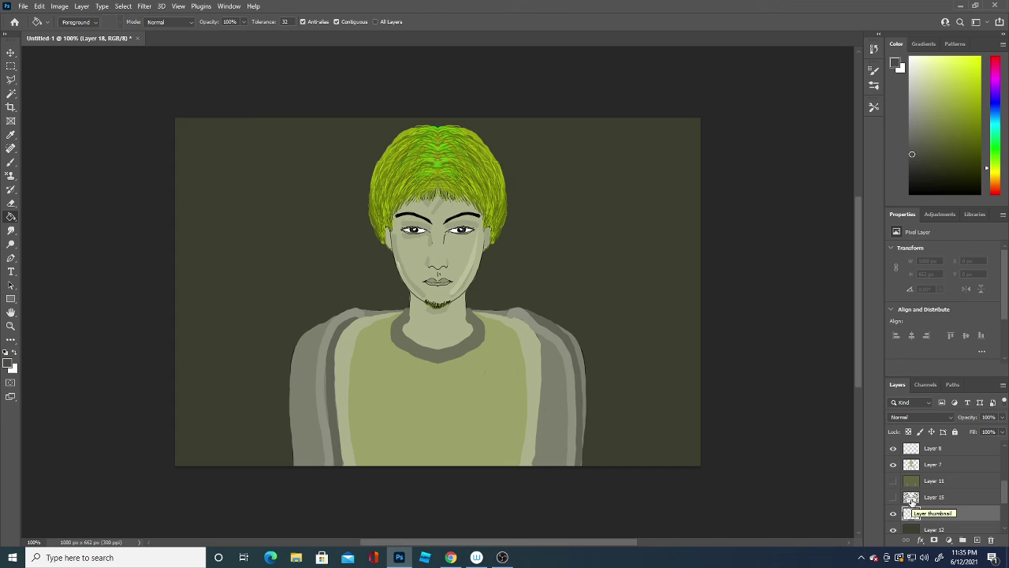
Step: Toggle the Layer 15 swirl pattern on and off to compare, leaving it hidden
click(892, 500)
click(891, 502)
click(893, 497)
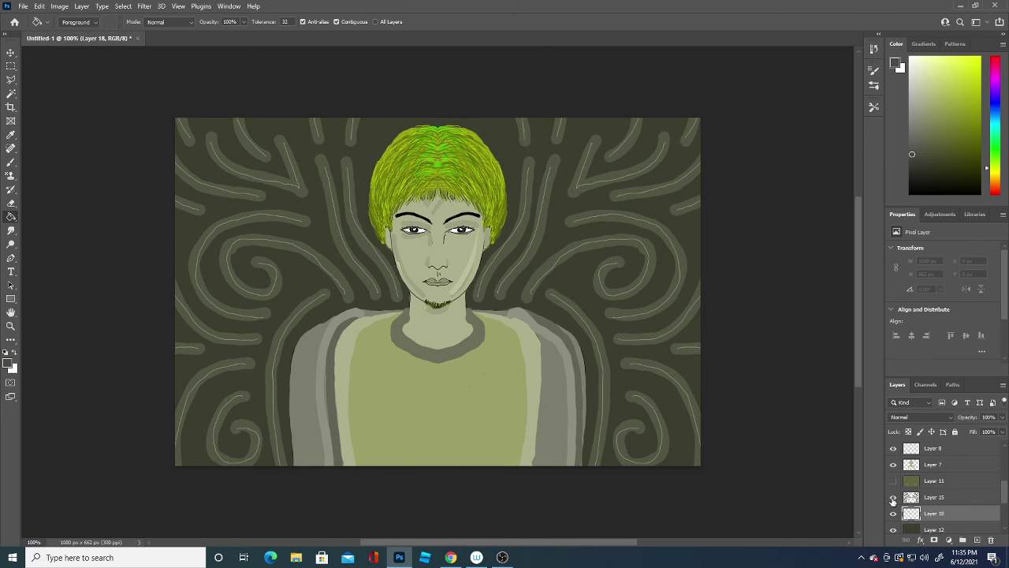
click(893, 498)
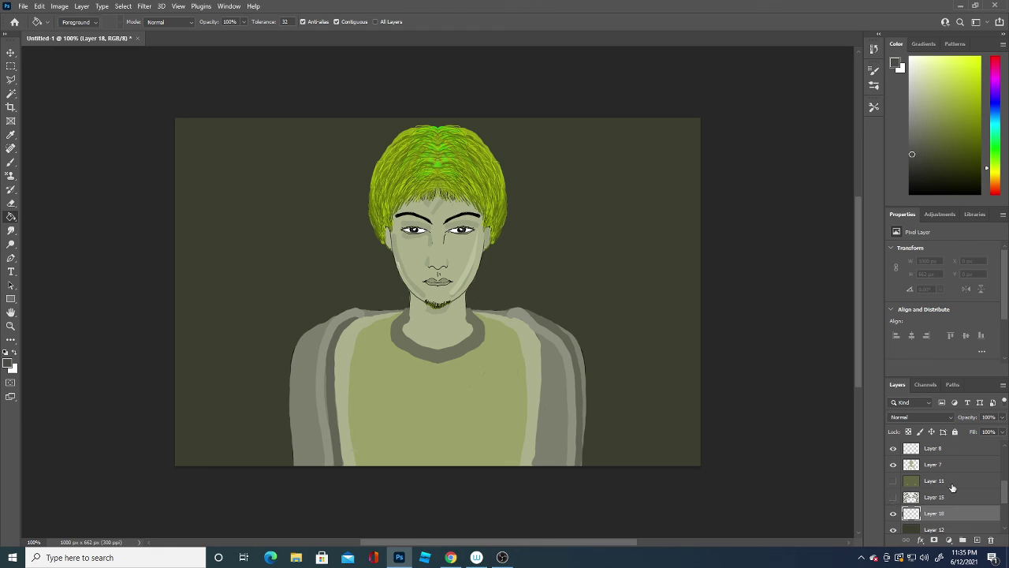
Step: On a new layer, set the foreground to #ffffff and brush a signature at lower right
click(977, 540)
click(8, 363)
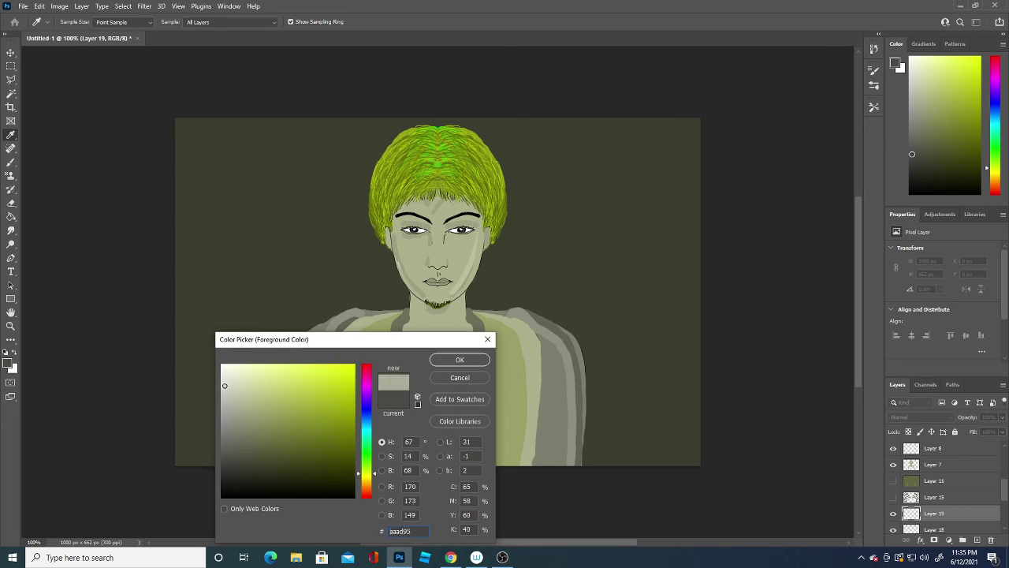
text(ffffff)
key(Return)
key(g)
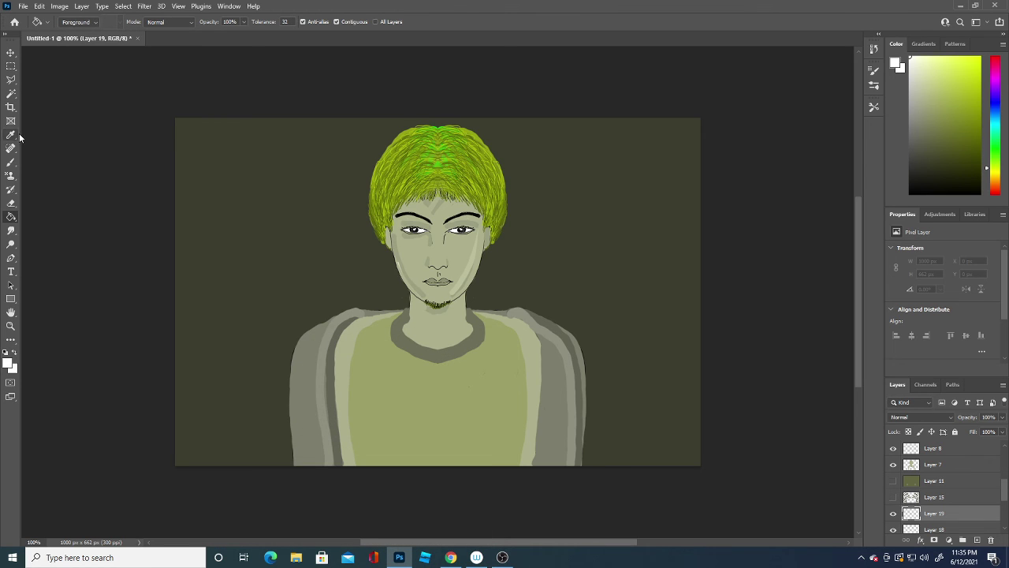
click(11, 162)
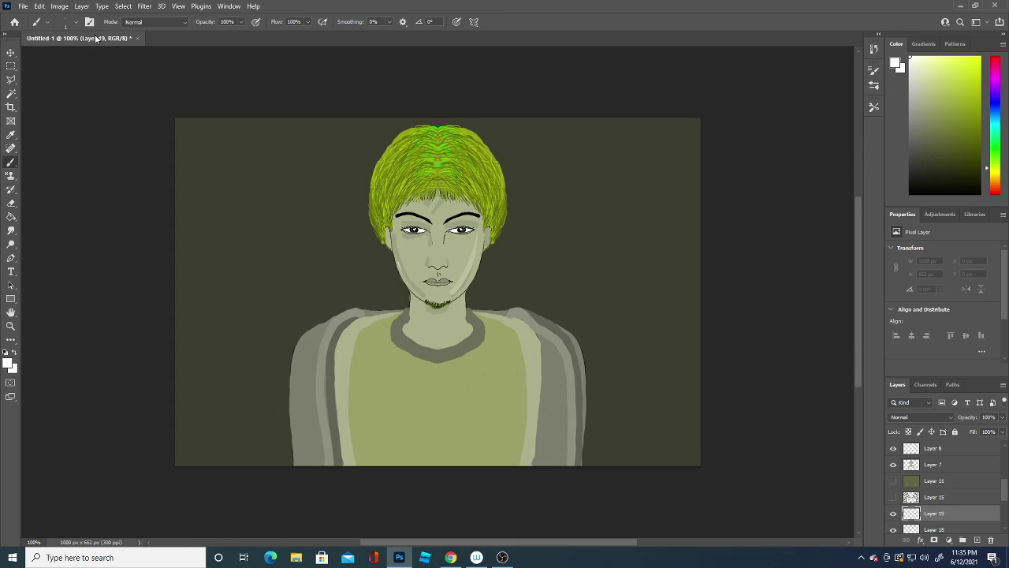
mouse_move(623, 434)
mouse_down()
mouse_move(657, 424)
mouse_move(678, 382)
mouse_up()
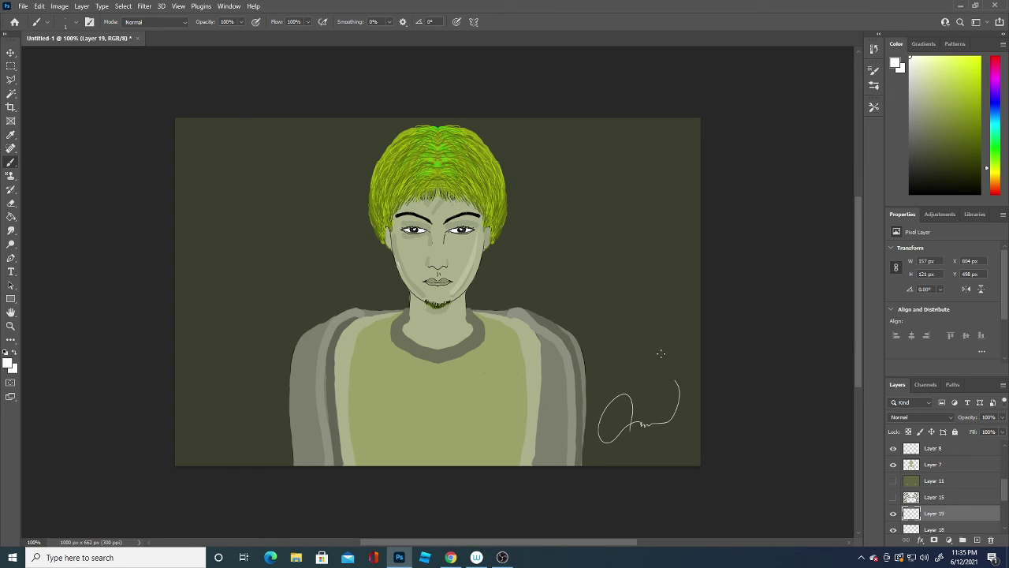